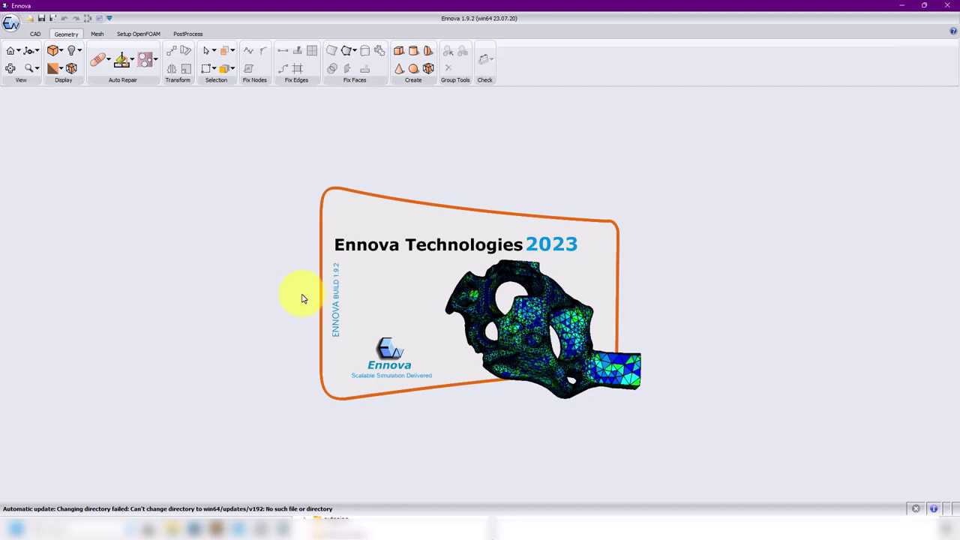
- Load the elbow mesh suraface-bl-tetra-poly.ecf into Ennova
left_click(30, 18)
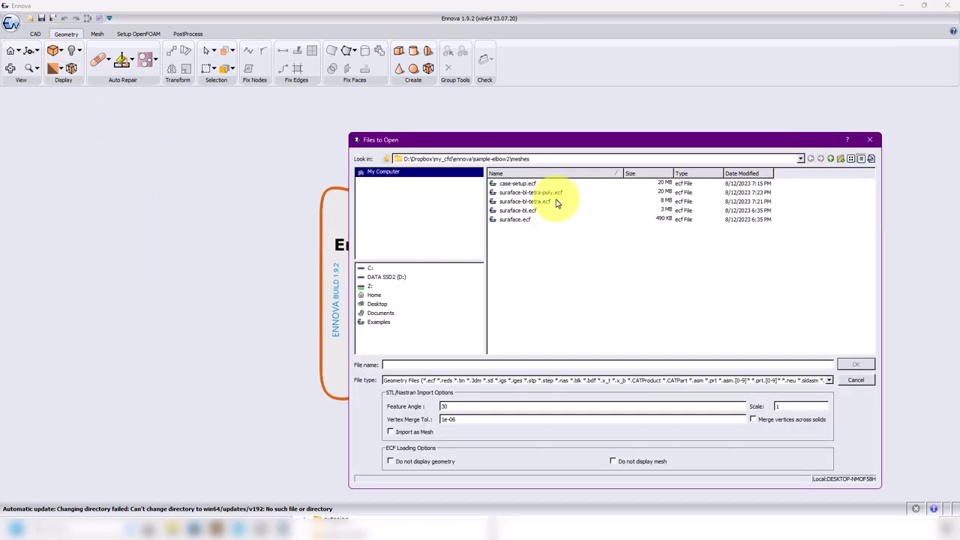
left_click(558, 194)
left_click(855, 365)
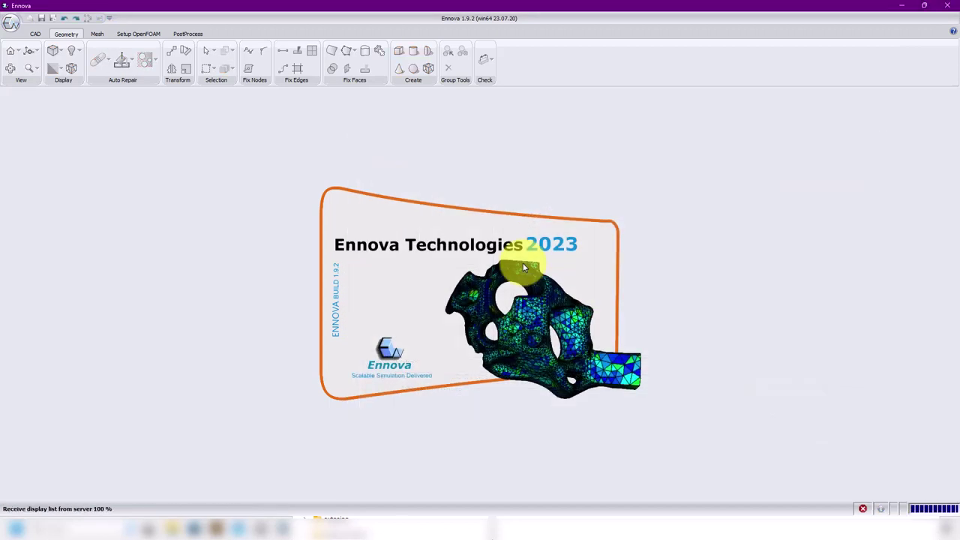
- Zoom and orbit to show the elbow's inlet, wall and outlet patches, then bring up the meshes folder
scroll(492, 300, "up", 2)
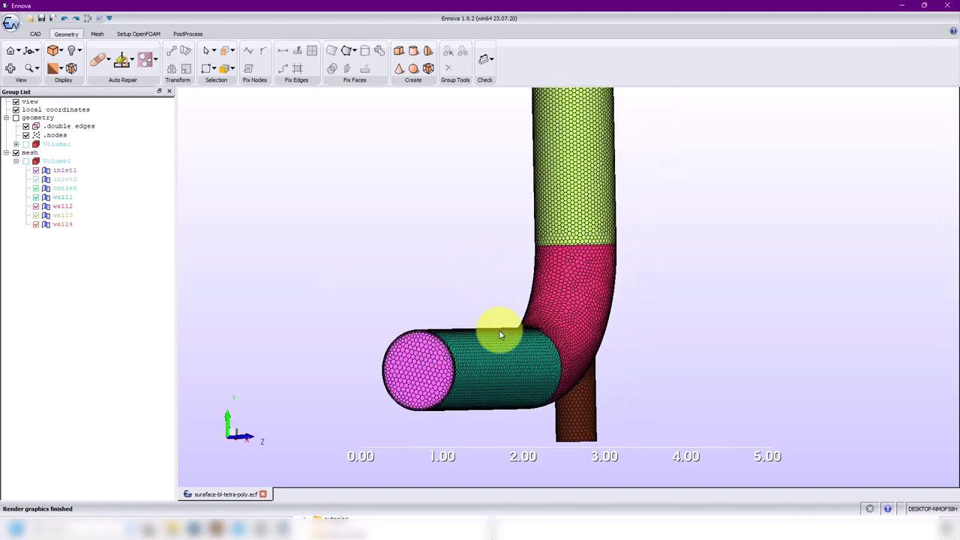
scroll(414, 345, "up", 6)
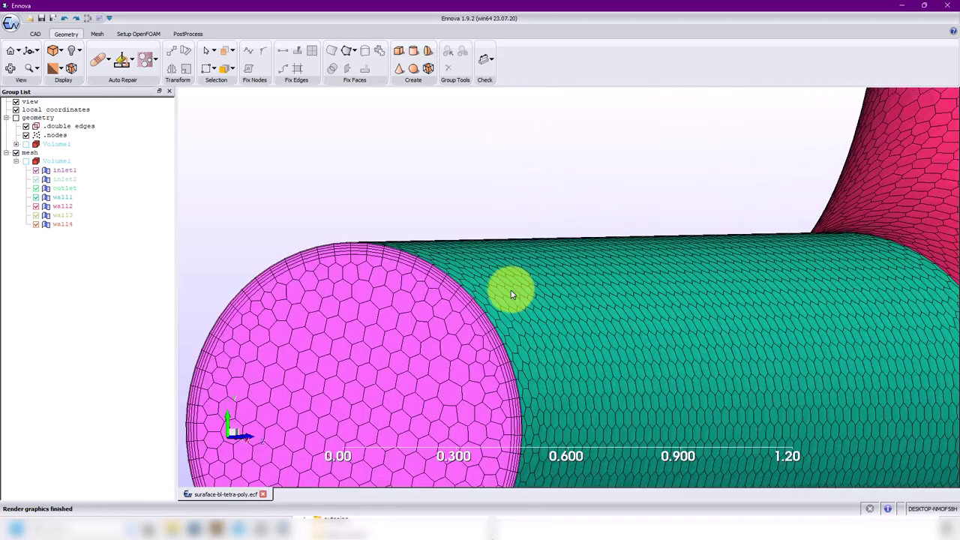
scroll(472, 310, "down", 4)
left_click_drag(601, 343, 499, 309)
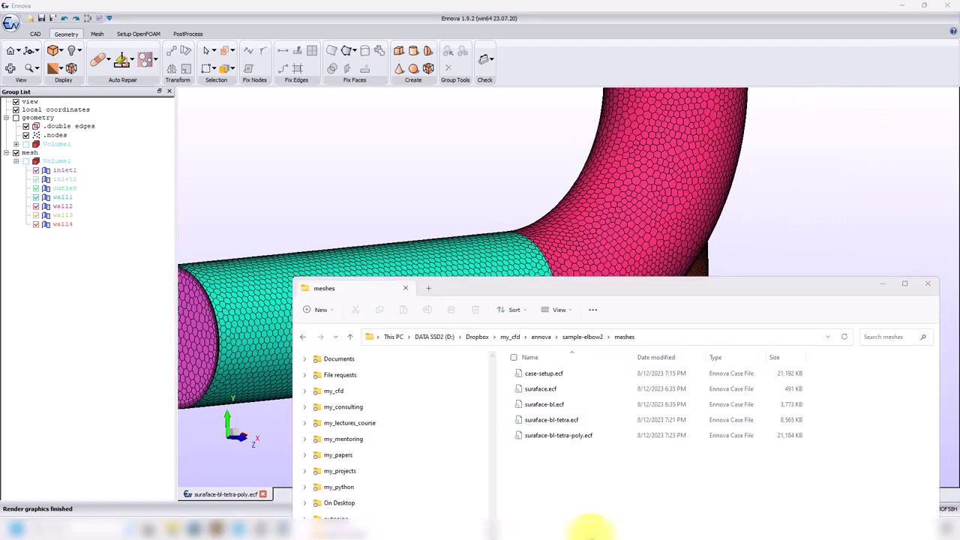
left_click(557, 529)
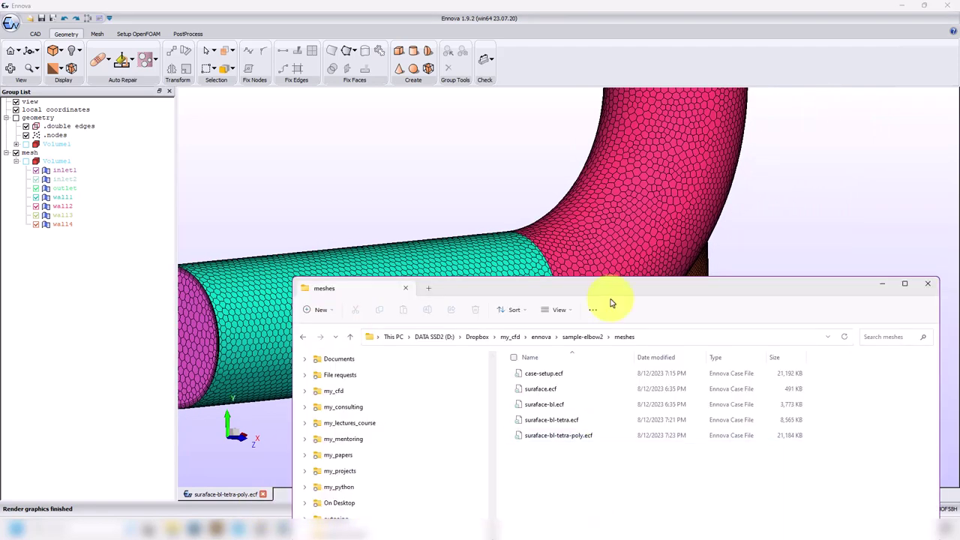
- Move the meshes folder window to the top-left to review its files, then minimise it
left_click_drag(611, 289, 392, 79)
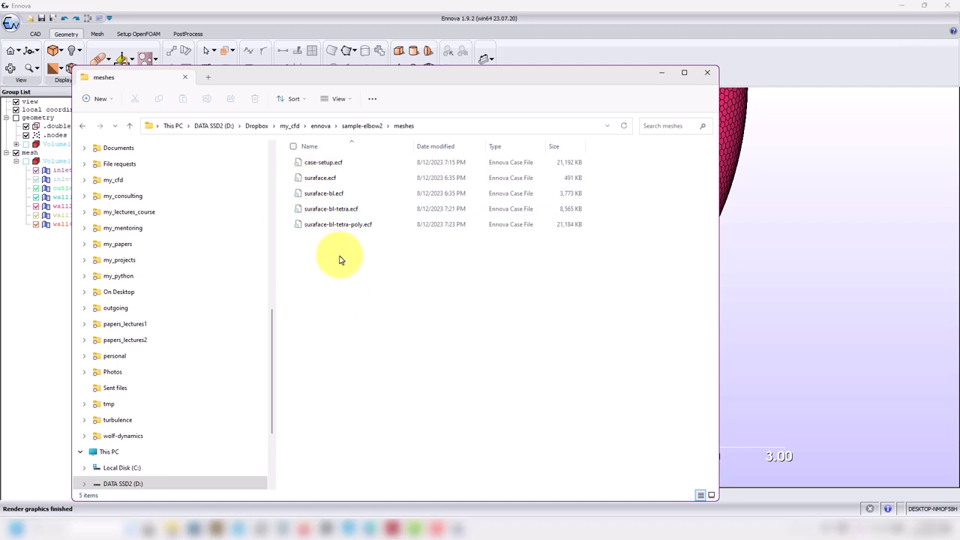
left_click(662, 75)
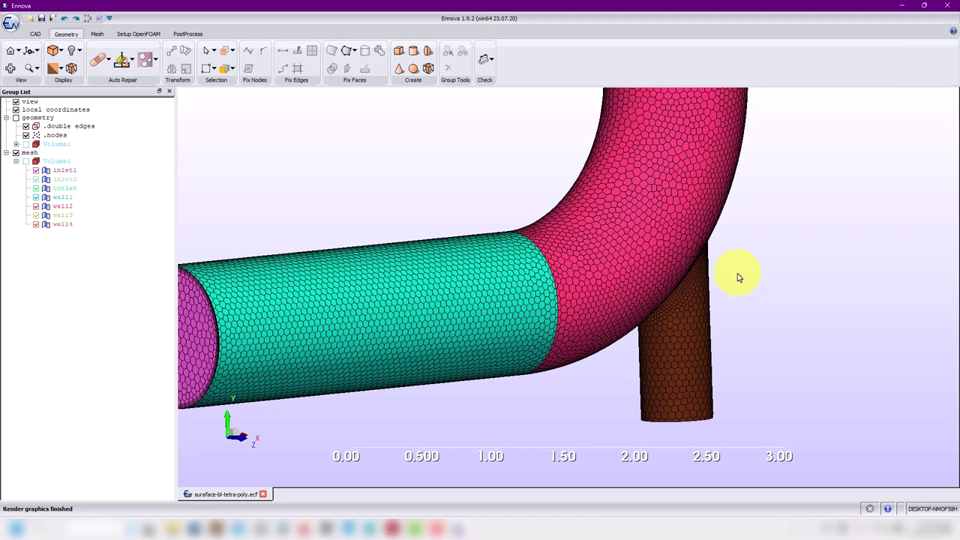
- Zoom and orbit onto the branch-pipe junction to show its boundary-layer cells close up
scroll(577, 318, "down", 2)
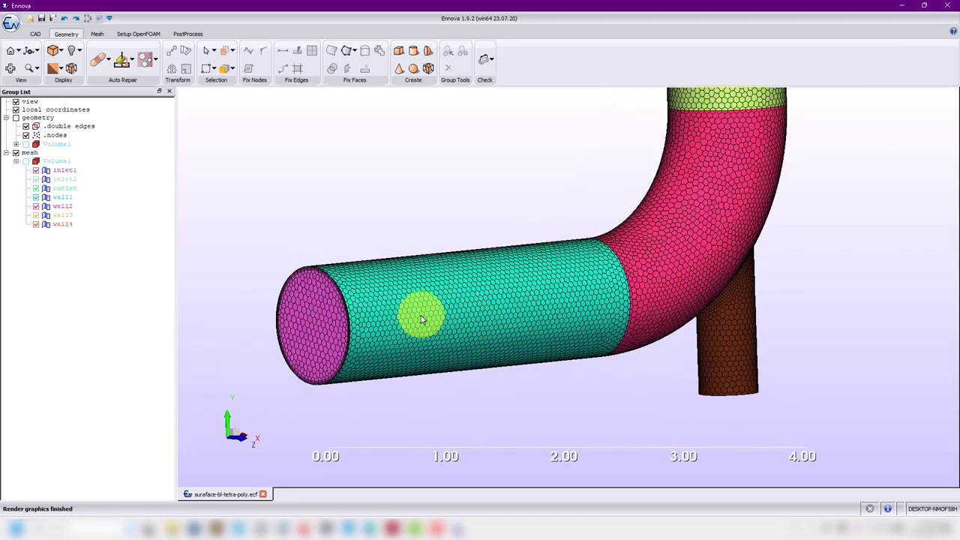
scroll(622, 275, "up", 3)
left_click_drag(538, 292, 452, 226)
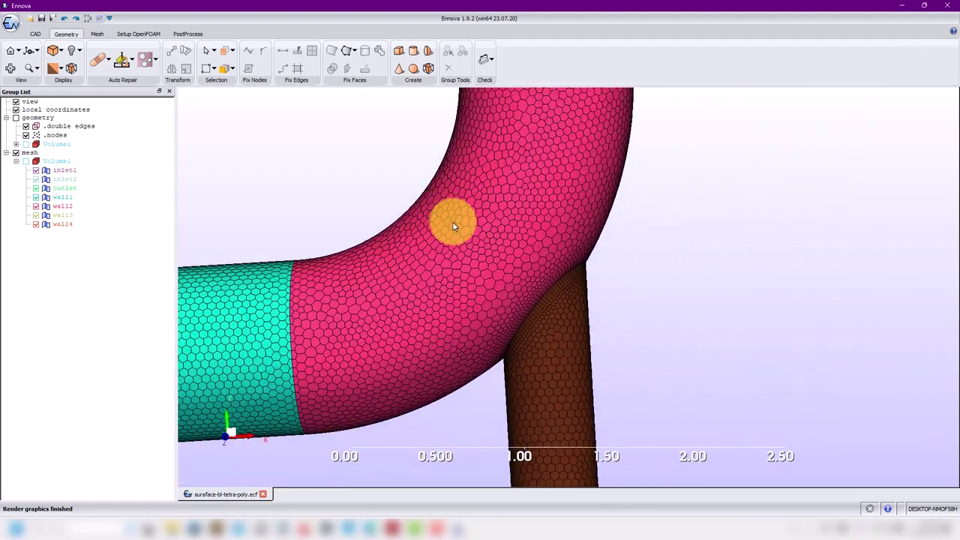
scroll(453, 225, "up", 2)
left_click_drag(517, 313, 558, 307)
scroll(536, 321, "up", 2)
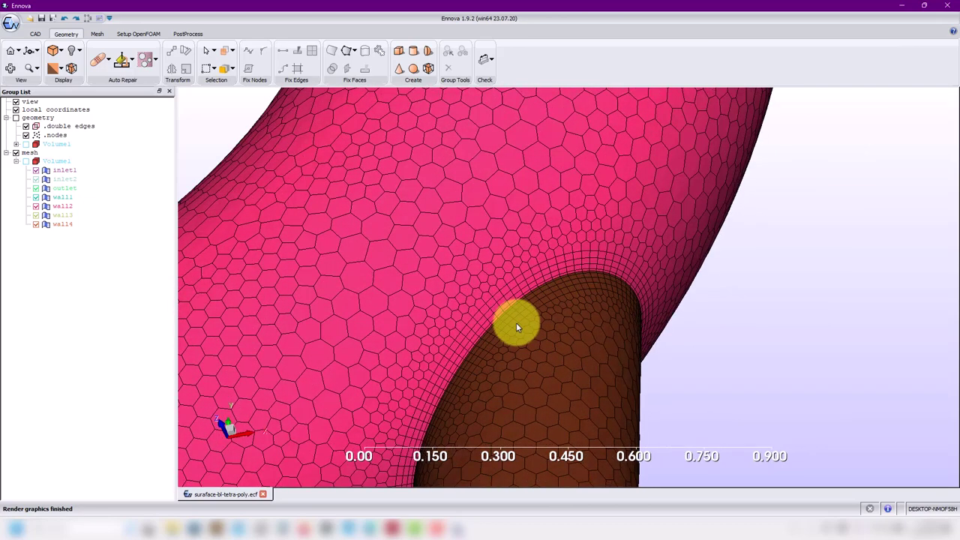
left_click_drag(508, 336, 570, 270)
left_click_drag(738, 239, 580, 239)
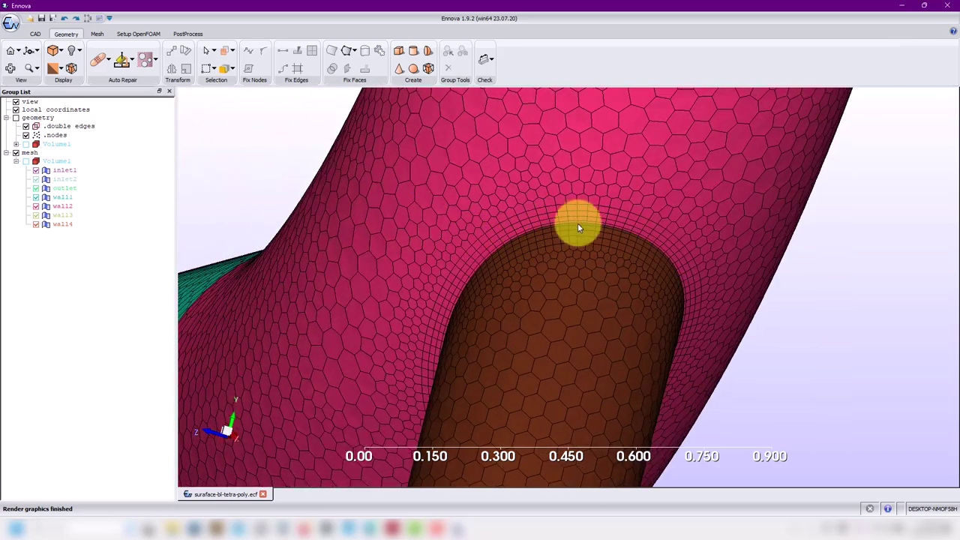
mouse_move(505, 237)
left_mouse_down()
mouse_move(593, 223)
mouse_move(477, 281)
mouse_move(515, 229)
left_mouse_up()
scroll(518, 229, "up", 3)
left_click_drag(525, 188, 547, 237)
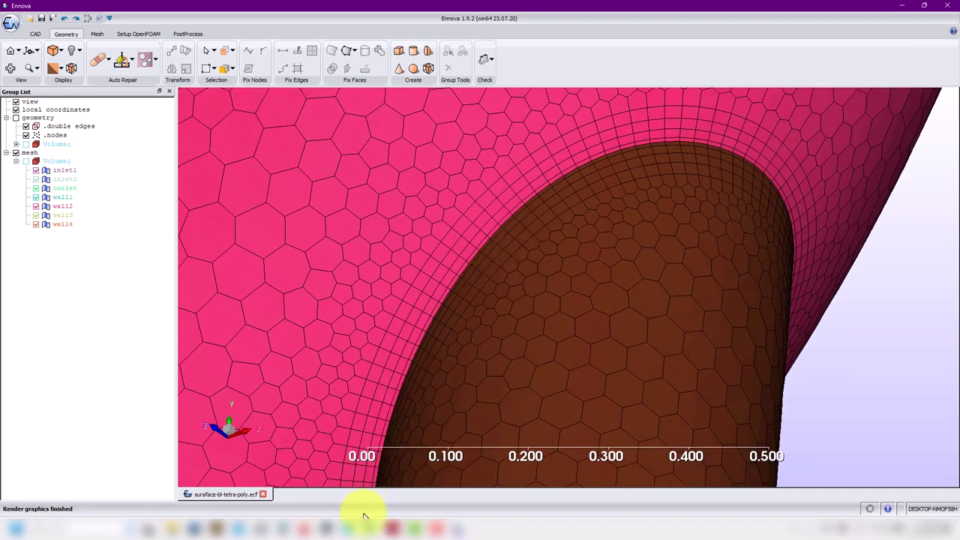
left_click(305, 529)
- Zoom into the fillet ring around the branch opening in Onshape, then minimise the browser
scroll(688, 332, "up", 10)
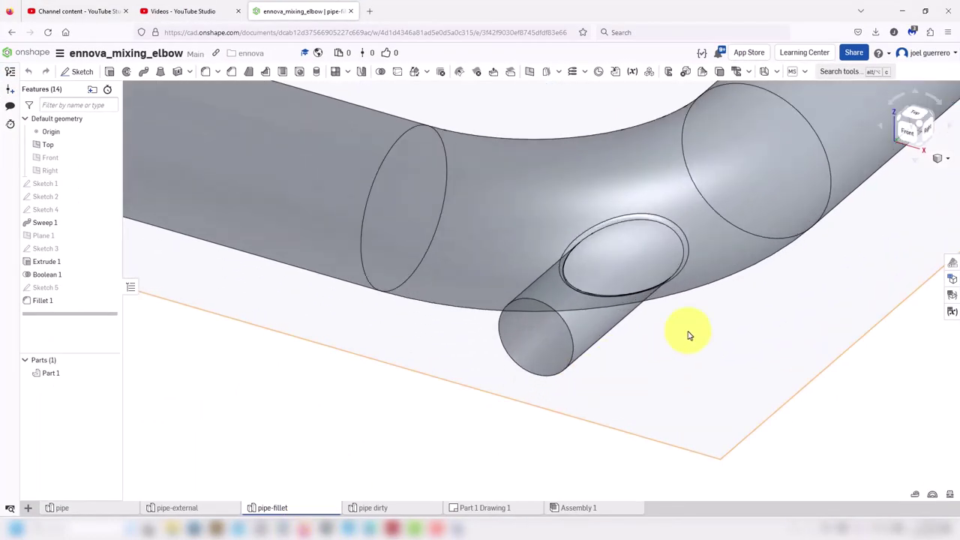
scroll(609, 289, "up", 5)
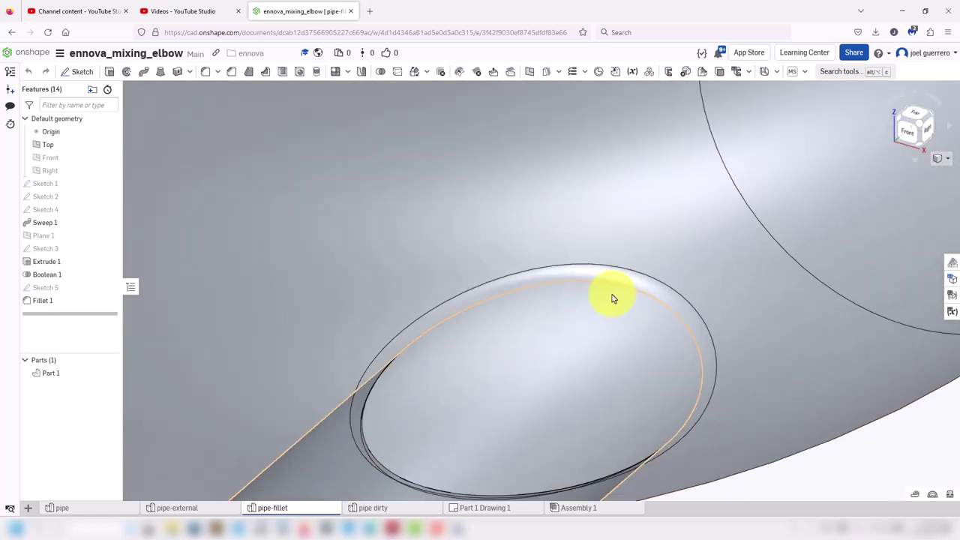
scroll(571, 274, "up", 5)
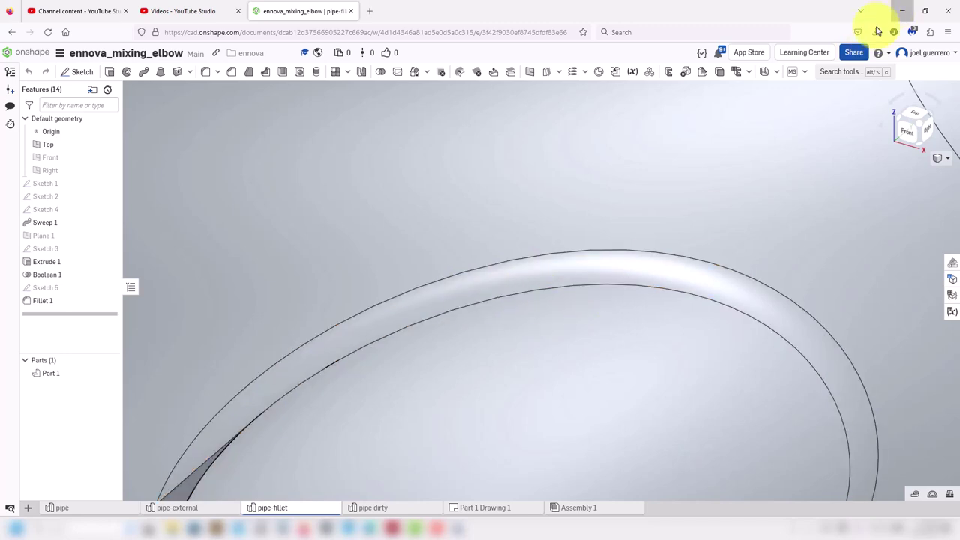
left_click(903, 10)
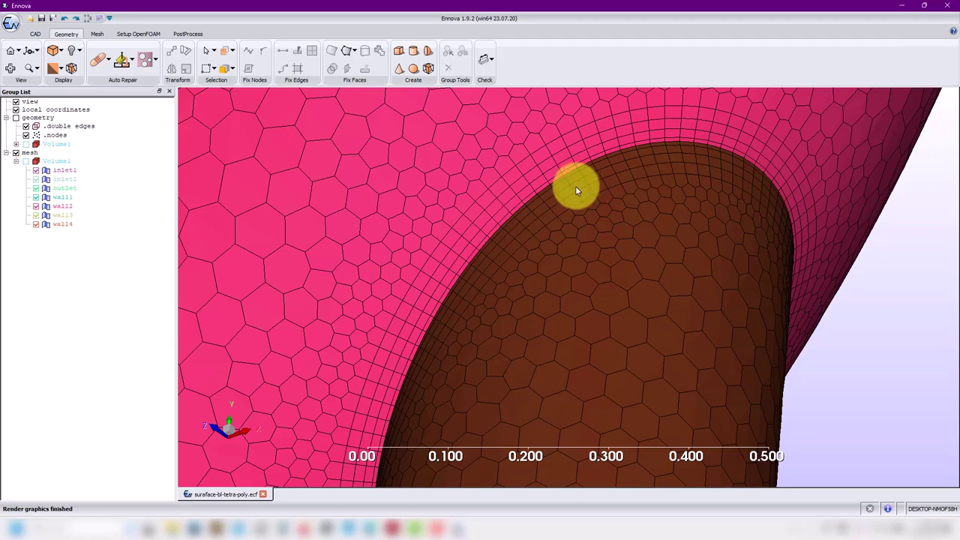
- Zoom out and rotate to show the whole elbow mesh, then open the PostProcess and Setup OpenFOAM tools
scroll(575, 188, "down", 3)
left_click_drag(578, 204, 551, 253)
scroll(491, 245, "up", 2)
scroll(471, 279, "down", 3)
scroll(488, 272, "down", 3)
left_click_drag(489, 272, 495, 292)
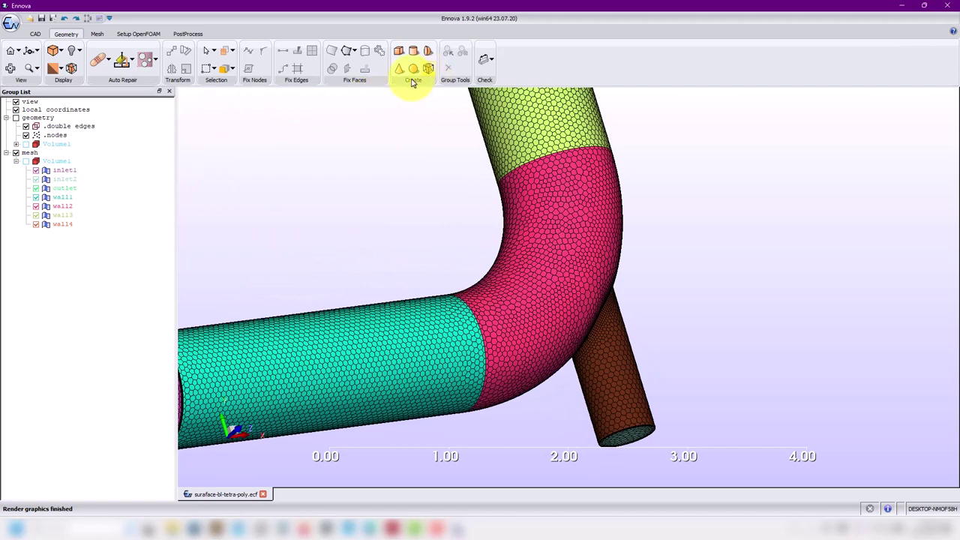
left_click(188, 34)
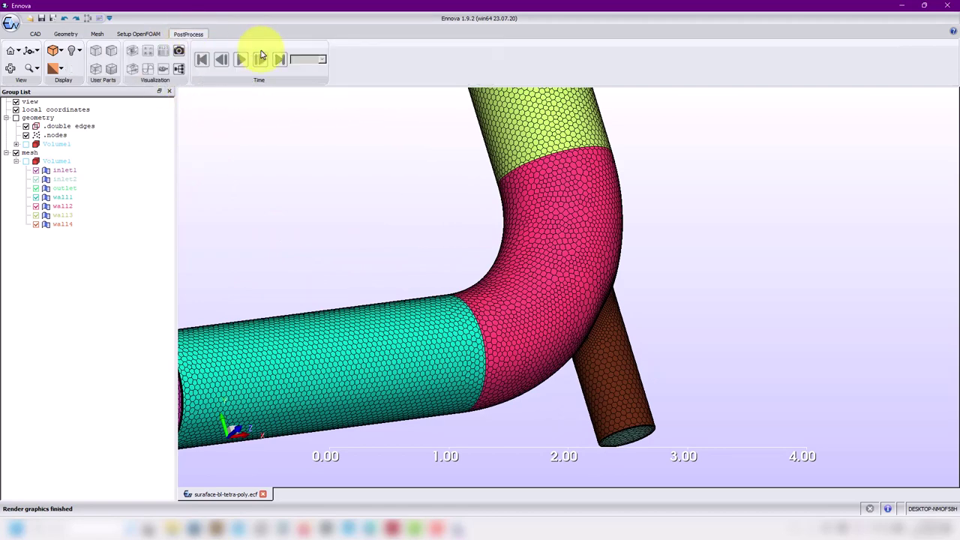
left_click(150, 32)
- Extract a Z-plane cut through the mesh, hiding the drawn plane and toggling translucency
left_click(96, 34)
left_click(570, 61)
left_click(164, 109)
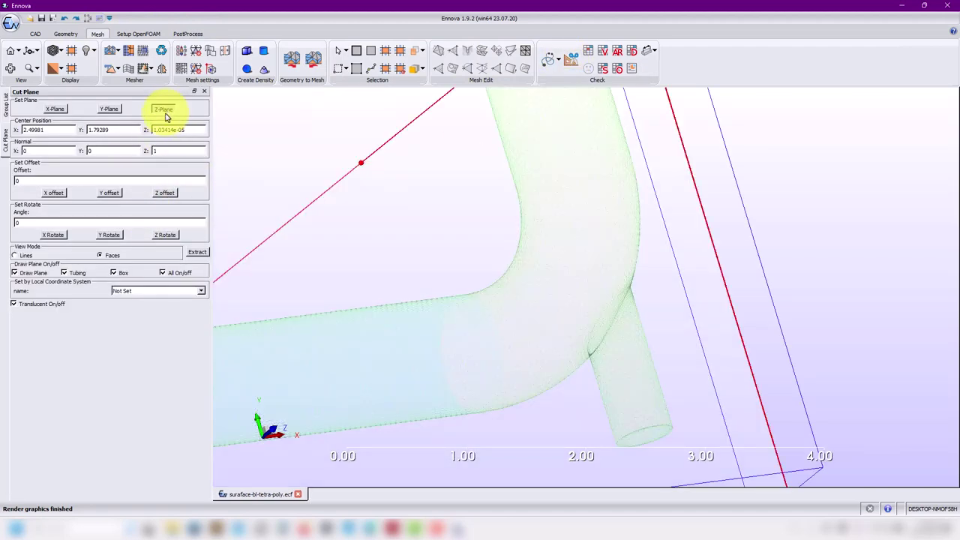
left_click(196, 253)
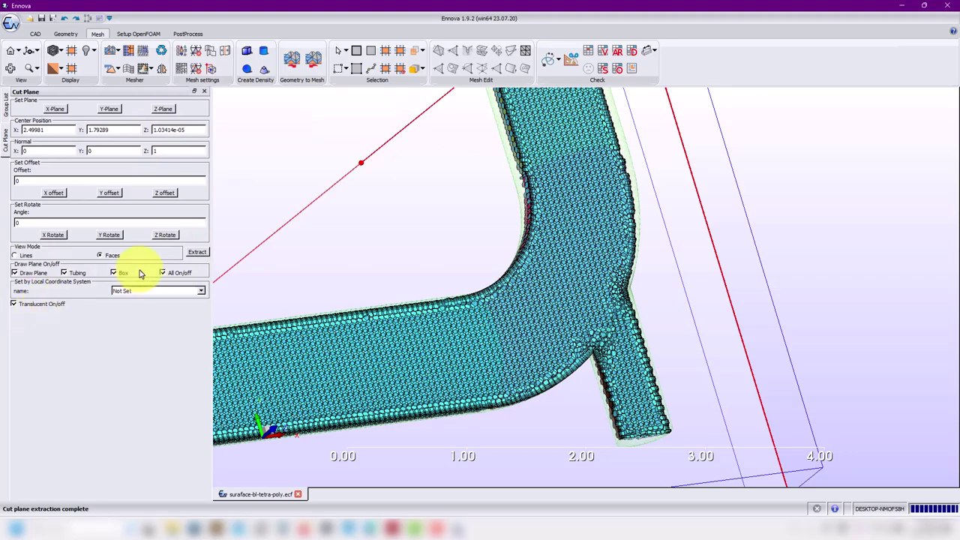
left_click(172, 273)
left_click(16, 305)
left_click(13, 304)
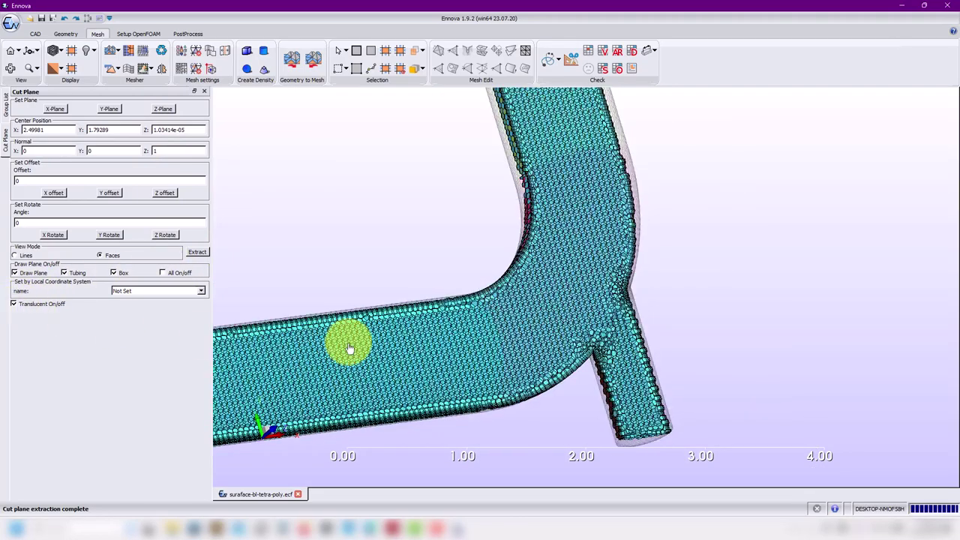
- Rotate and zoom around the cut section to inspect interior cells and wall boundary layers
left_click_drag(326, 347, 597, 246)
scroll(597, 246, "up", 5)
left_click_drag(536, 317, 648, 250)
scroll(663, 279, "up", 3)
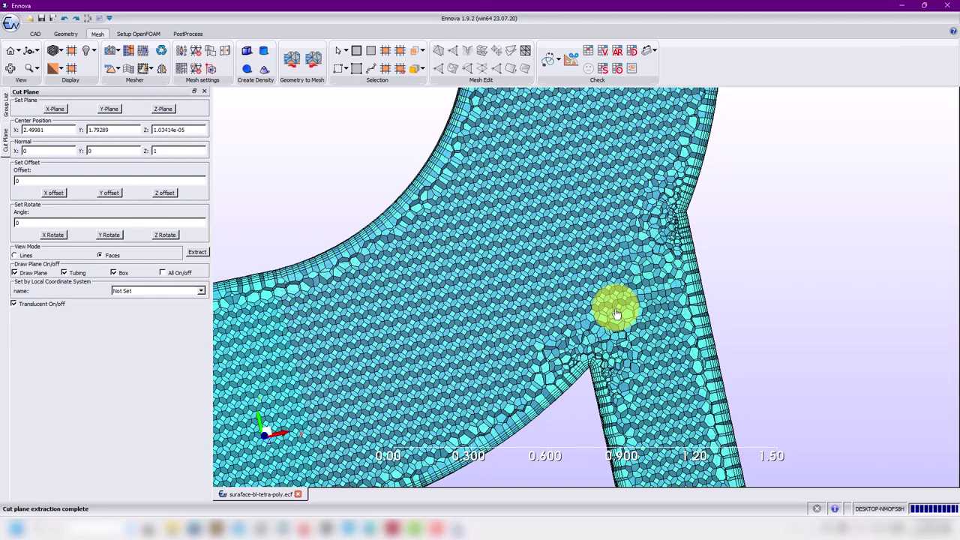
scroll(600, 304, "down", 5)
left_click_drag(439, 315, 274, 300)
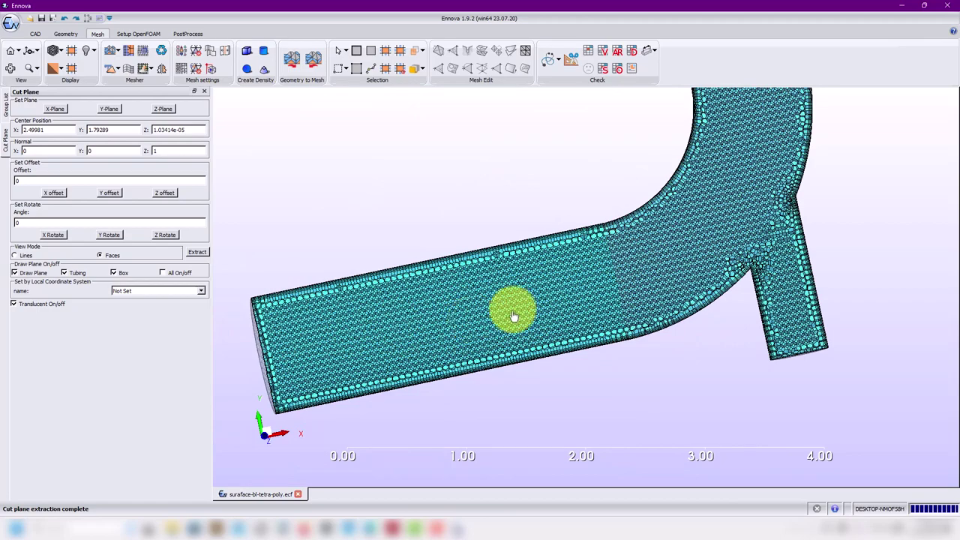
left_click_drag(618, 265, 505, 303)
left_click_drag(566, 247, 645, 287)
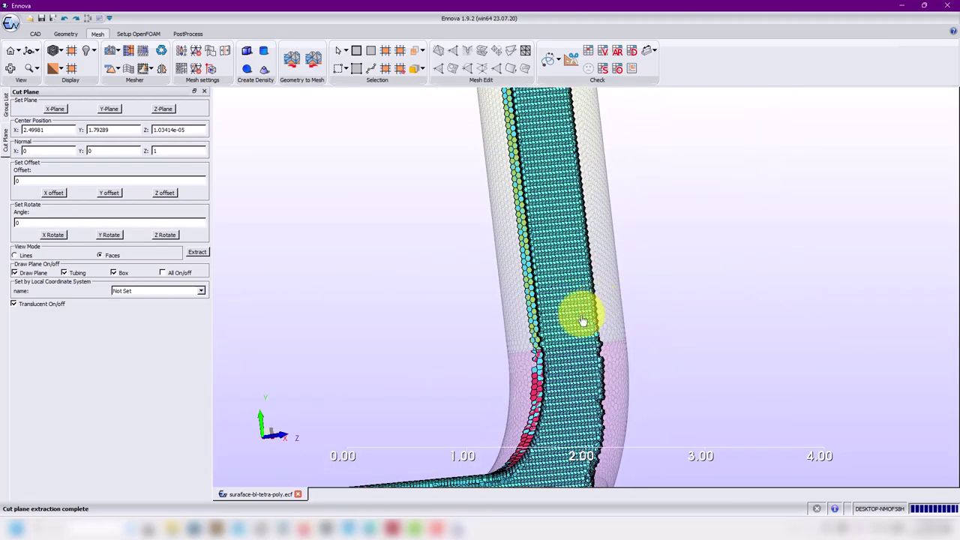
scroll(601, 308, "down", 5)
left_click_drag(602, 315, 388, 382)
left_click_drag(607, 337, 537, 330)
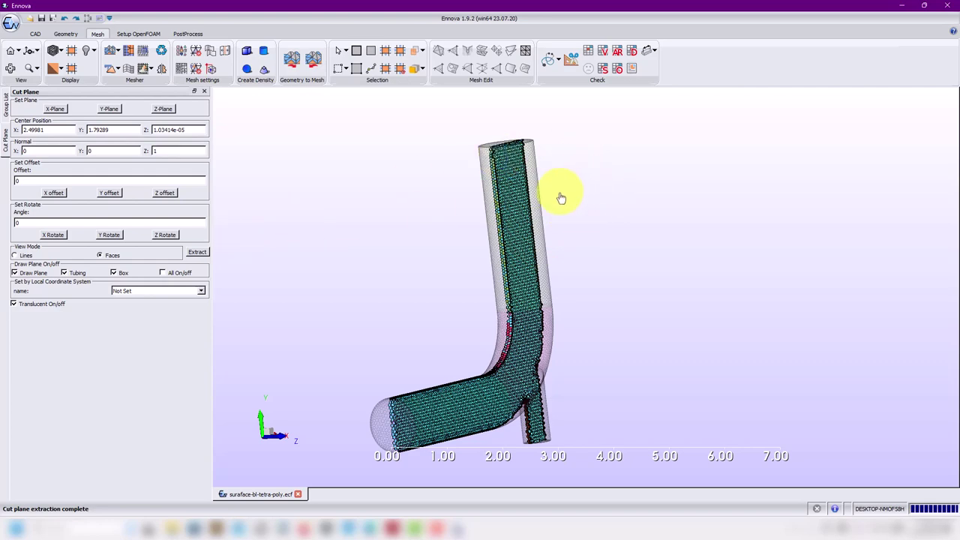
left_click_drag(562, 197, 480, 199)
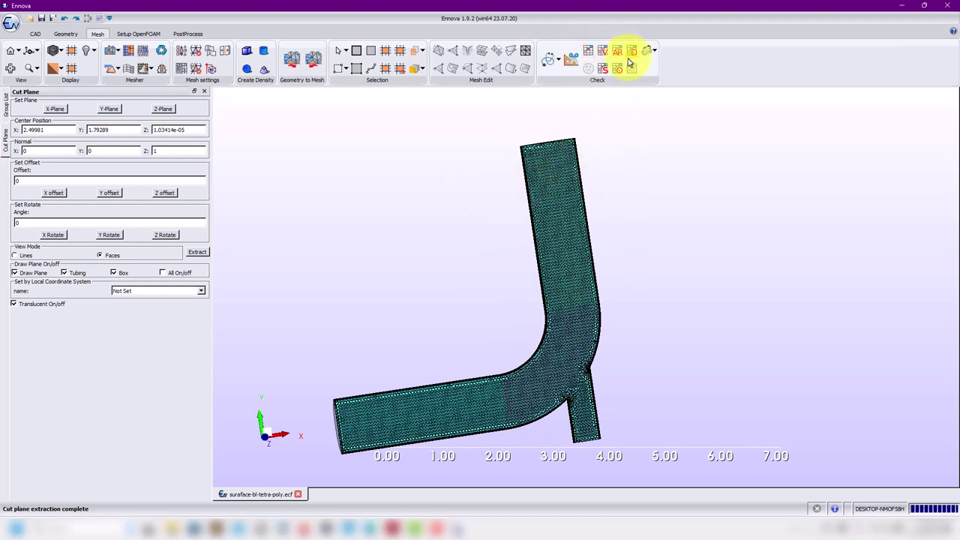
- Compute mesh quality and show the single cell in the 0.3 < Q <= 0.4 range
left_click(589, 51)
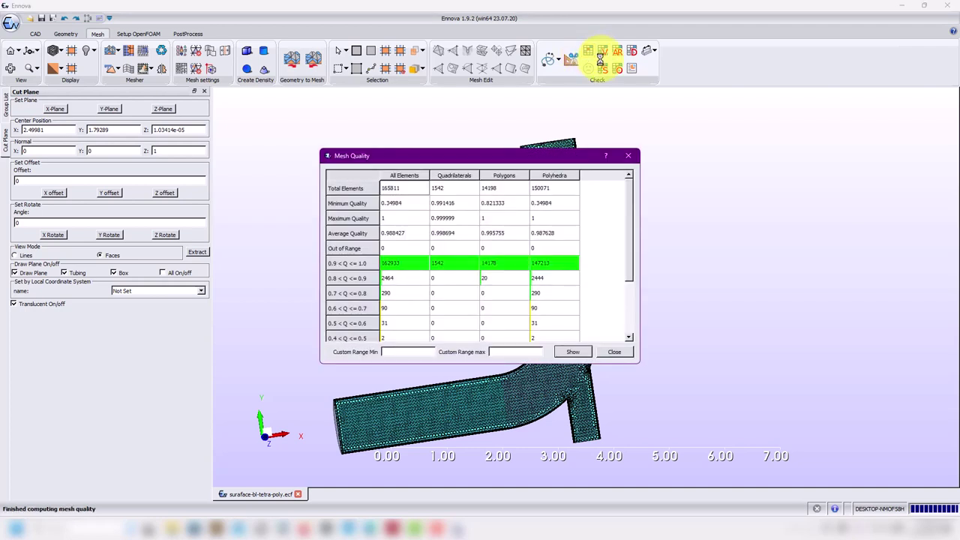
scroll(573, 235, "down", 3)
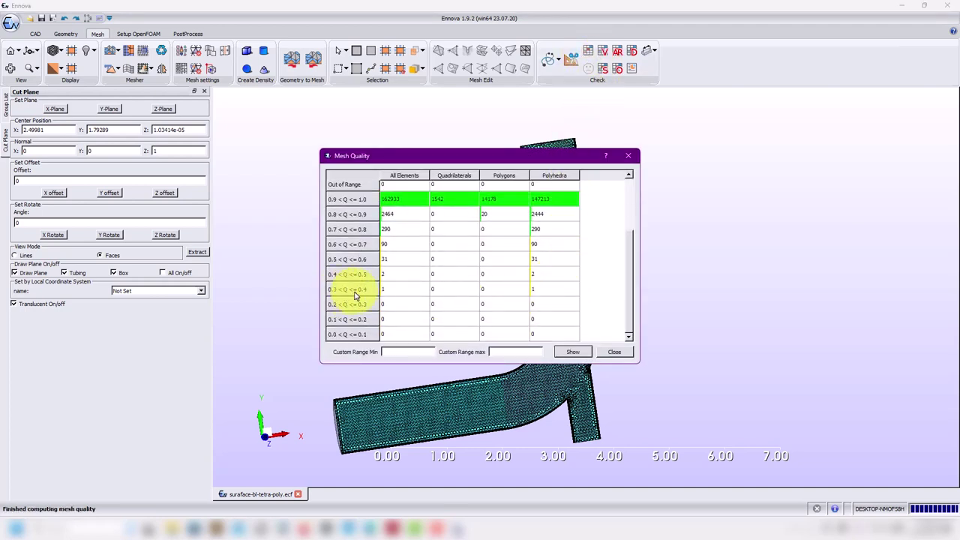
left_click(382, 290)
left_click(346, 292)
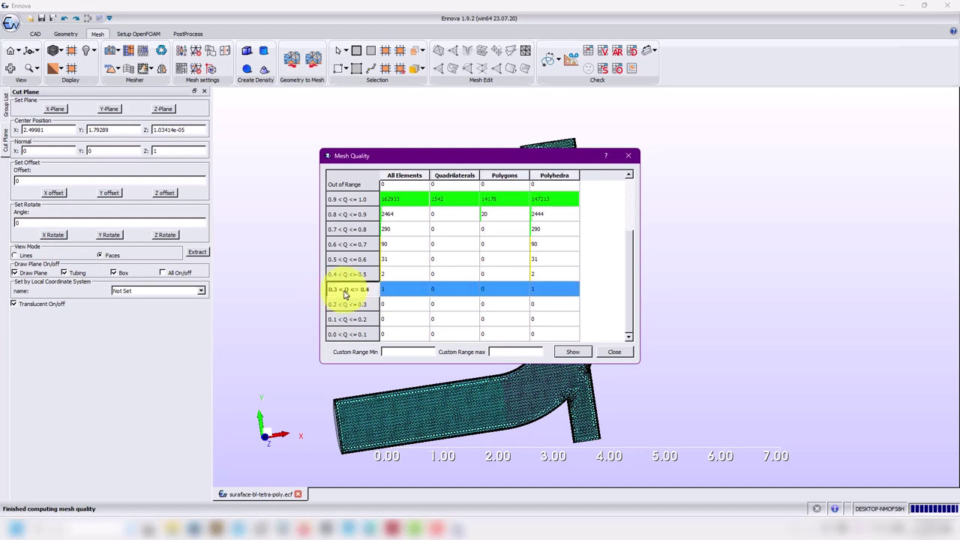
left_click(567, 353)
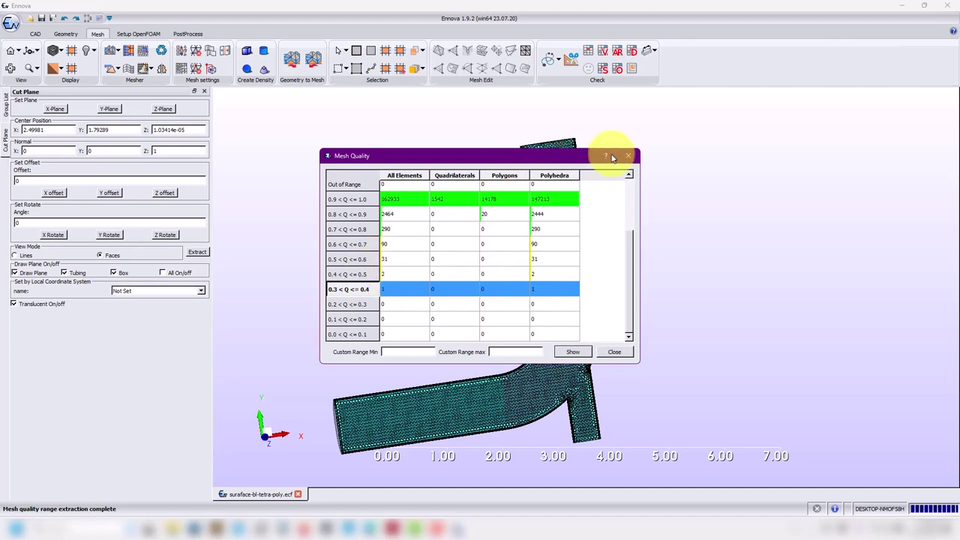
left_click_drag(540, 159, 379, 265)
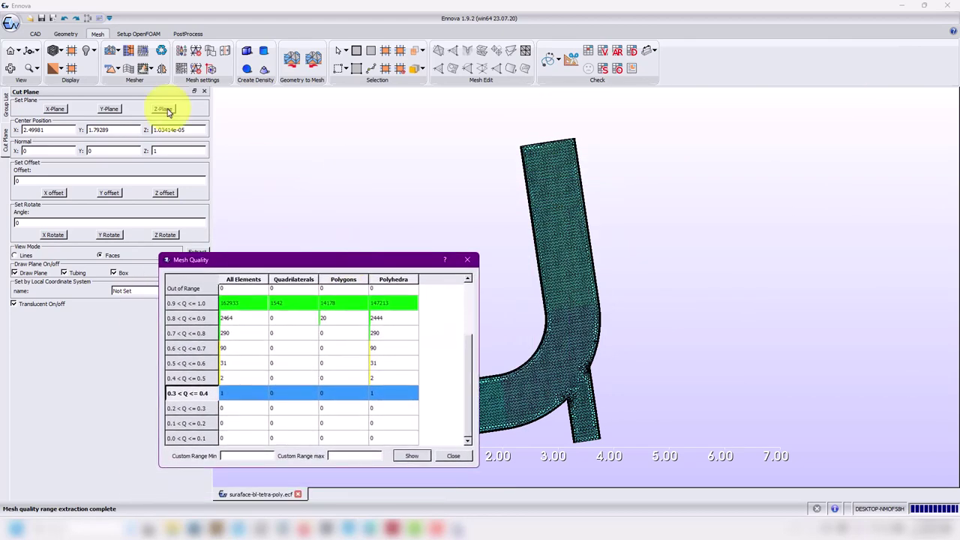
- Hide the cut plane group in the Group List and move the quality table aside
left_click(6, 105)
left_click(16, 232)
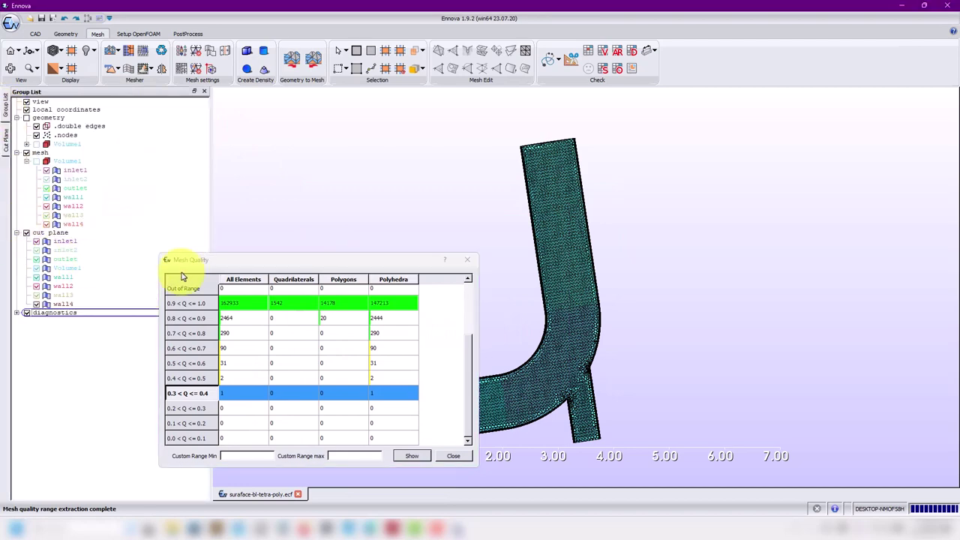
left_click(26, 233)
left_click_drag(301, 261, 665, 180)
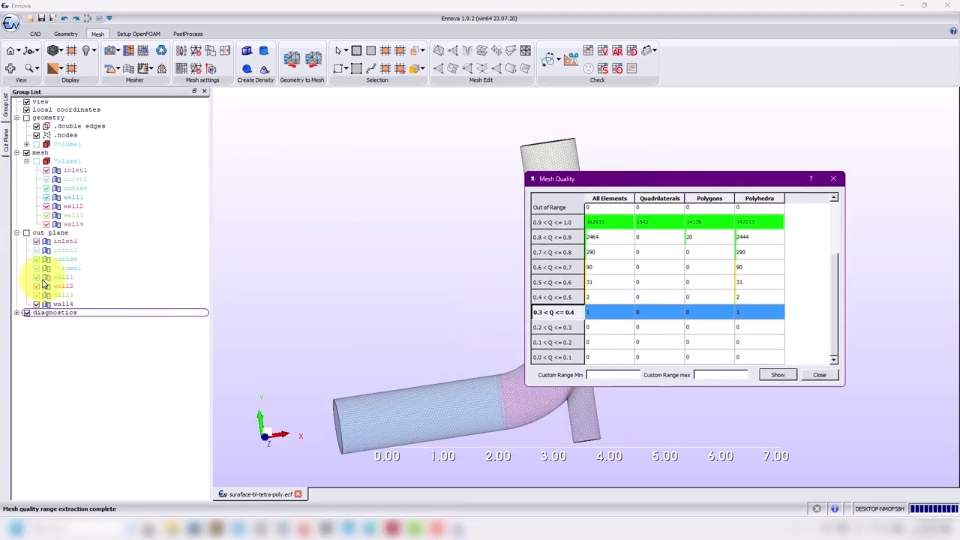
- Run Find Small Entities on the diagnostics poly (0.3->0.4) group and zoom to the low-quality cell
left_click(17, 312)
right_click(61, 323)
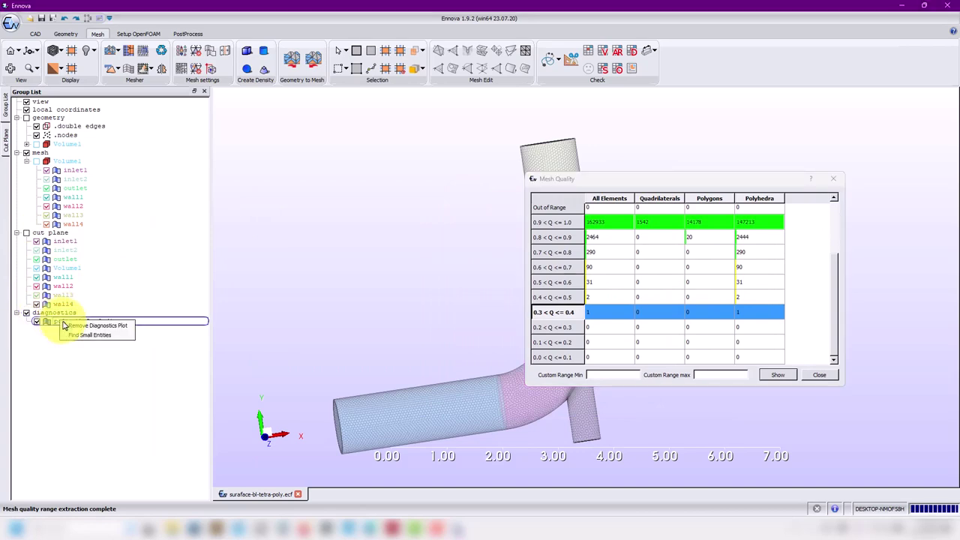
left_click(79, 333)
left_click_drag(706, 180, 228, 213)
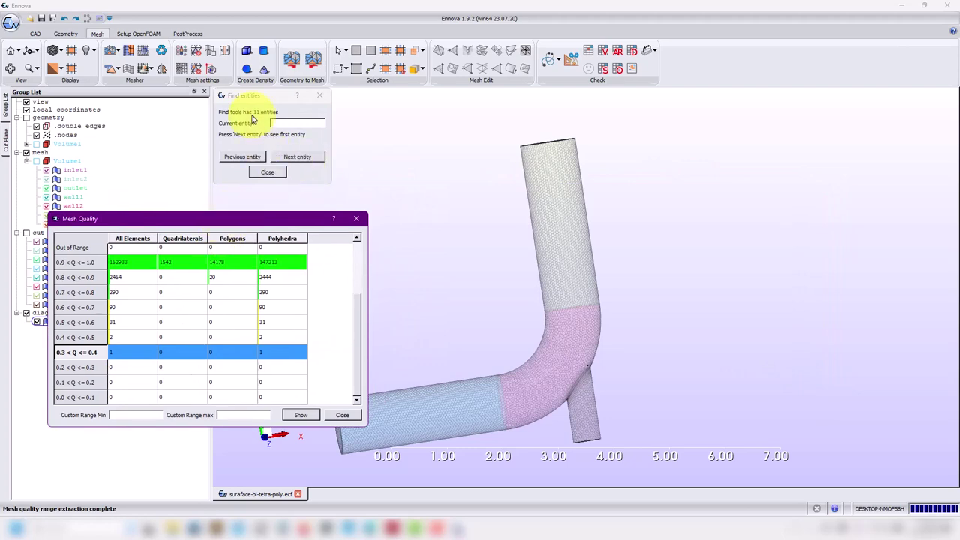
left_click(297, 163)
left_click(296, 162)
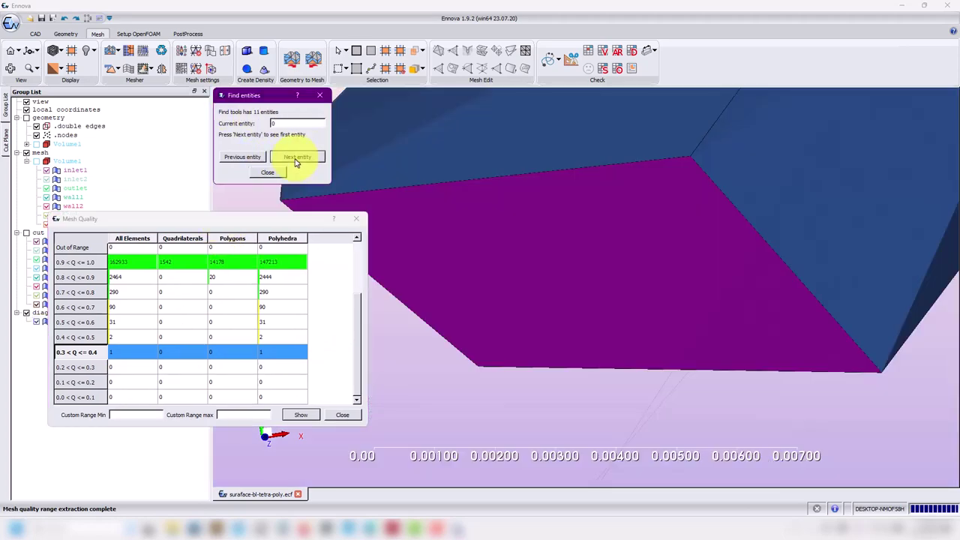
scroll(553, 265, "down", 5)
scroll(585, 271, "down", 3)
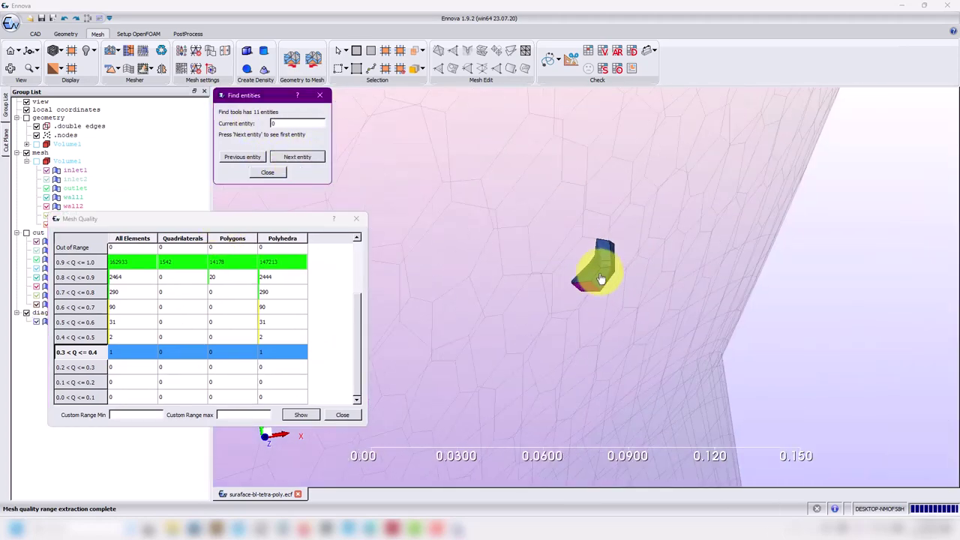
scroll(622, 282, "down", 3)
scroll(621, 282, "down", 3)
scroll(610, 279, "up", 2)
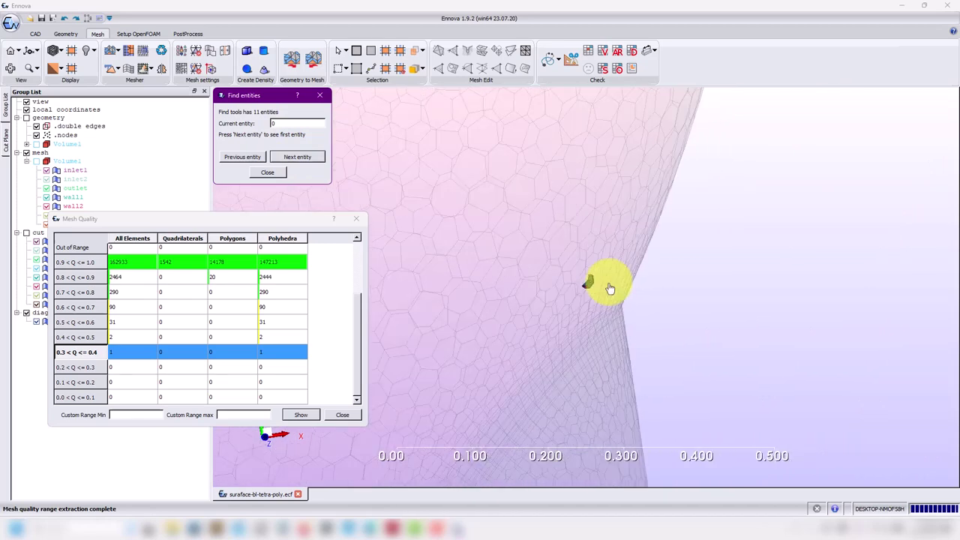
- Extract the 0.4–0.5 quality cells, orbit around the flagged cell, and close the quality and finder dialogs
left_click(79, 337)
left_click(300, 415)
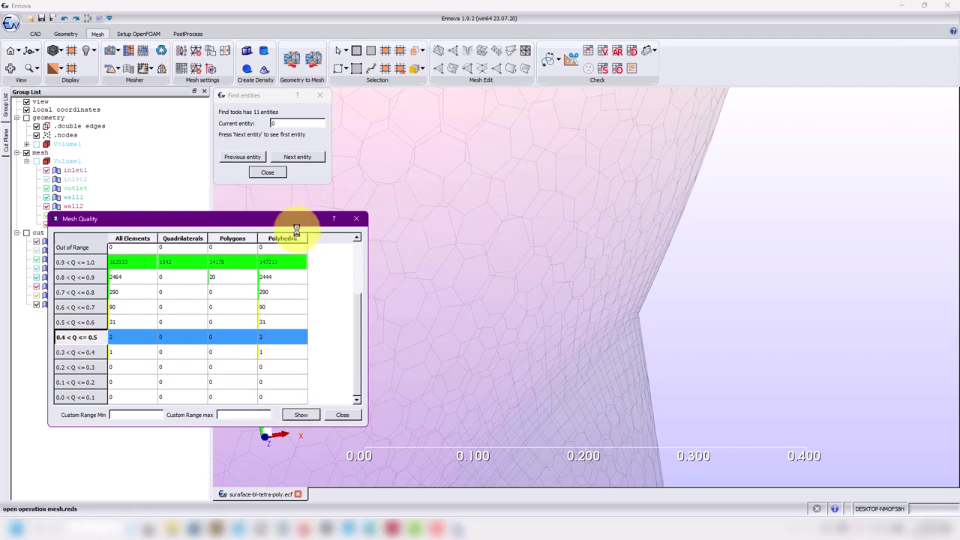
left_click(342, 415)
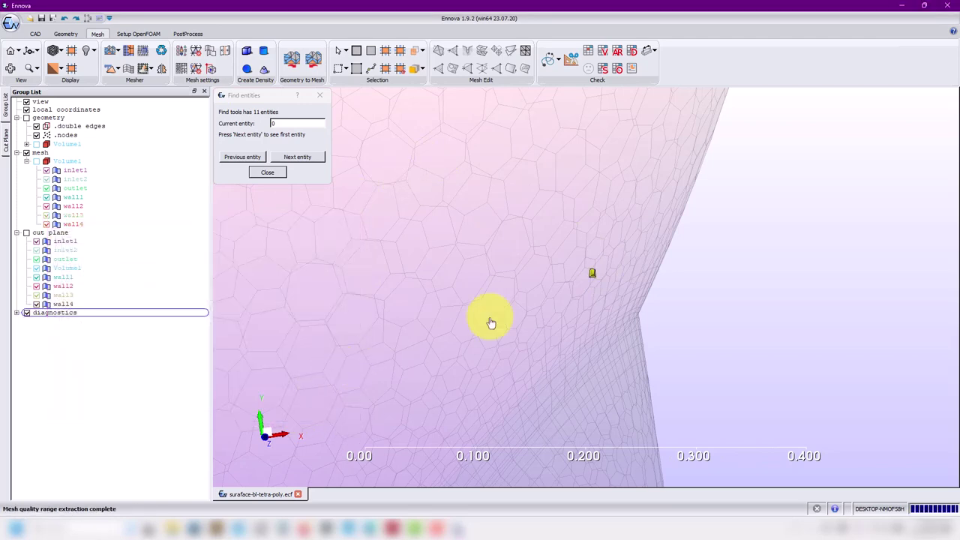
scroll(492, 323, "down", 5)
scroll(544, 336, "up", 3)
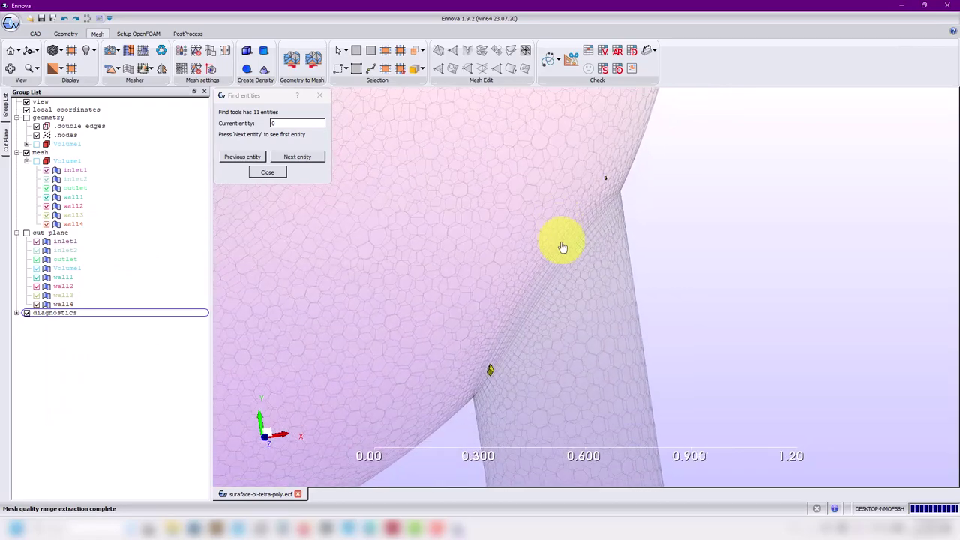
scroll(525, 300, "up", 3)
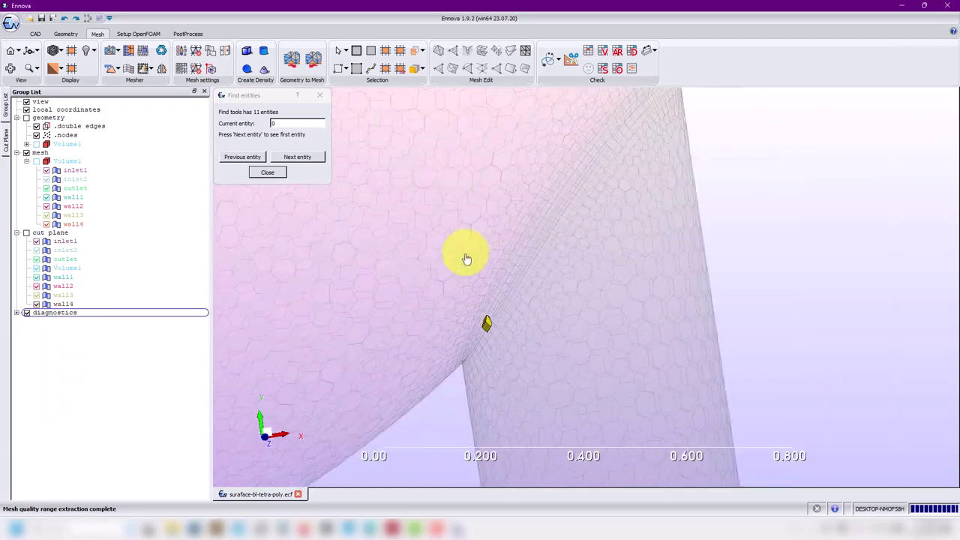
scroll(466, 259, "down", 4)
left_click_drag(578, 262, 489, 273)
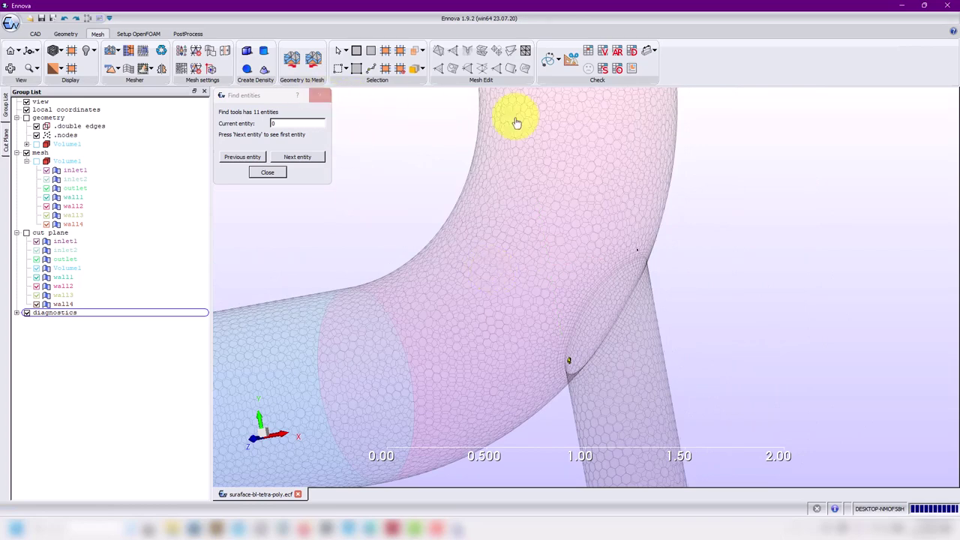
left_click(656, 51)
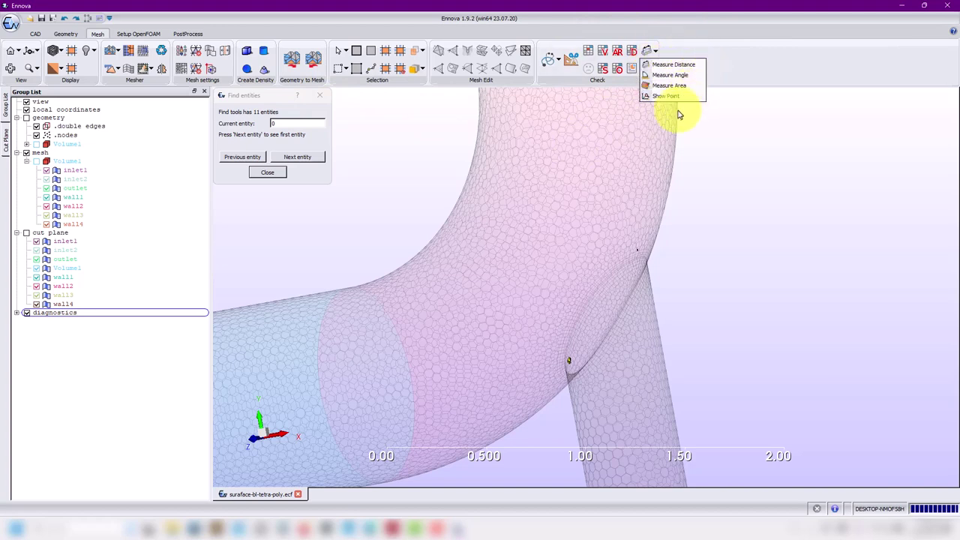
left_click(328, 133)
left_click(320, 95)
- Remove the diagnostics plot and the cut plane groups
scroll(397, 268, "up", 2)
scroll(396, 268, "down", 4)
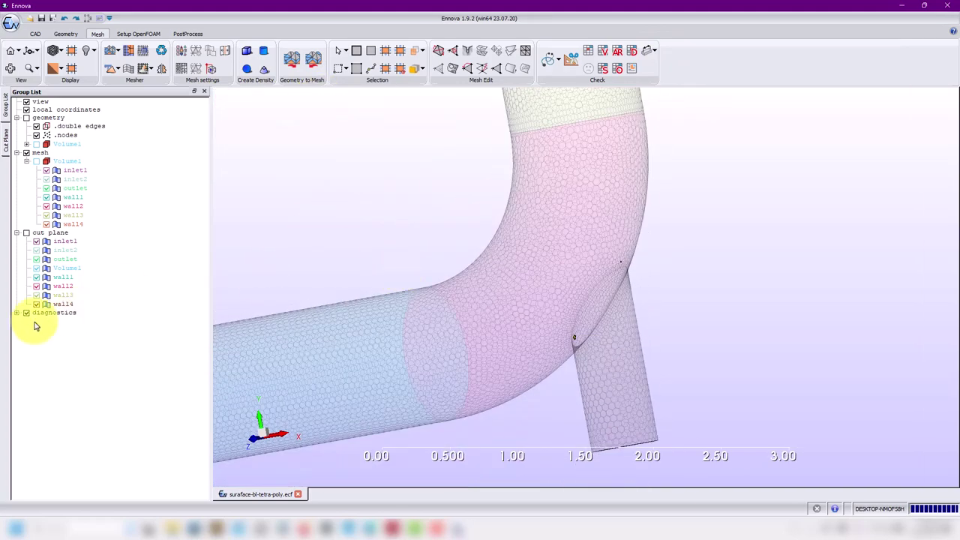
right_click(35, 313)
left_click(73, 318)
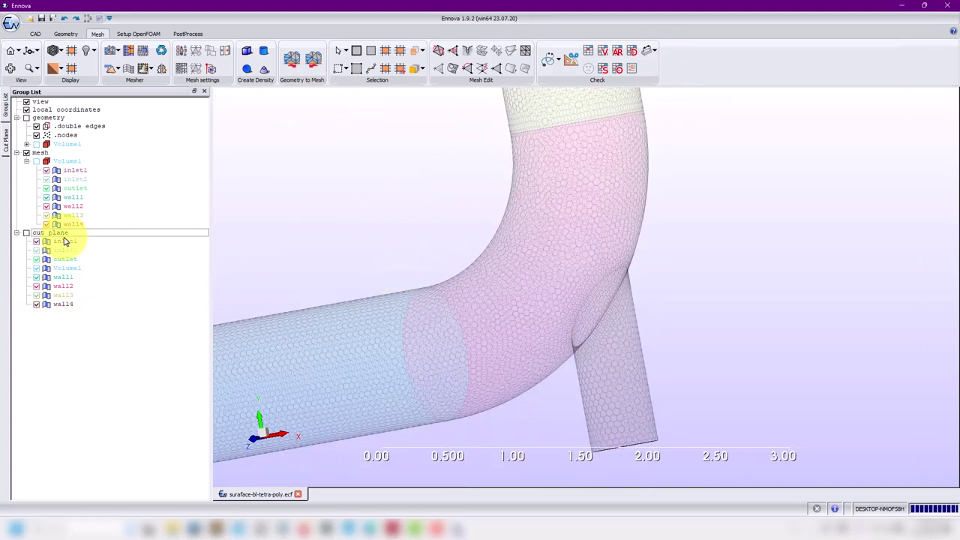
right_click(47, 233)
left_click(73, 237)
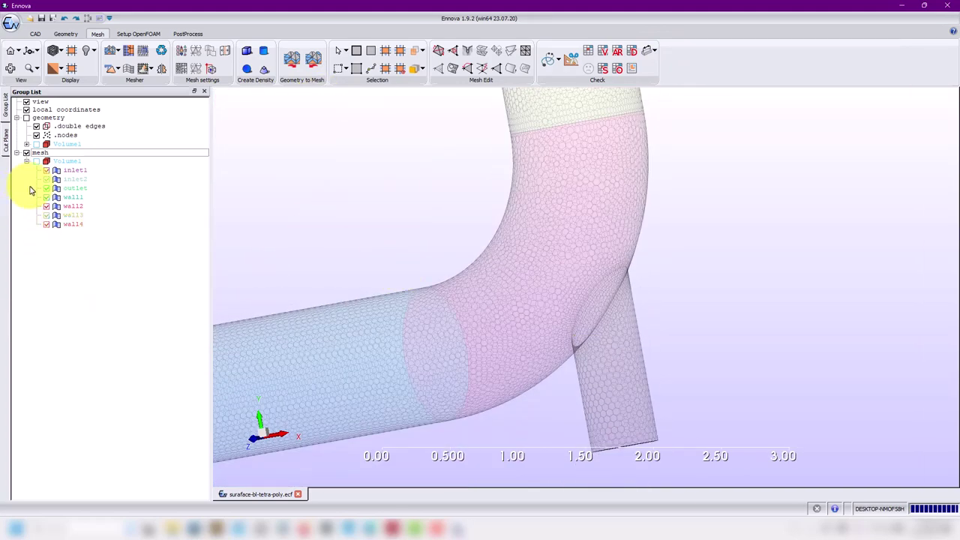
- Rotate and zoom out to frame the whole elbow pipe, then minimise Ennova
left_click_drag(352, 255, 582, 270)
scroll(677, 208, "down", 5)
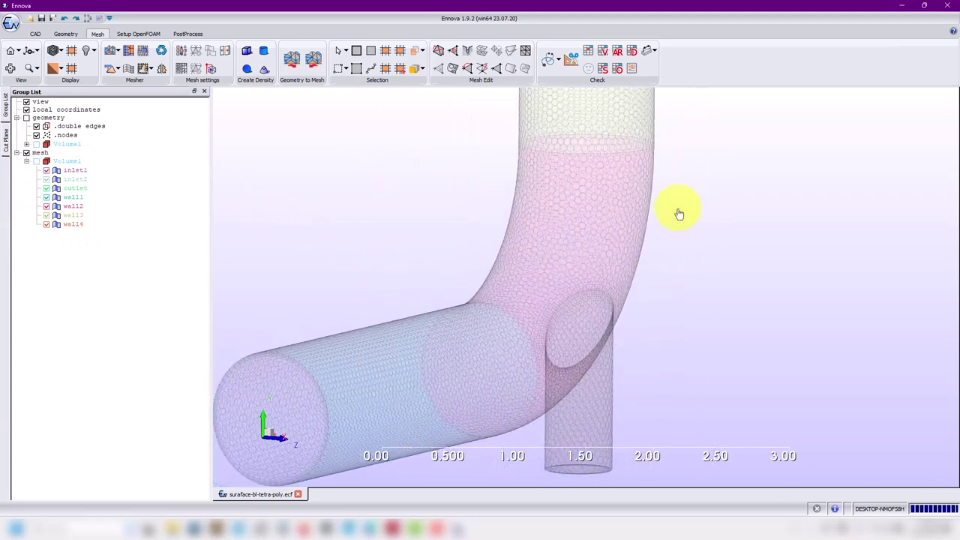
middle_click_drag(639, 240, 564, 294)
scroll(573, 215, "down", 1)
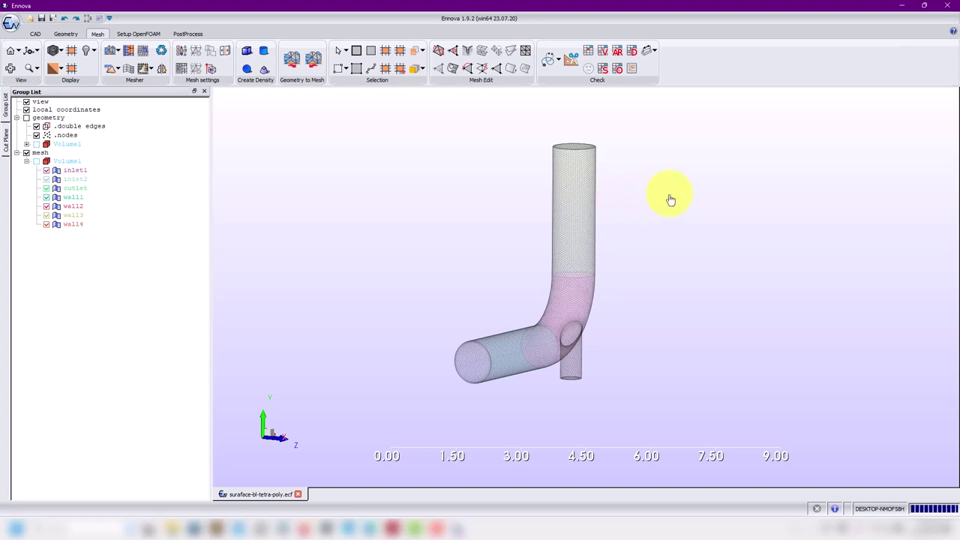
left_click(903, 8)
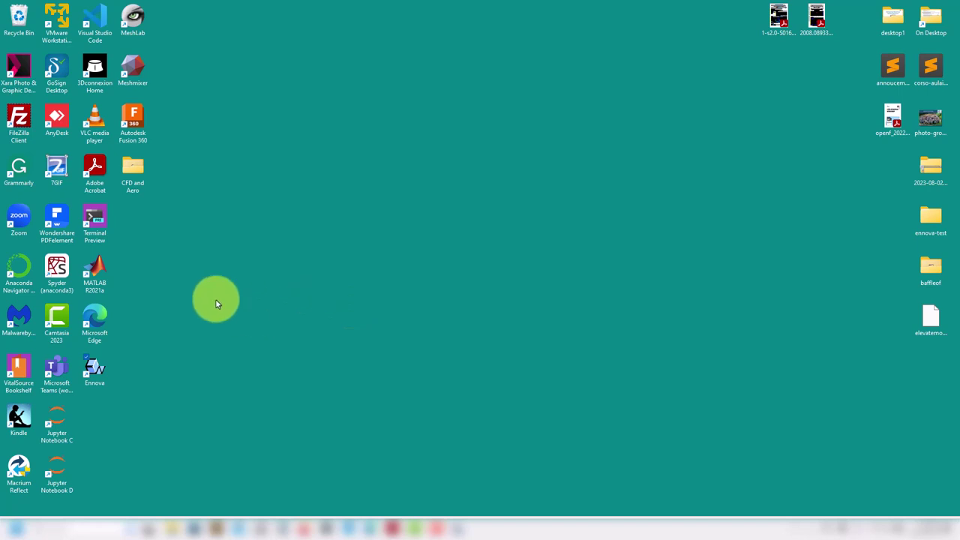
- Launch a maximised Windows Terminal and run wsl -l -v to list distributions
left_click_drag(95, 220, 276, 268)
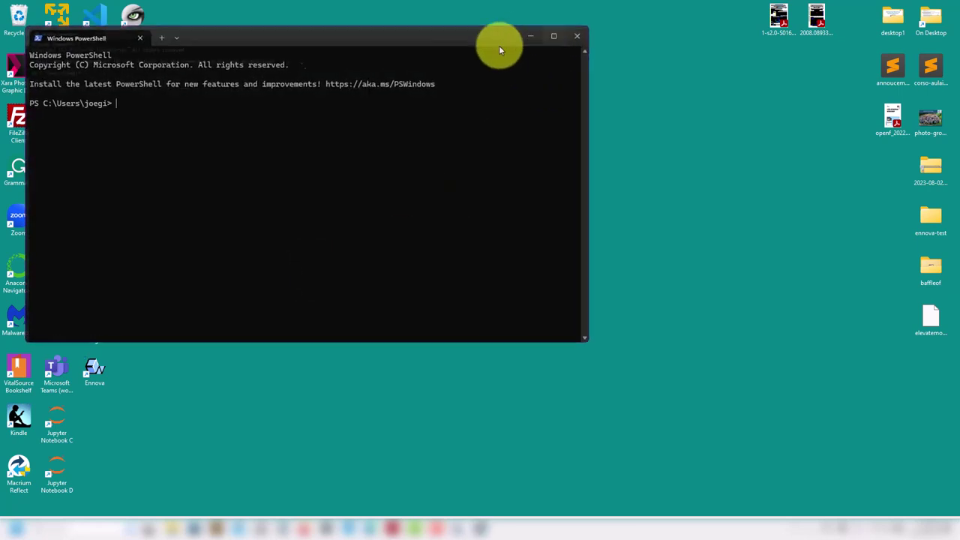
double_click(499, 39)
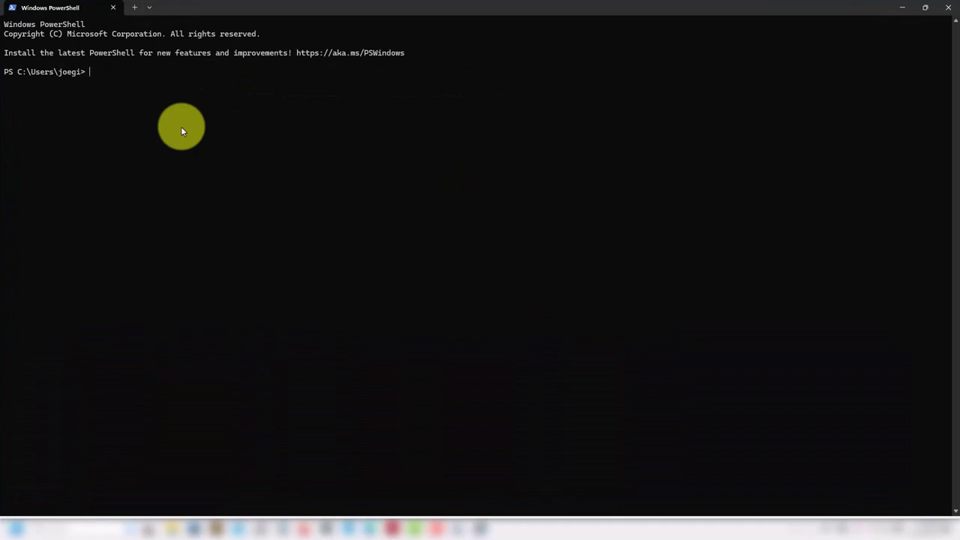
type("wsl -l -v")
key("Return")
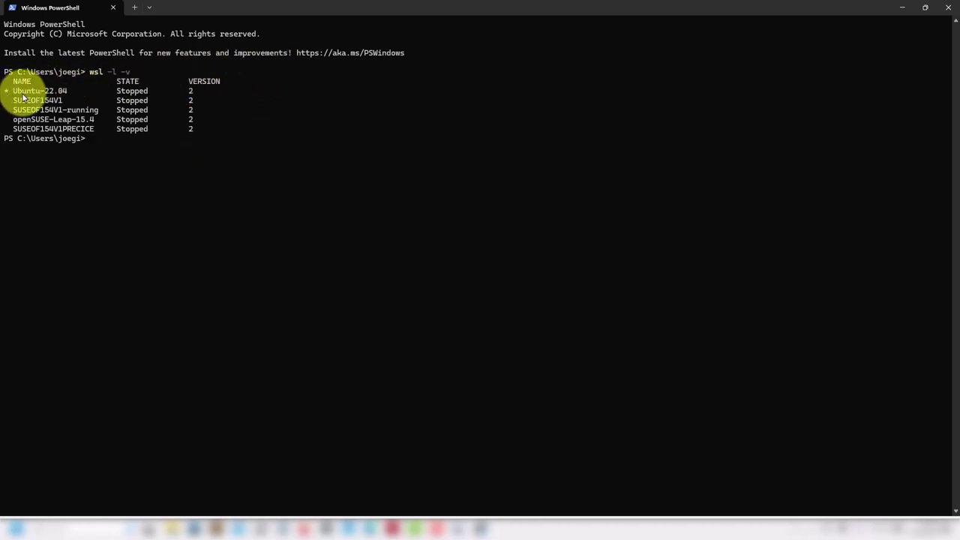
- Copy the Ubuntu-22.04 name and open a new Ubuntu 22.04.2 LTS tab
left_click_drag(14, 91, 76, 91)
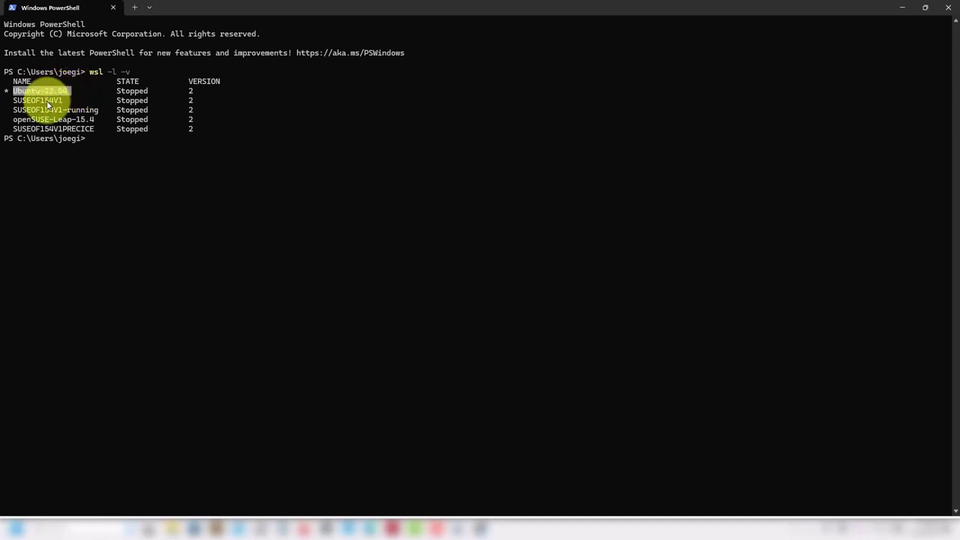
right_click(16, 93)
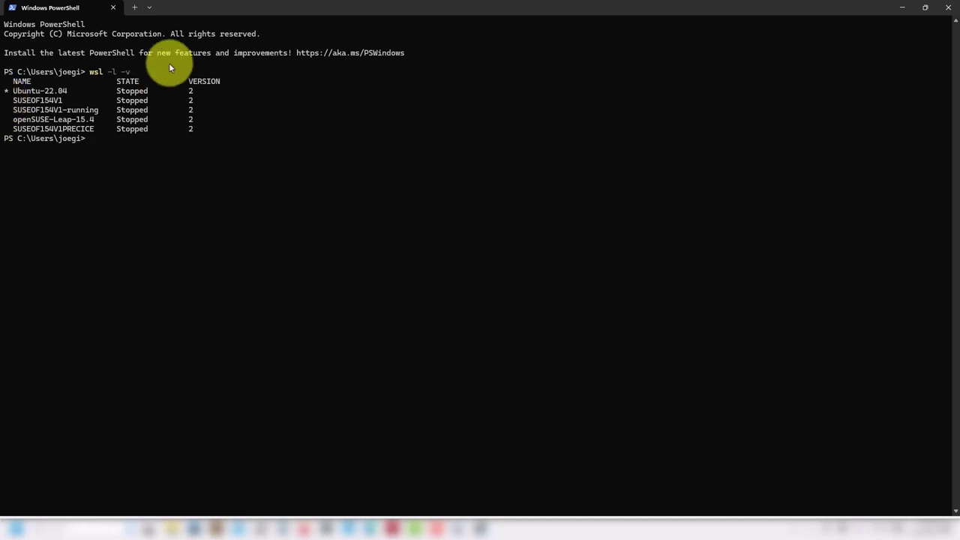
left_click(150, 8)
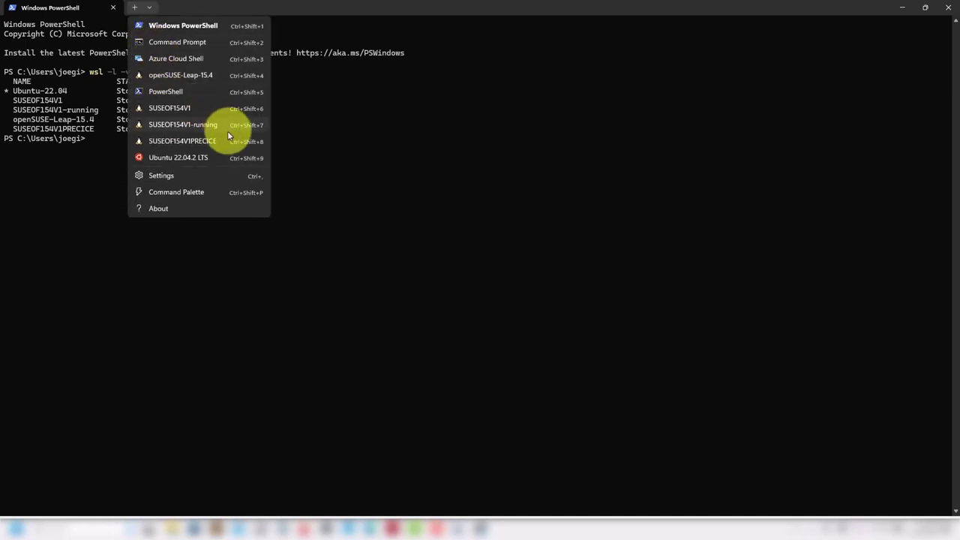
left_click(194, 159)
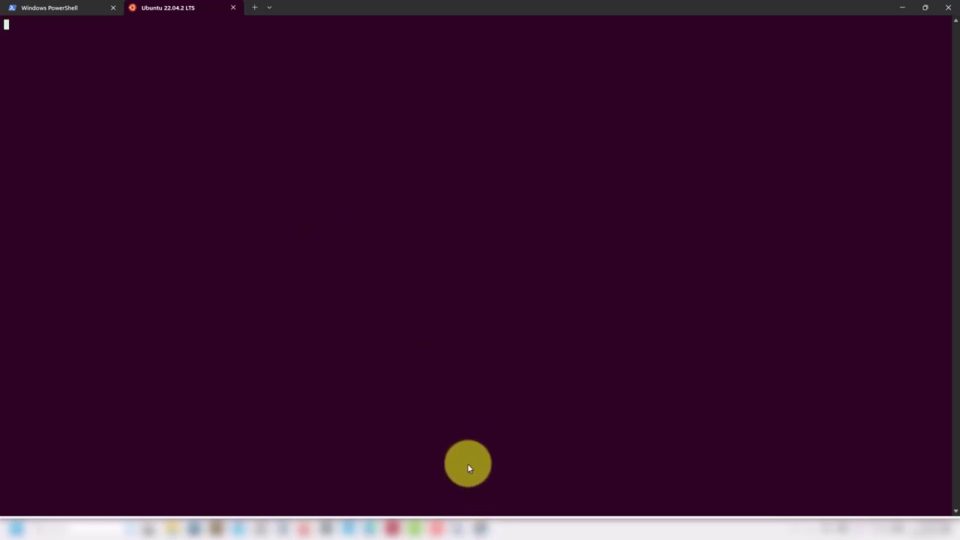
- Orbit the elbow mesh, show all mesh groups again and turn translucency off so they render solid
left_click(459, 528)
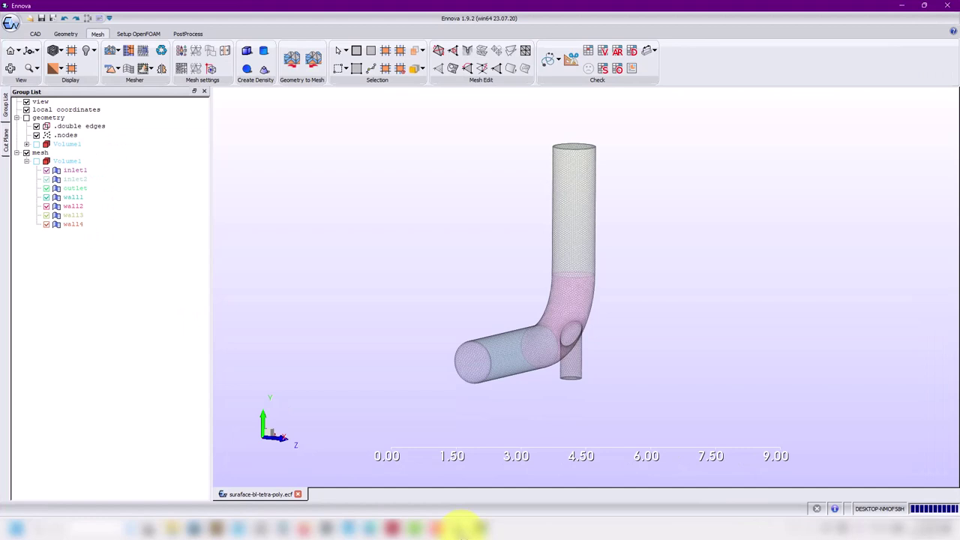
left_click_drag(443, 322, 409, 292)
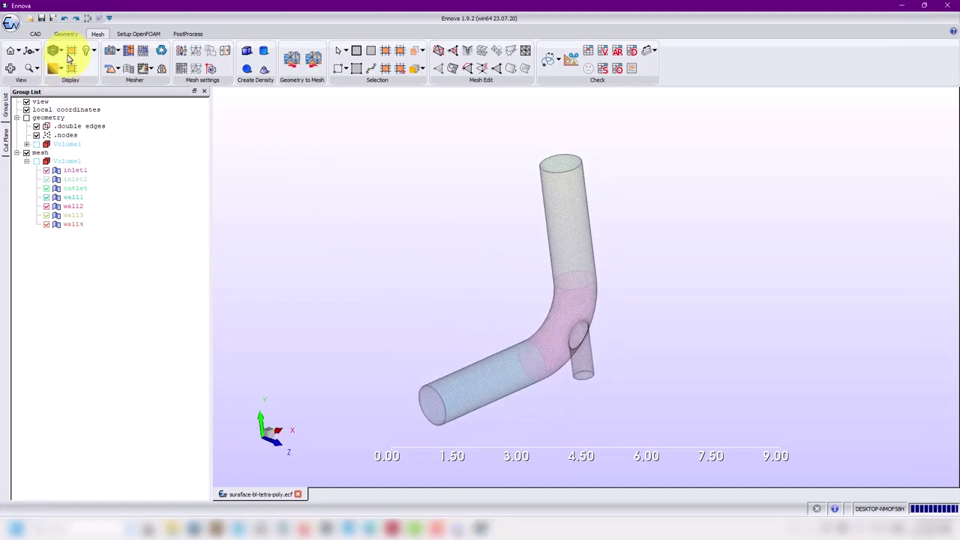
left_click(85, 50)
left_click(96, 55)
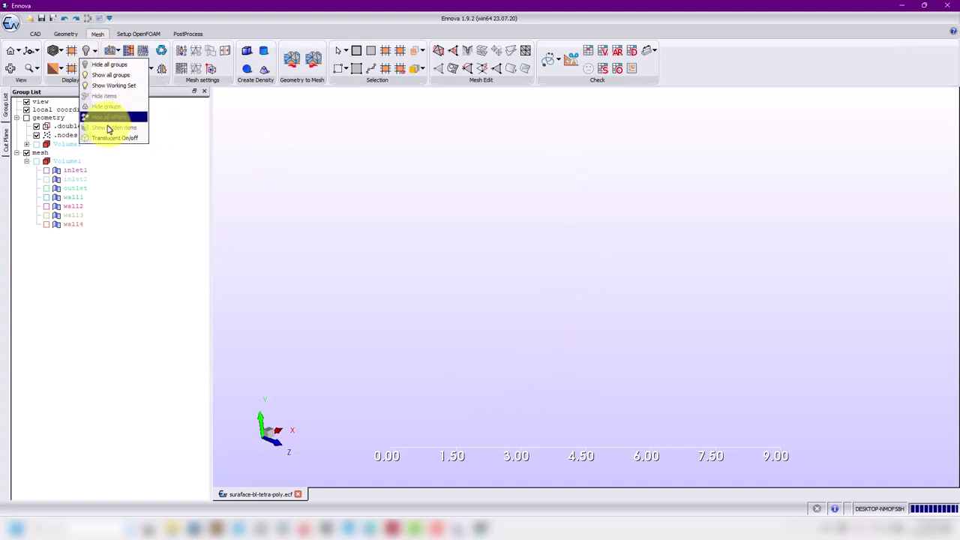
left_click(116, 75)
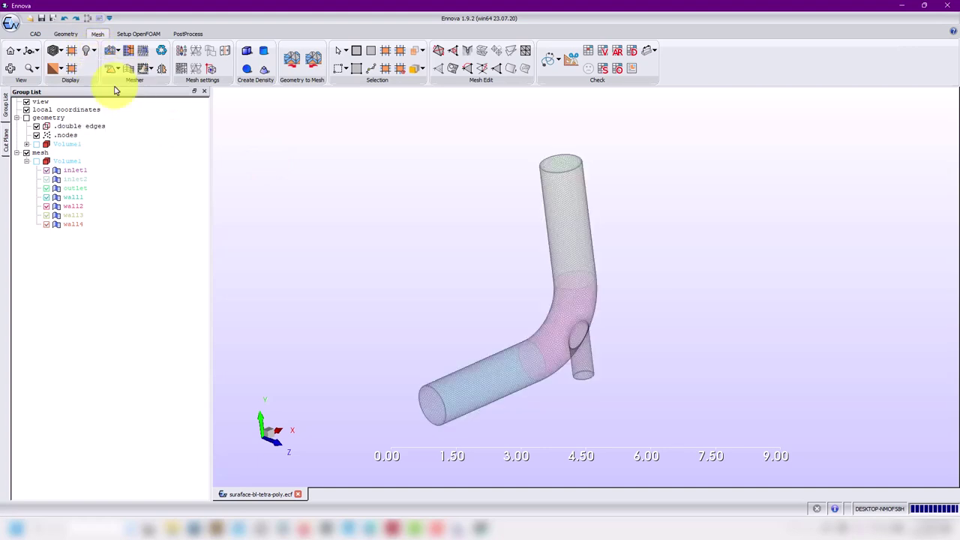
left_click(93, 54)
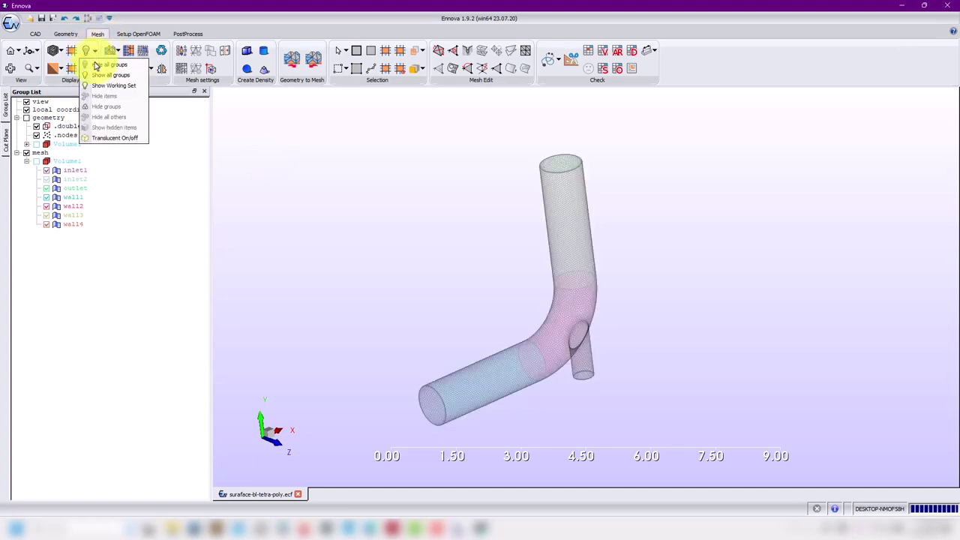
left_click(111, 137)
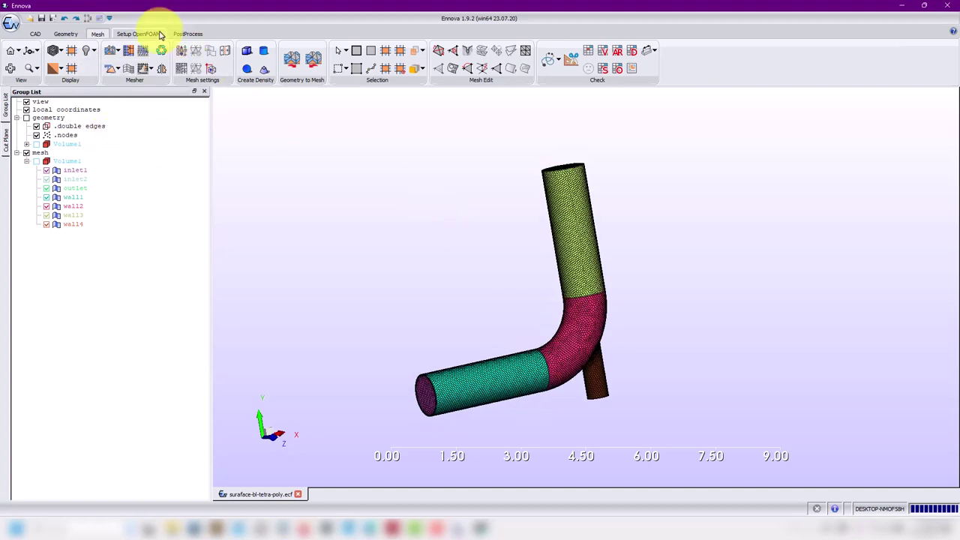
- Bring up the writeDict case-setup dictionaries on the Setup OpenFOAM tab, then return to the WSL terminal
left_click(140, 35)
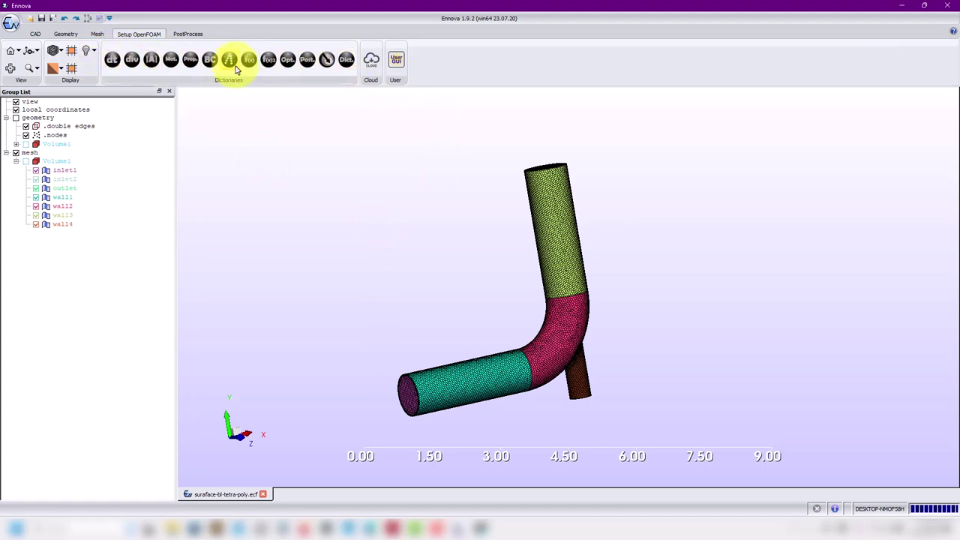
left_click(347, 60)
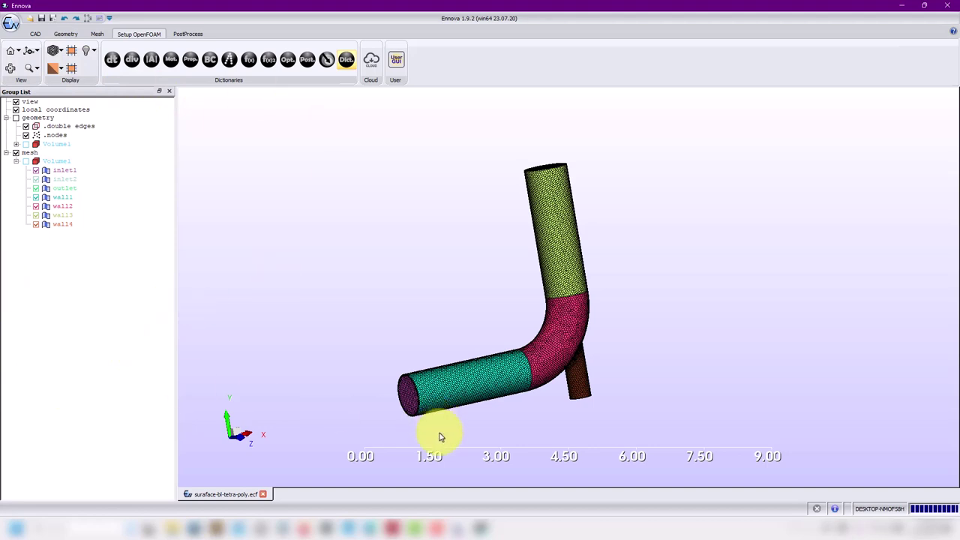
left_click(477, 527)
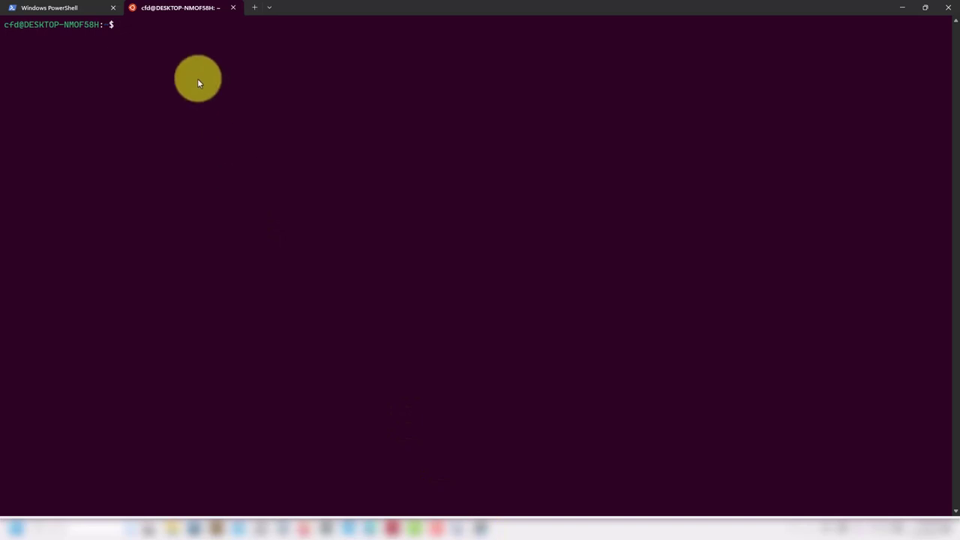
- Run ls and cat .bashrc, highlight the openfoam2212 path in the of2212 alias, then return to Ennova
type("ls")
key("Return")
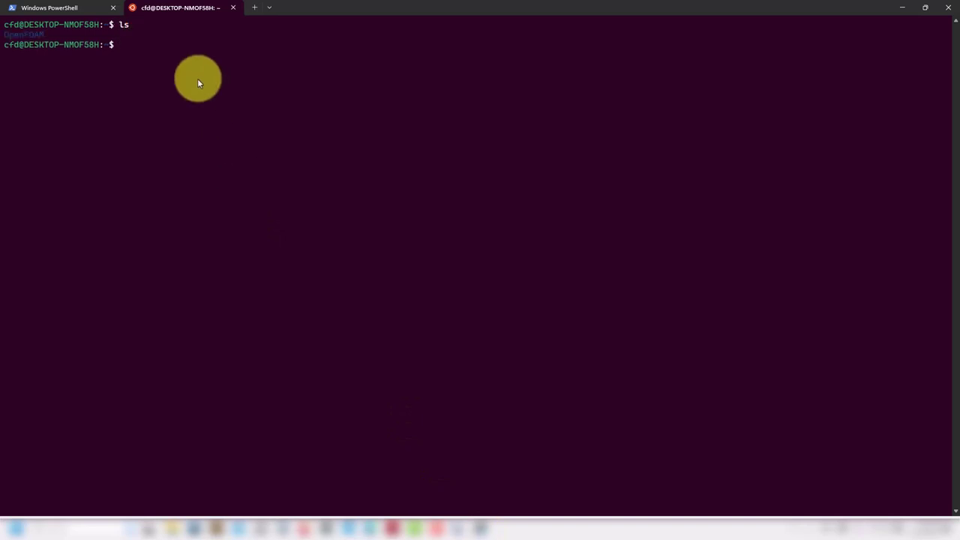
type("cat .bah")
key("BackSpace")
type("s")
key("Tab")
type("r")
key("Tab")
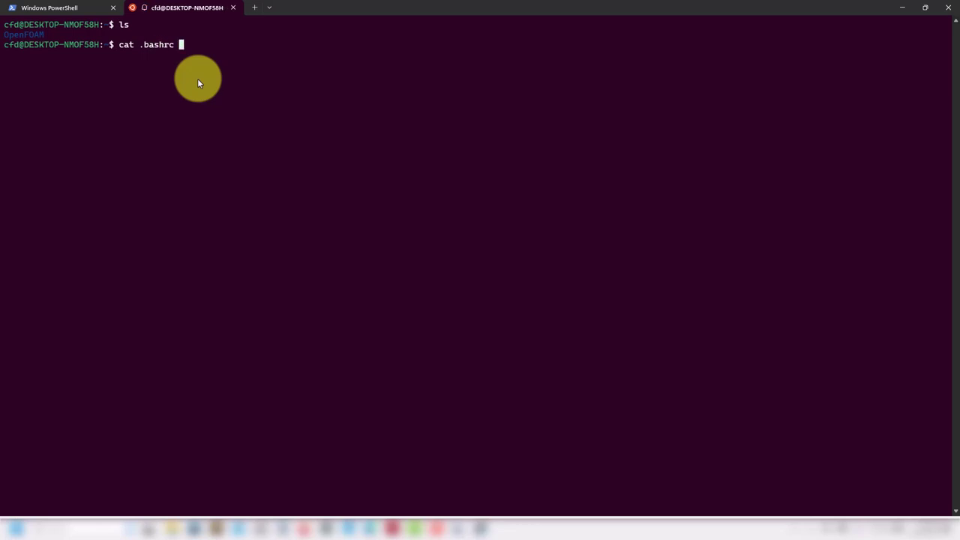
key("Return")
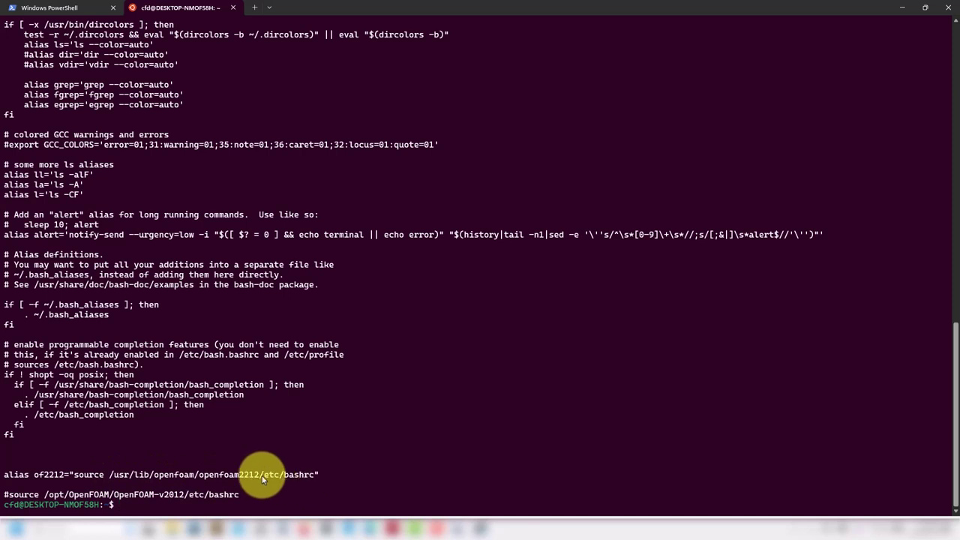
mouse_move(110, 478)
left_mouse_down()
mouse_move(307, 477)
mouse_move(112, 479)
left_mouse_up()
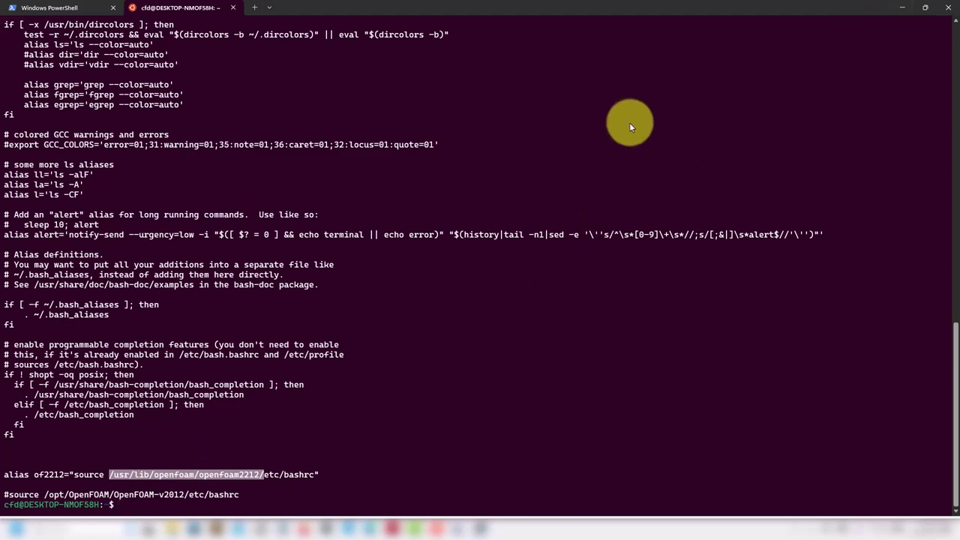
left_click(902, 8)
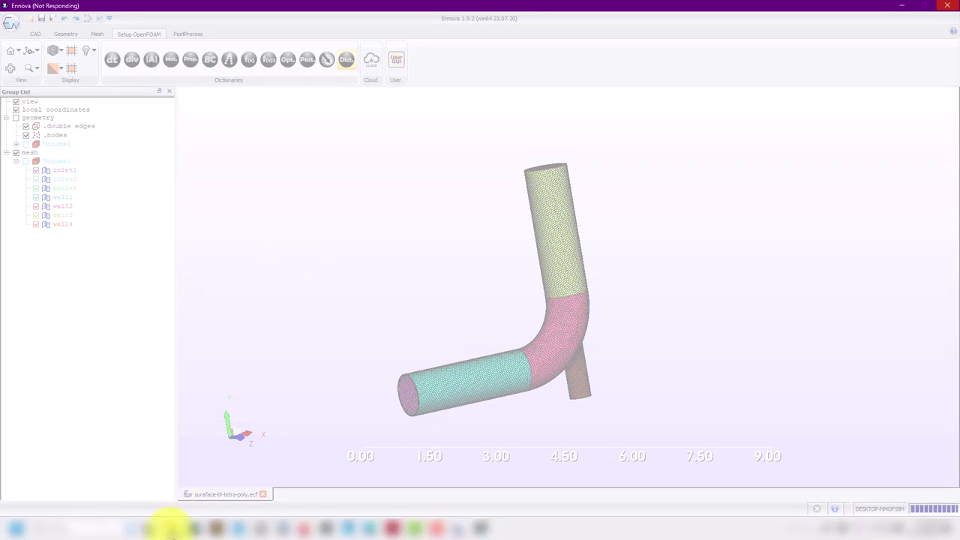
mouse_move(171, 529)
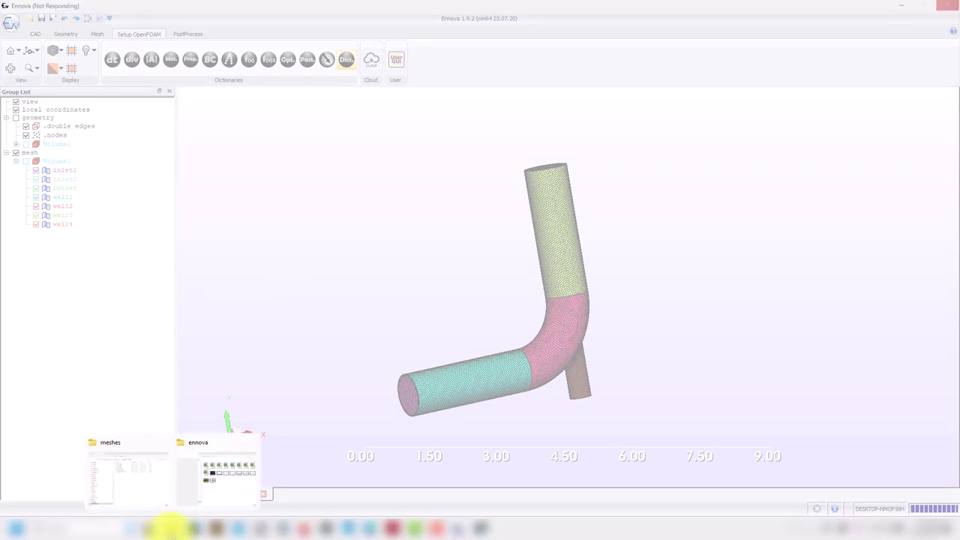
left_click(144, 498)
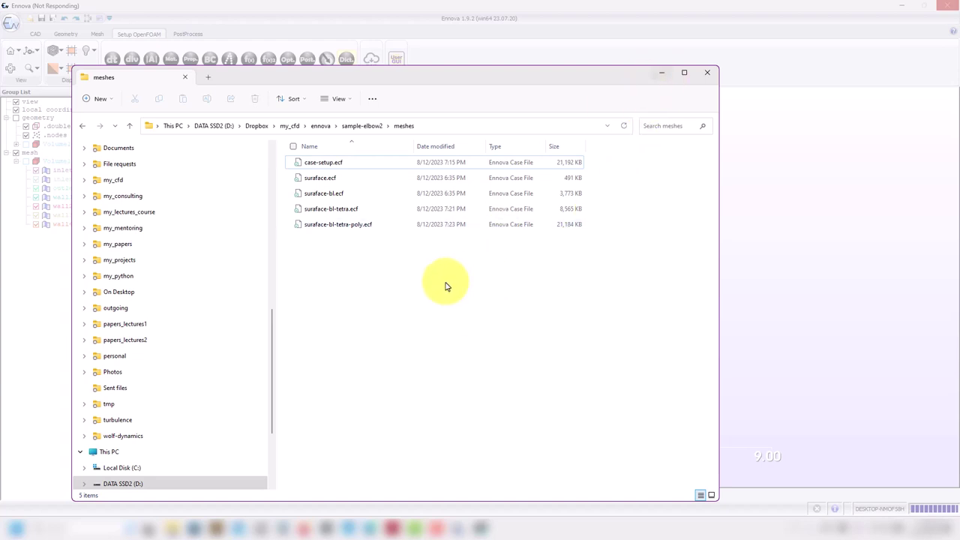
left_click(662, 74)
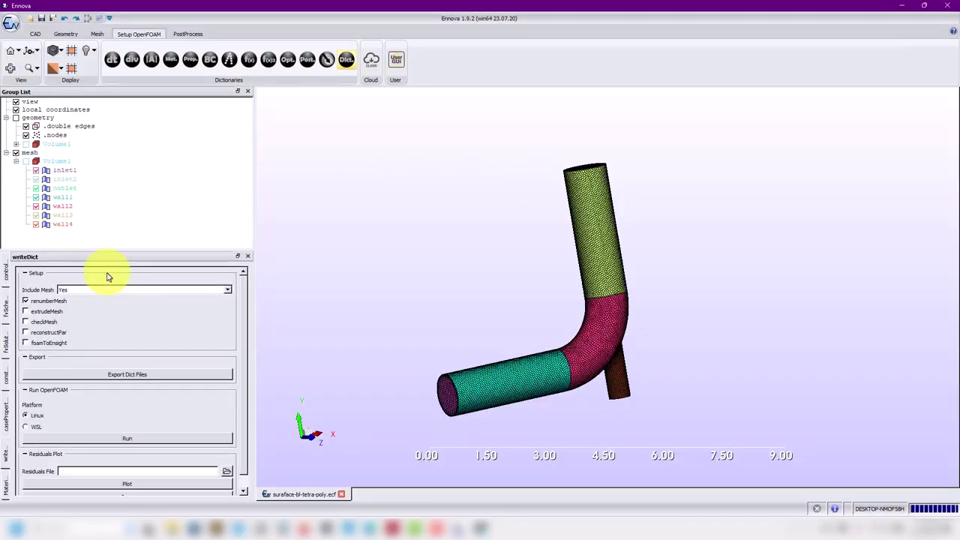
- Set writeDict Include Mesh to Yes and export the dictionary files into a new directory named run1
scroll(250, 316, "down", 1)
scroll(247, 376, "down", 1)
scroll(247, 316, "up", 2)
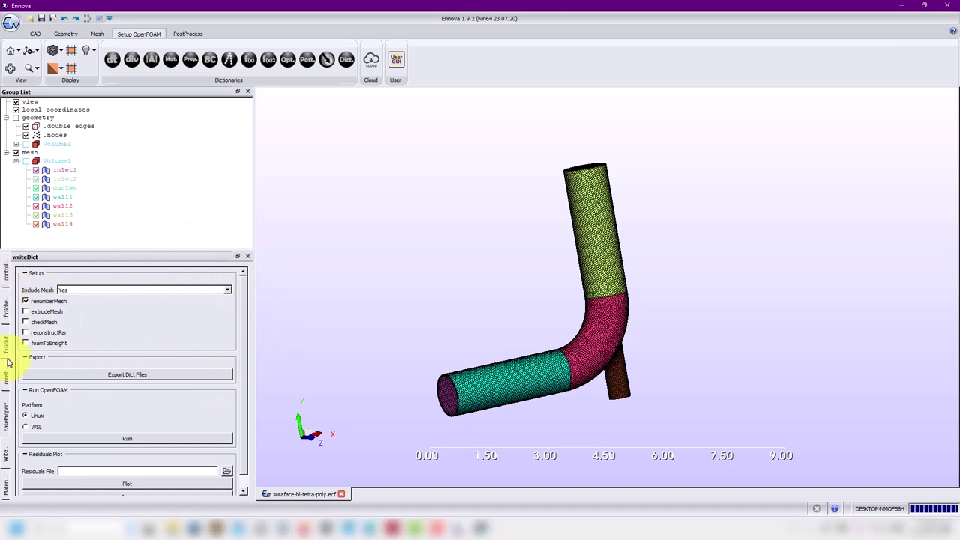
left_click(226, 289)
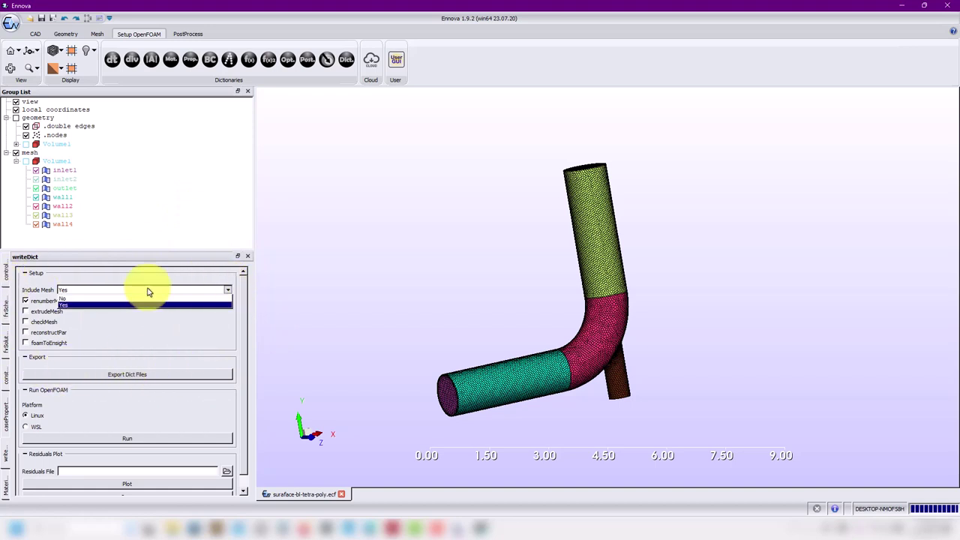
left_click(90, 306)
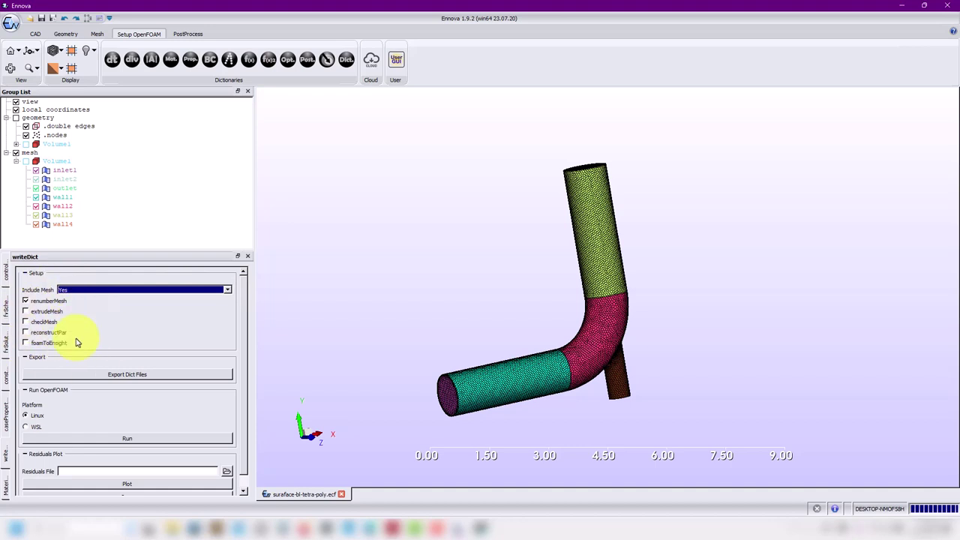
left_click(124, 374)
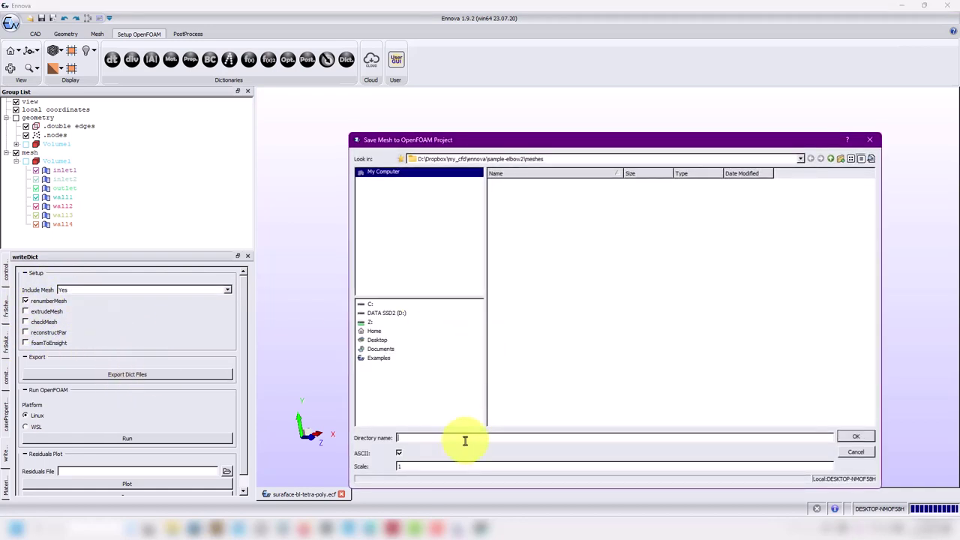
type("run1")
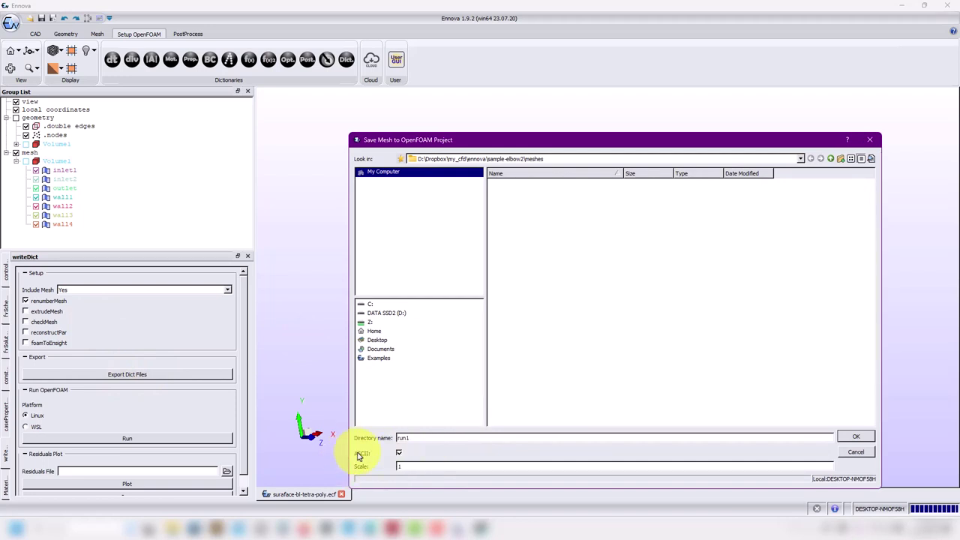
left_click(854, 437)
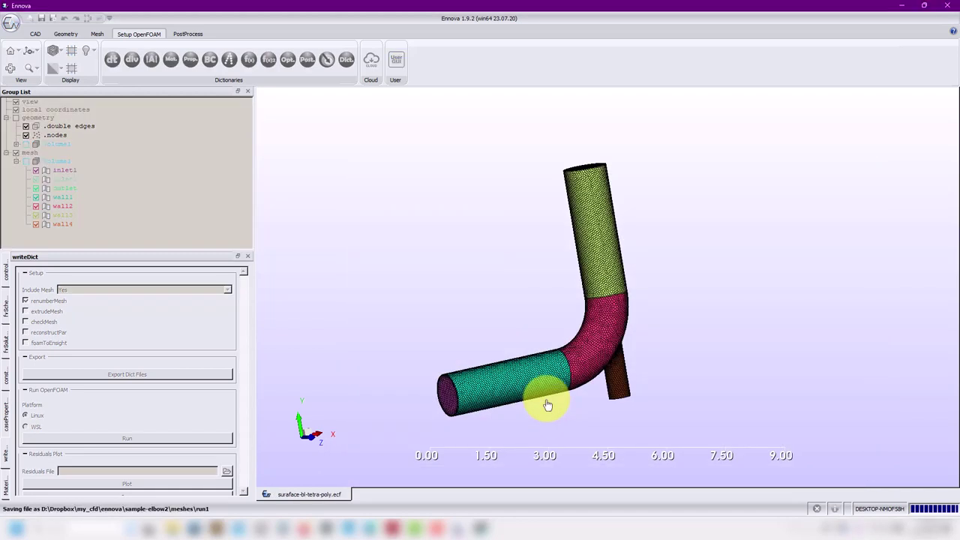
- Open the new run1 case folder in the meshes Explorer window
mouse_move(172, 530)
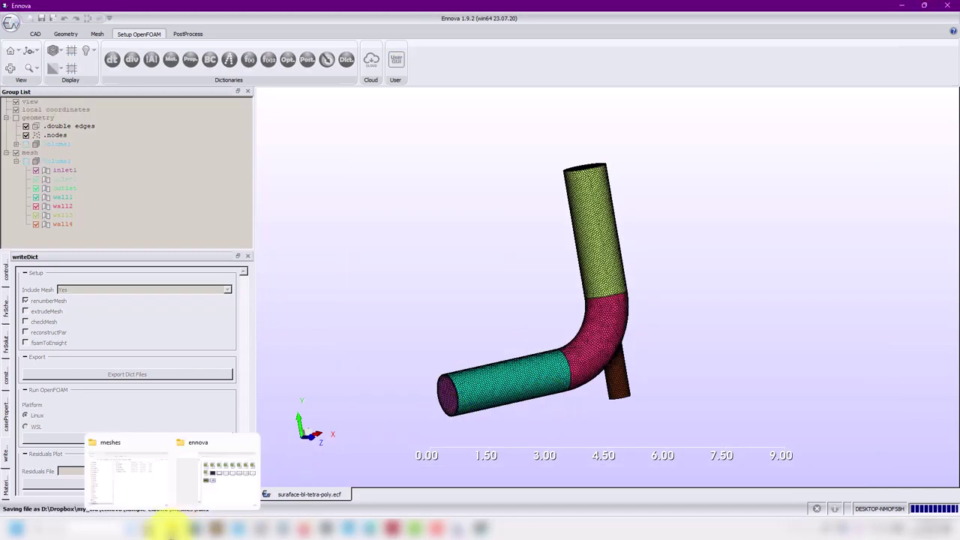
left_click(160, 488)
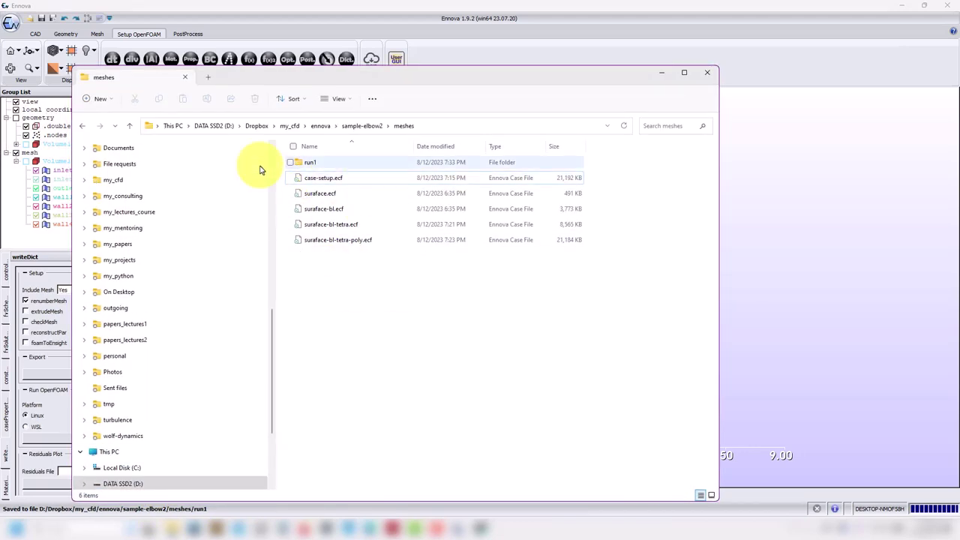
left_click(326, 165)
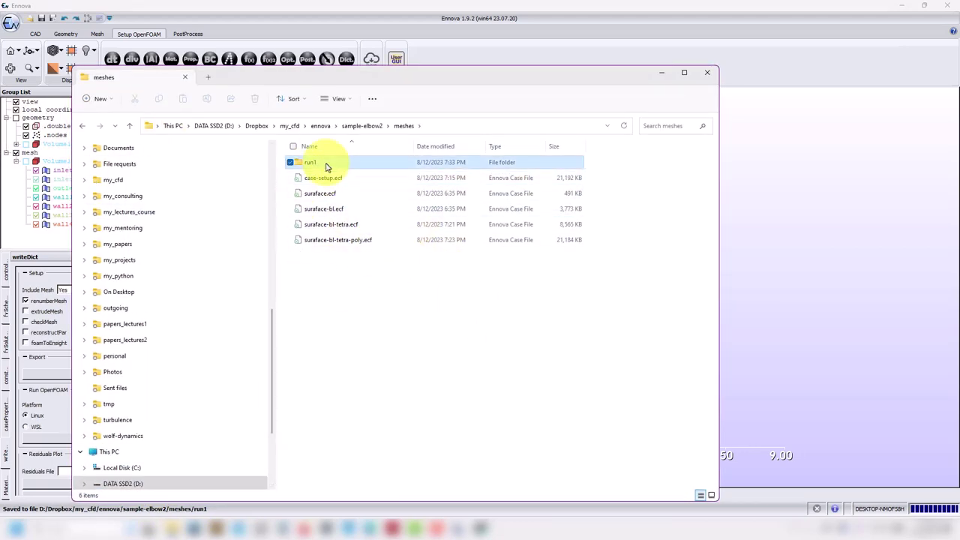
key("Return")
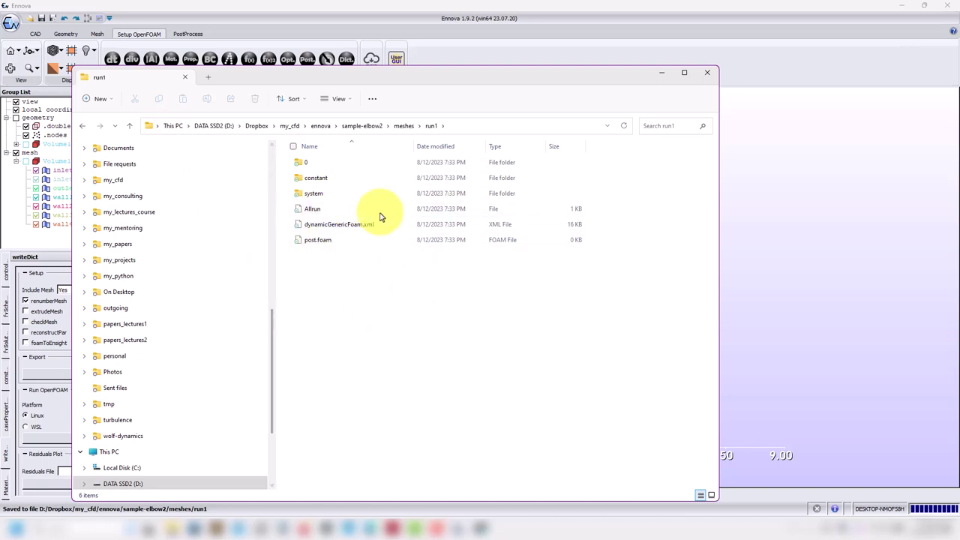
- Inspect the run1 system and 0 folders, then minimize File Explorer
left_click(318, 197)
double_click(317, 197)
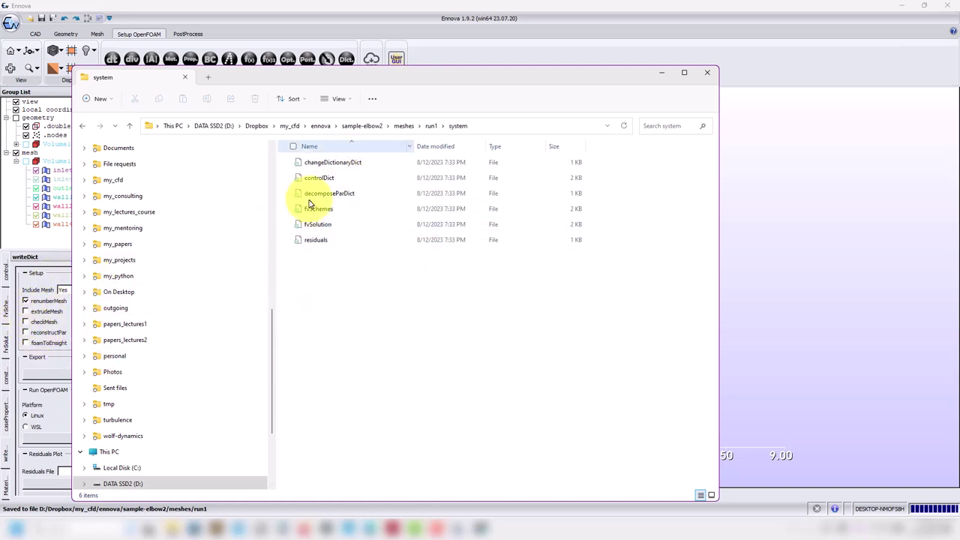
left_click(135, 127)
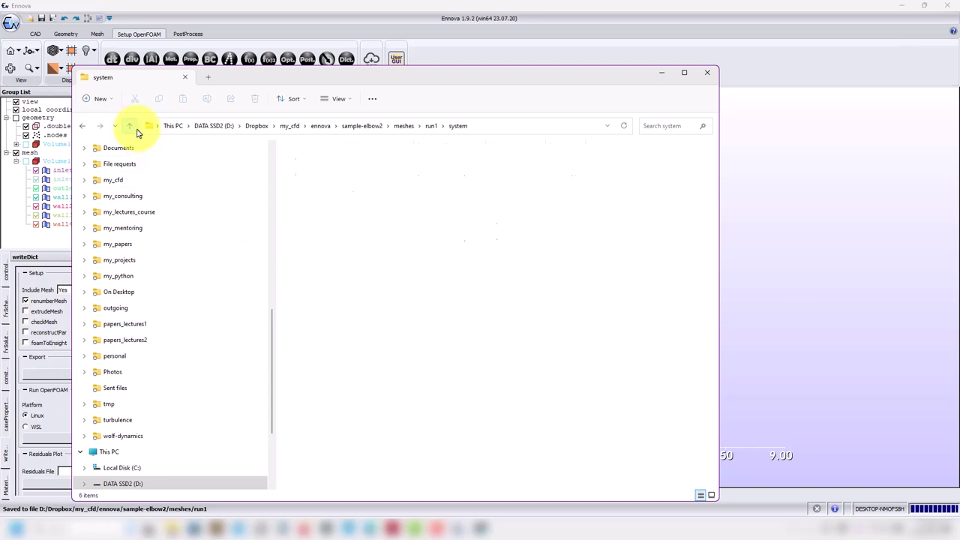
double_click(304, 162)
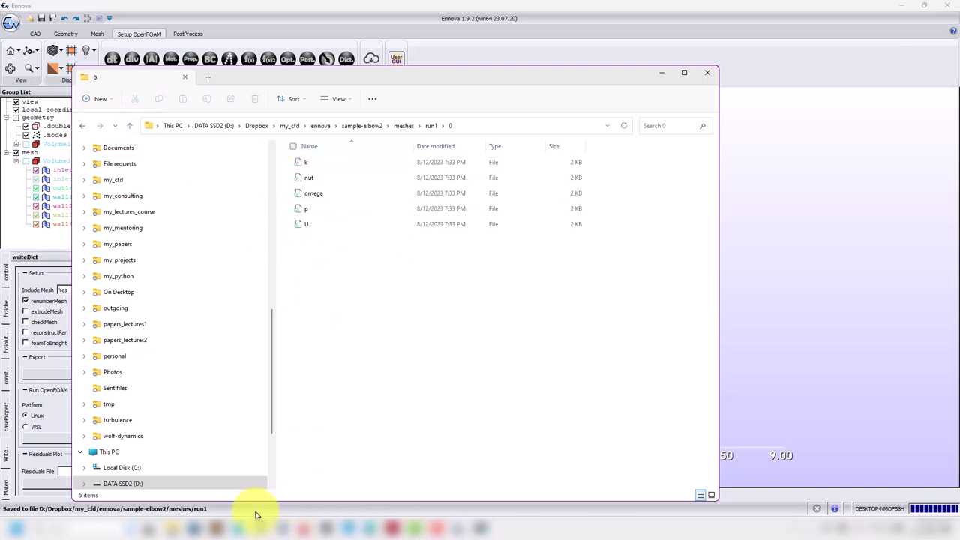
left_click(130, 126)
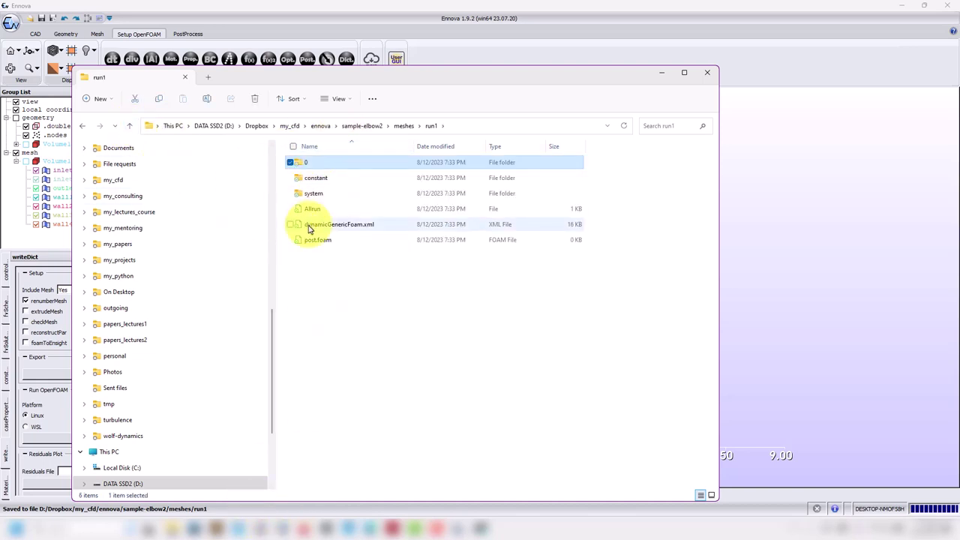
left_click(664, 73)
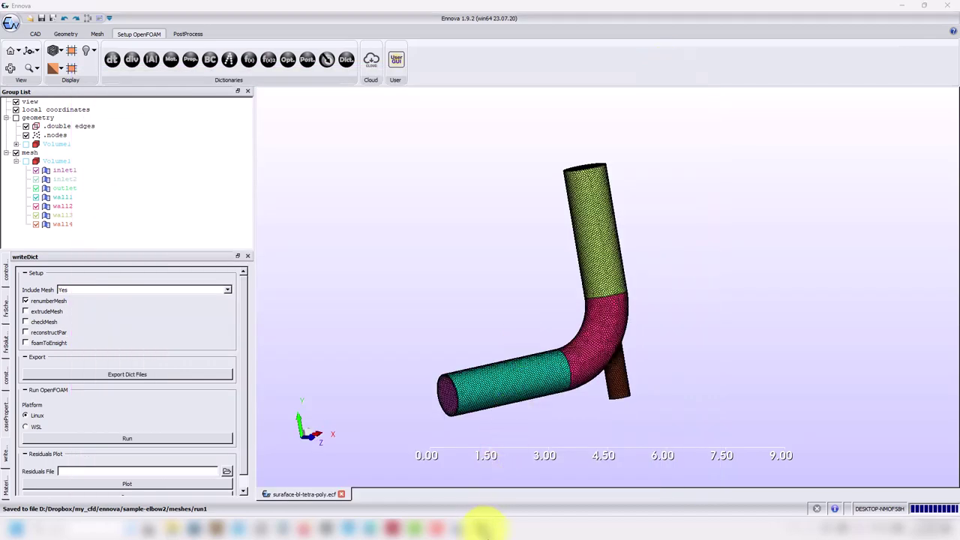
- Minimize the terminal and the run1 File Explorer window, ending with the WSL terminal in front
left_click(484, 529)
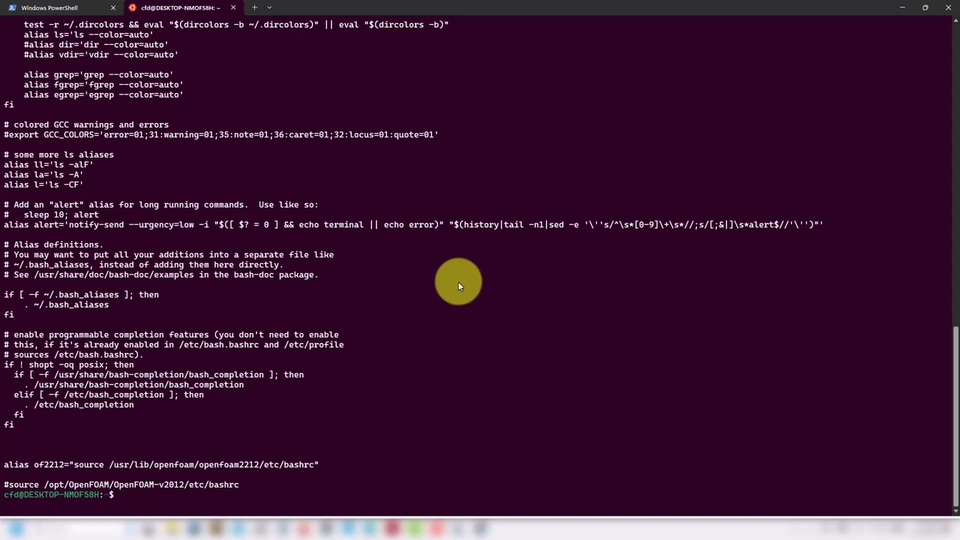
left_click(904, 7)
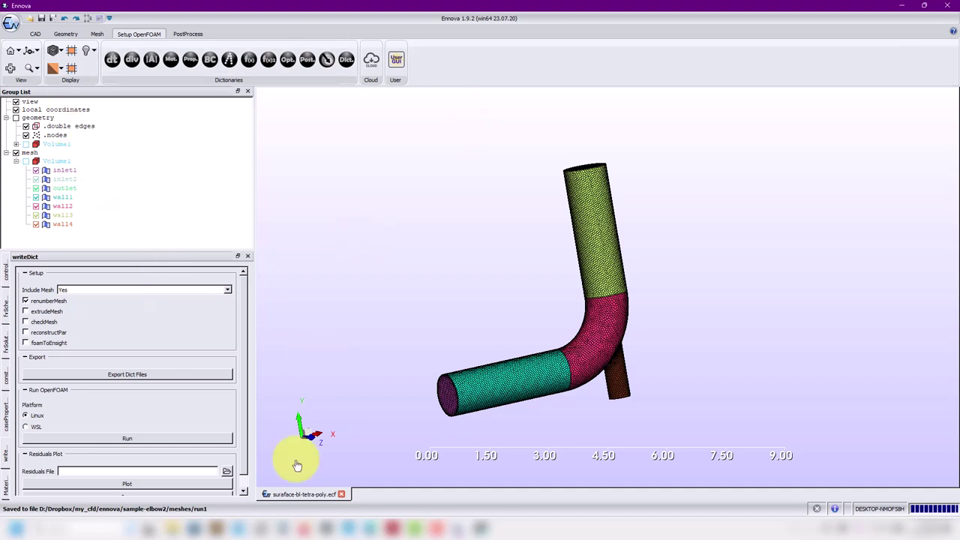
left_click(167, 525)
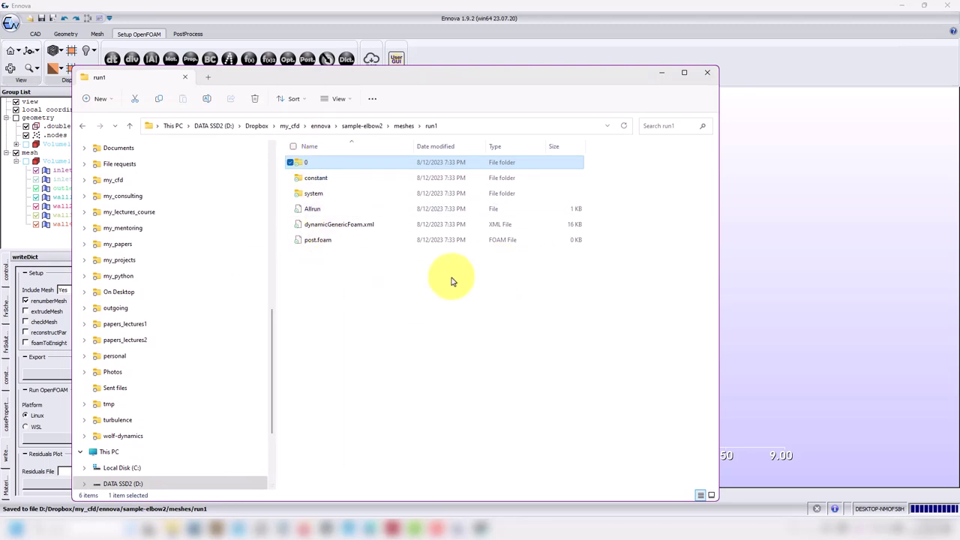
left_click(664, 75)
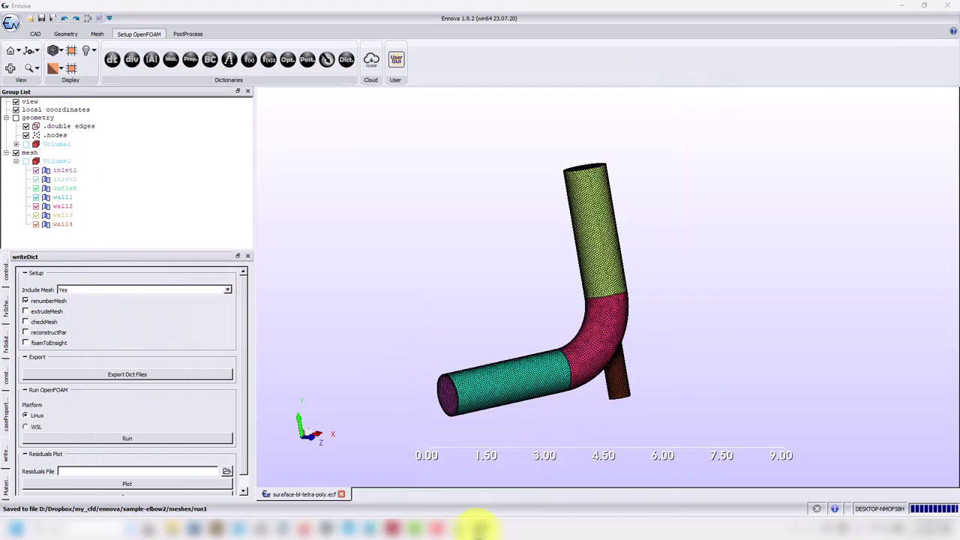
left_click(483, 530)
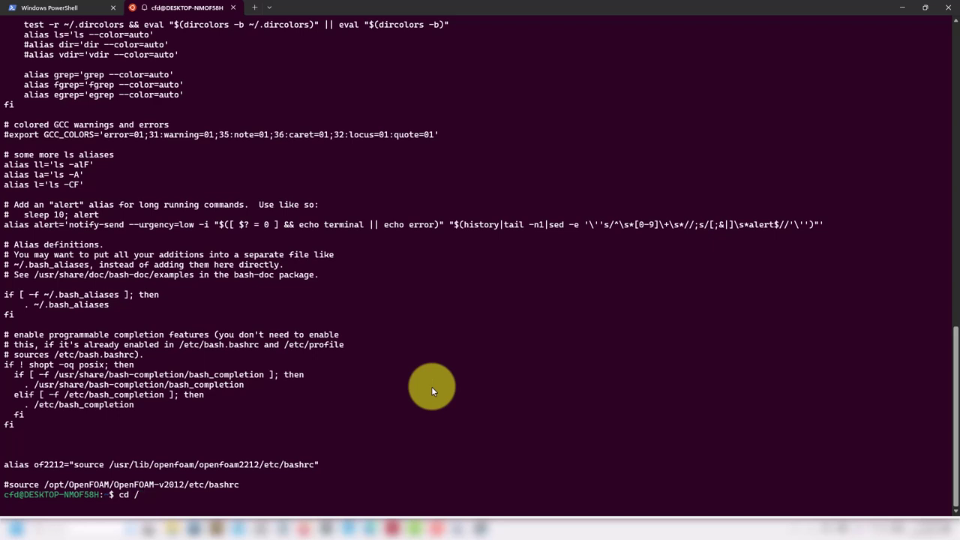
- Change directory to /mnt/d/Dropbox/my_cfd/ennova/sample-elbow2 using Tab completion
type("mnt/d/")
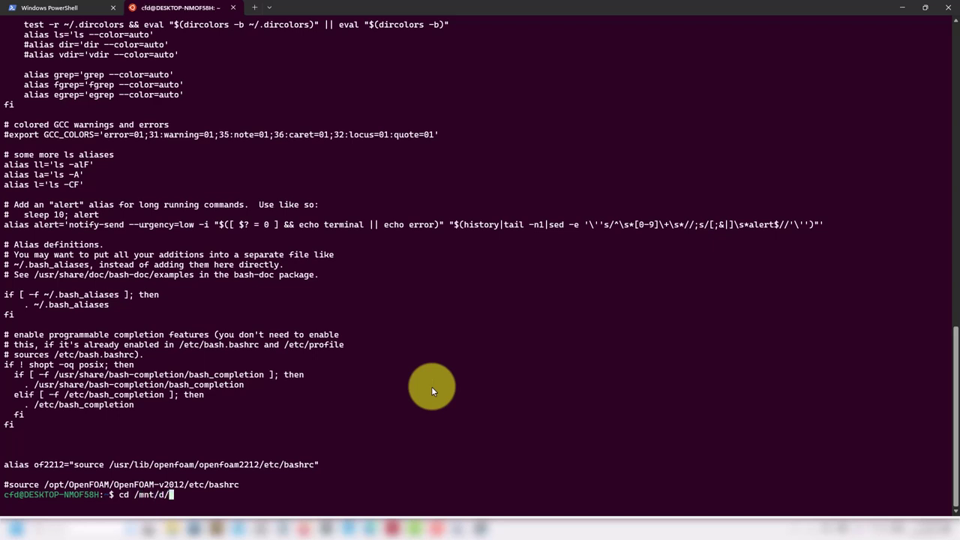
type("D")
key("Tab")
key("Tab")
key("Tab")
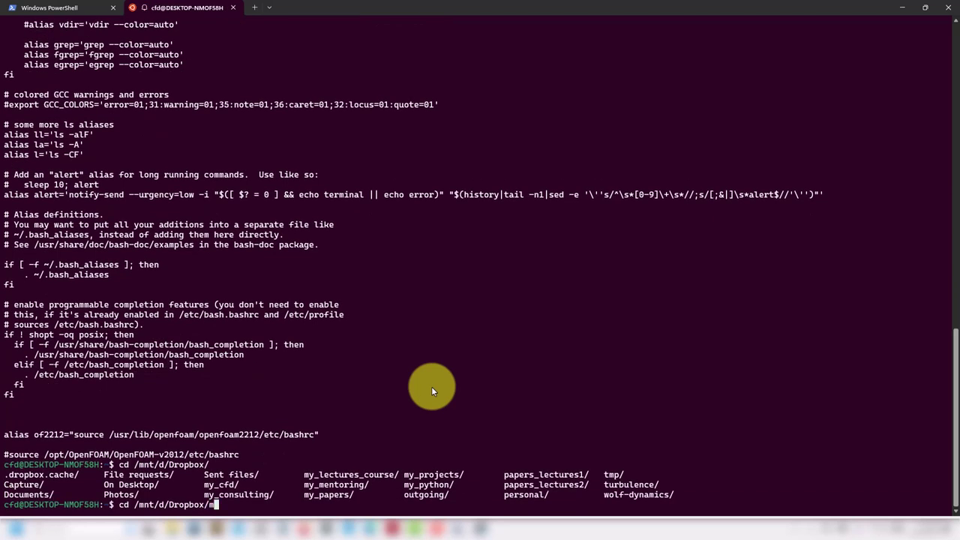
type("my_")
key("Tab")
key("Tab")
type("c")
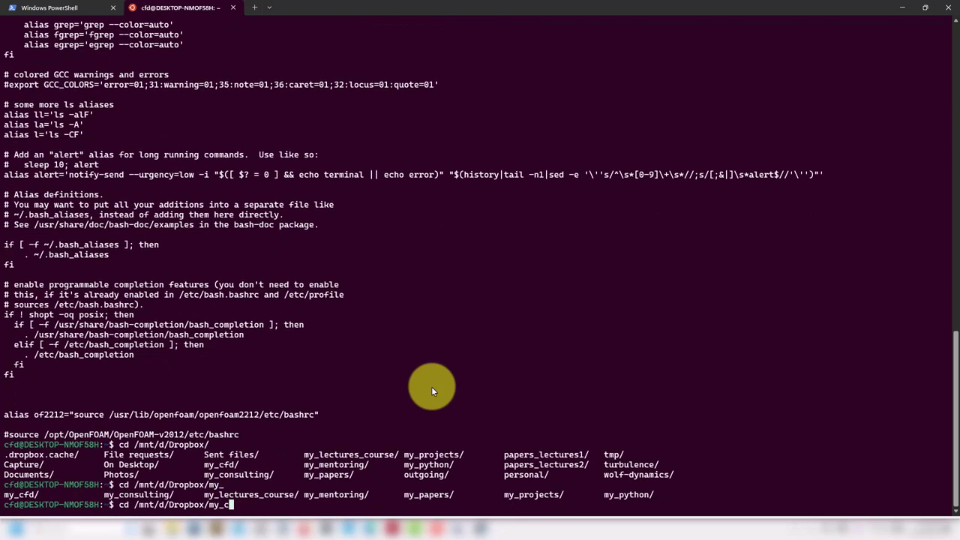
key("Tab")
key("Tab")
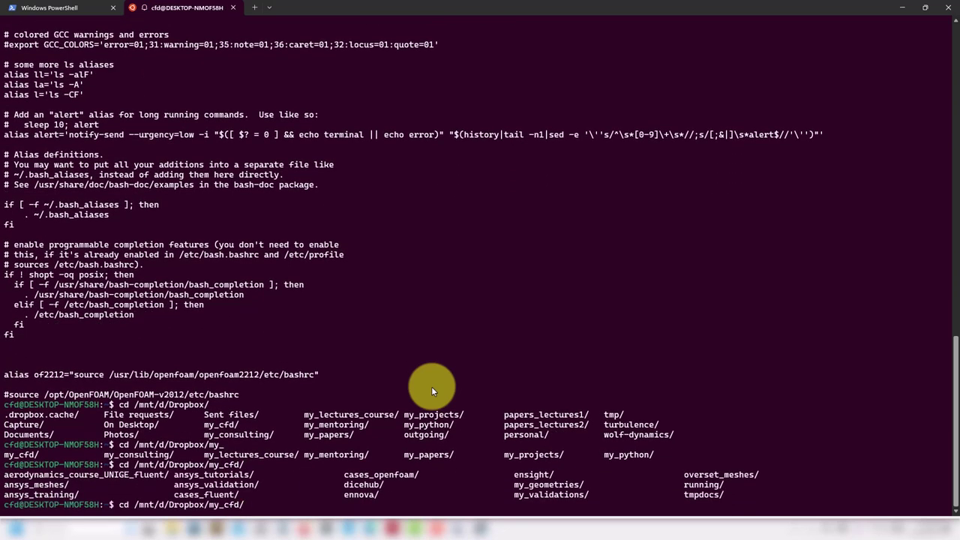
type("en")
key("Tab")
key("Tab")
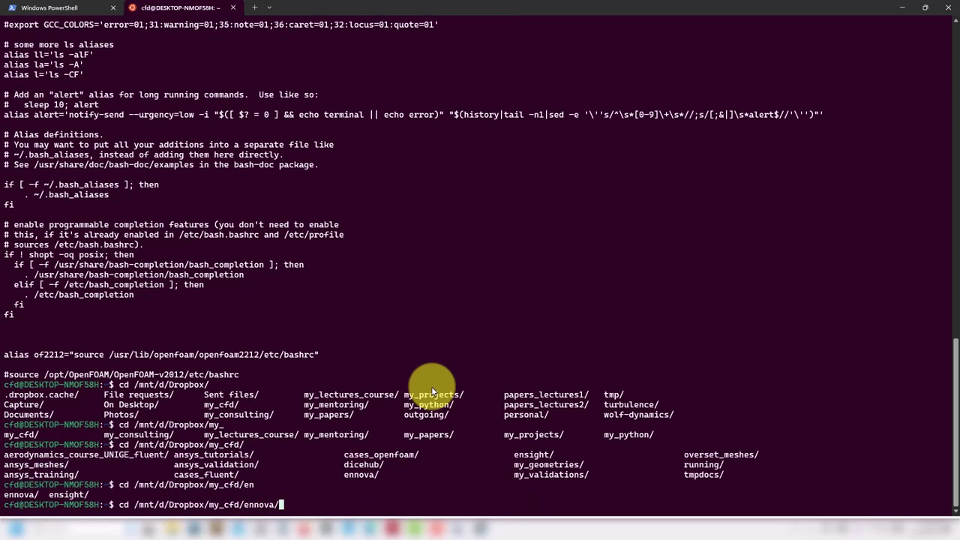
key("Tab")
key("Tab")
key("Tab")
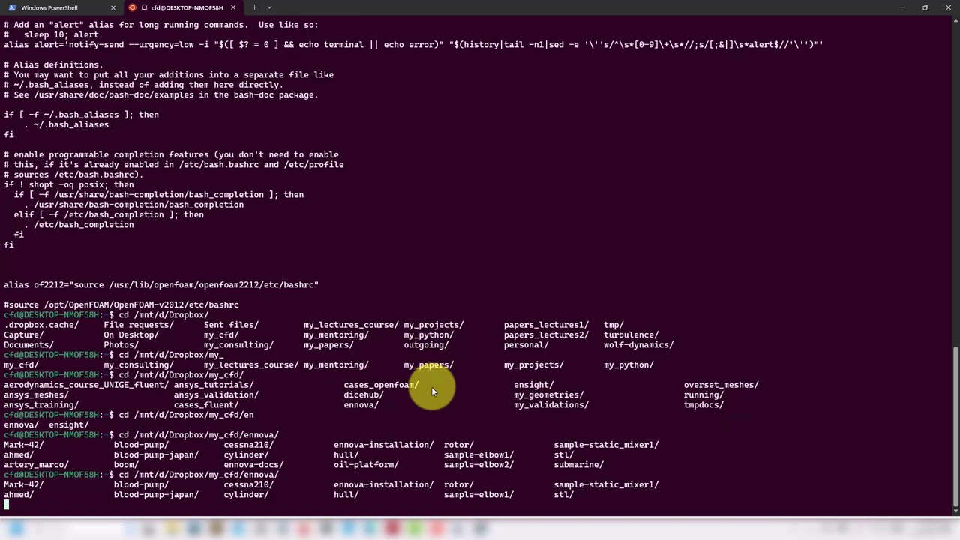
key("Tab")
type("sa")
key("Tab")
type("e")
key("Tab")
type("2")
- List sample-elbow2, then move into meshes/run1 and list its case files
key("Tab")
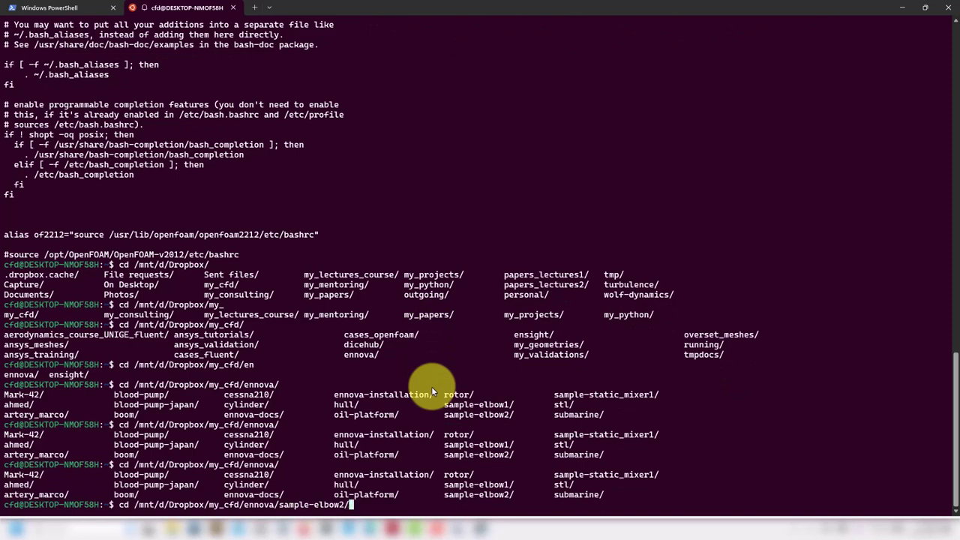
key("Return")
type("ls")
key("Return")
type("cd m")
key("Tab")
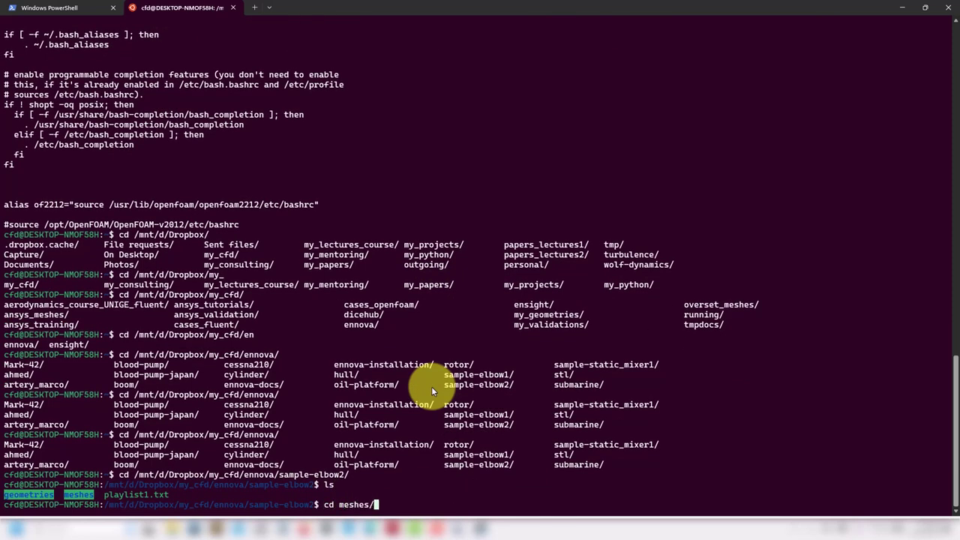
key("Return")
type("ls")
key("Return")
type("cd run1/")
key("Tab")
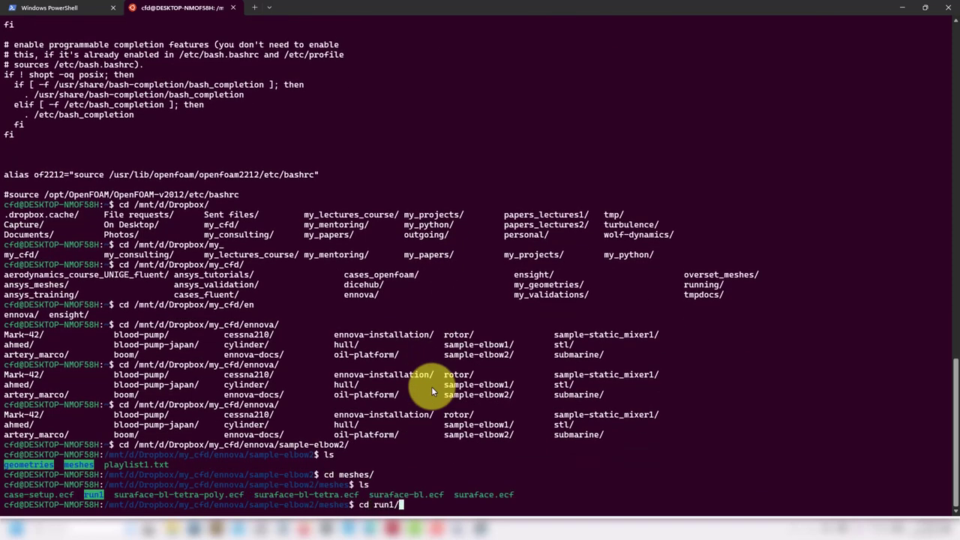
key("Return")
type("ls")
key("Return")
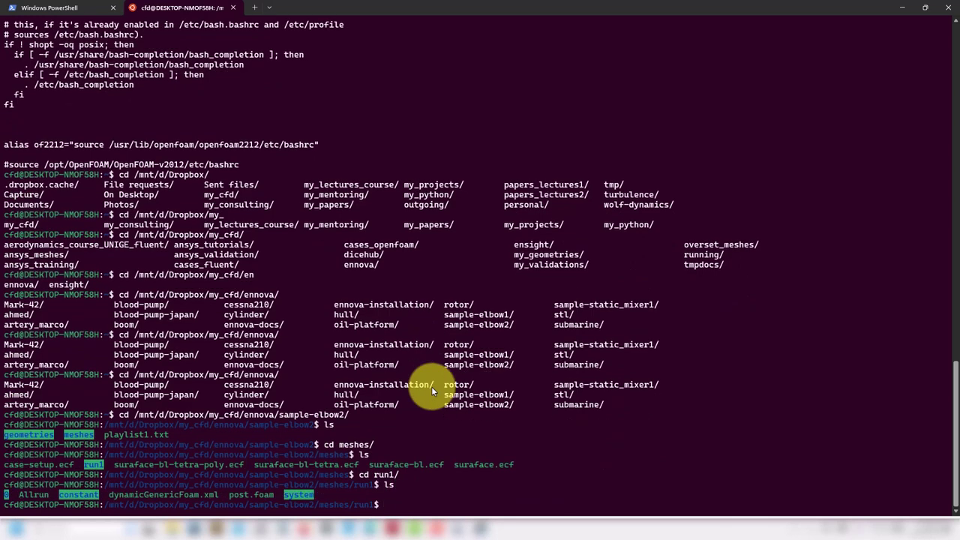
- Confirm the run1 path with pwd, then minimize the terminal back to Ennova
type("pwd")
key("Return")
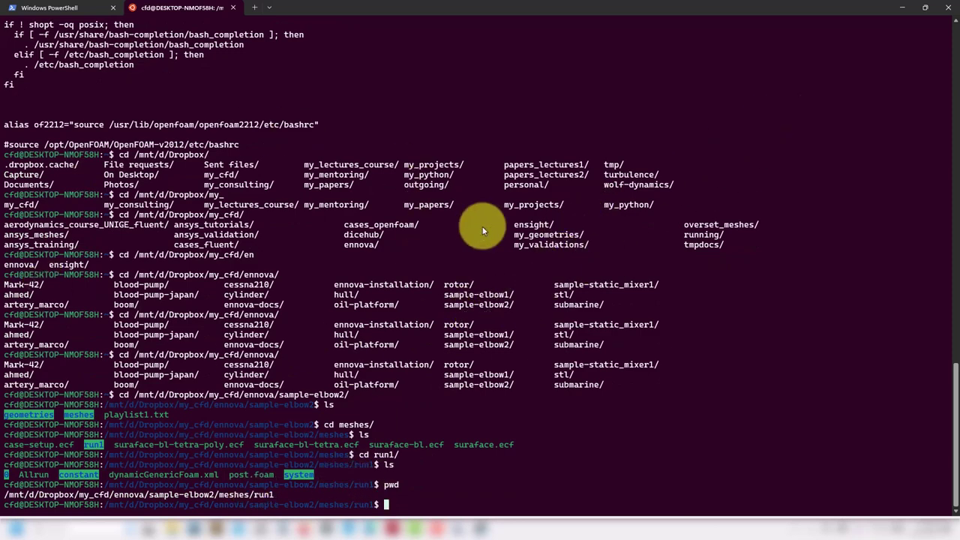
left_click(906, 13)
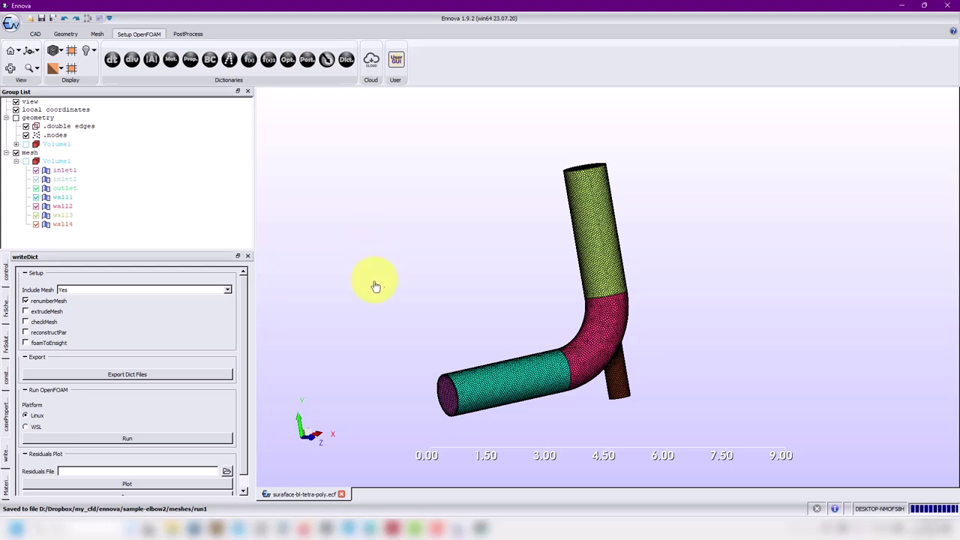
- Set Run OpenFOAM to WSL instead of Linux
scroll(243, 315, "down", 2)
scroll(246, 293, "up", 2)
left_click(35, 428)
- Review the controlDict settings: v2212 simpleFoam, scotch decomposition into 4 subdomains, endTime 1000
left_click(114, 63)
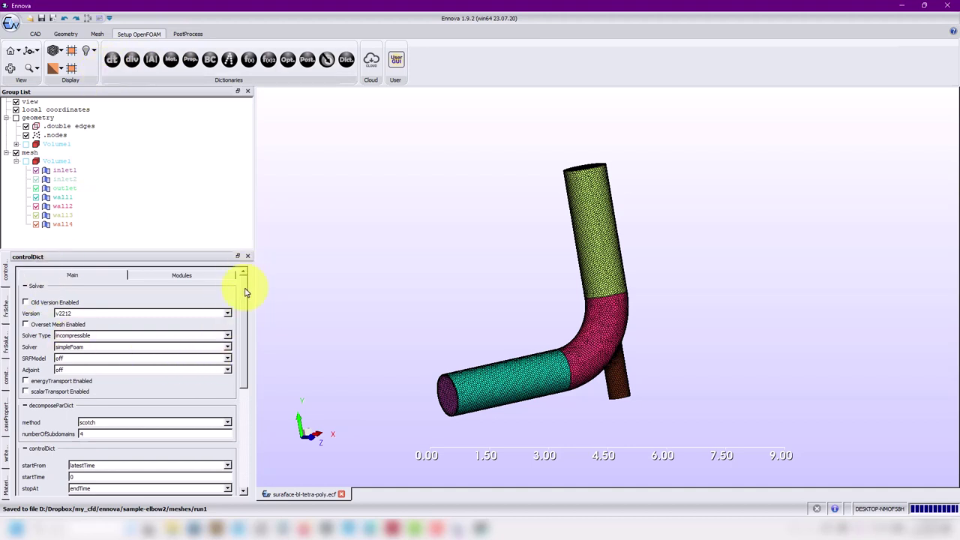
left_click_drag(243, 285, 234, 461)
left_click_drag(243, 427, 233, 469)
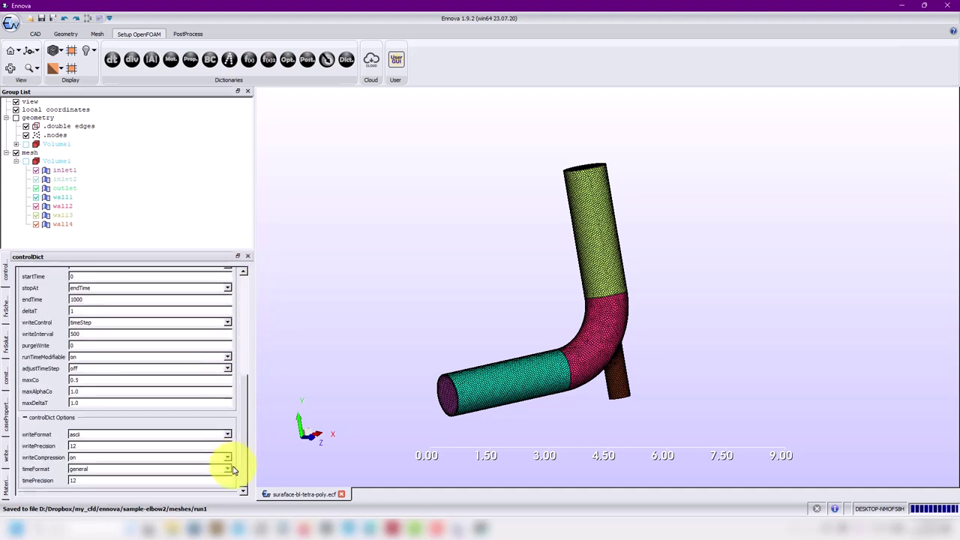
left_click_drag(251, 375, 235, 448)
left_click_drag(240, 397, 247, 263)
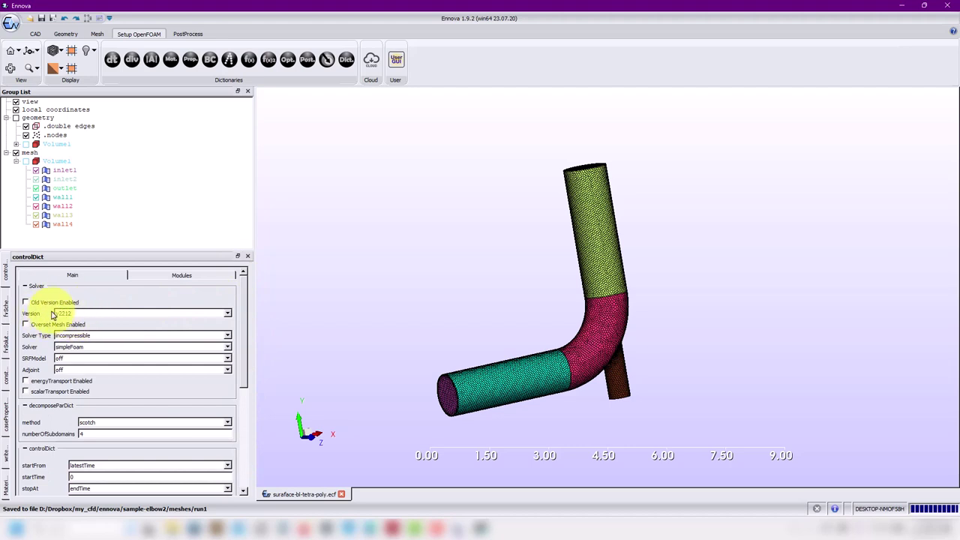
- Show the Modules table and inspect the v2212 FOAM_INST_DIR entry, then switch to the WSL terminal
left_click(181, 276)
left_click(142, 328)
left_click(141, 329)
mouse_move(142, 329)
left_mouse_down()
mouse_move(53, 331)
mouse_move(145, 342)
left_mouse_up()
key("Return")
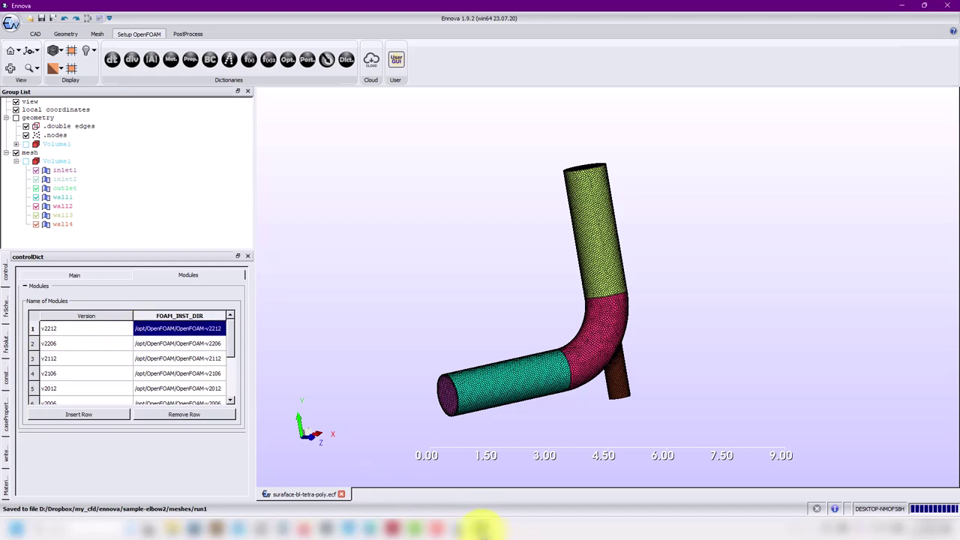
left_click(482, 528)
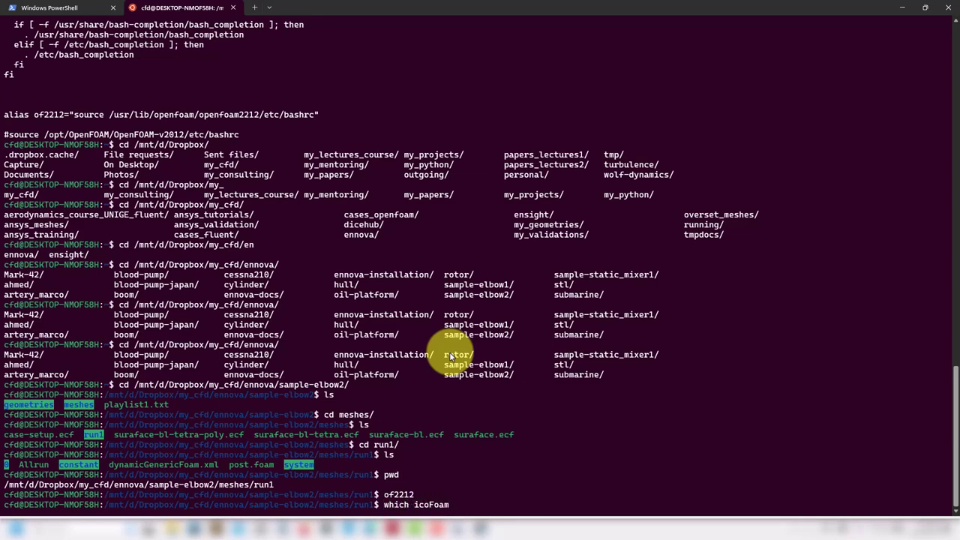
- Run which icoFoam and copy the /usr/lib/openfoam/openfoam2212 install path from the output
type("am")
key("Return")
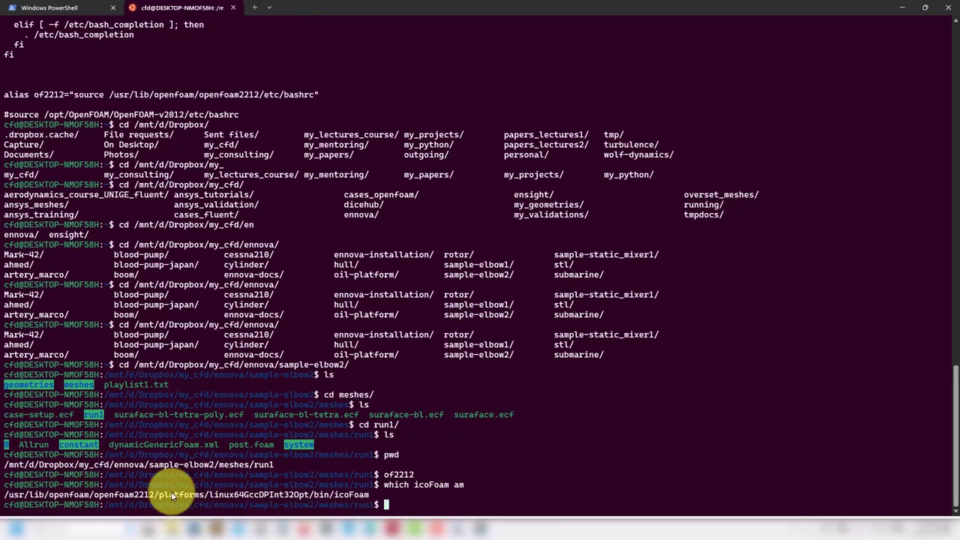
left_click_drag(154, 495, 9, 498)
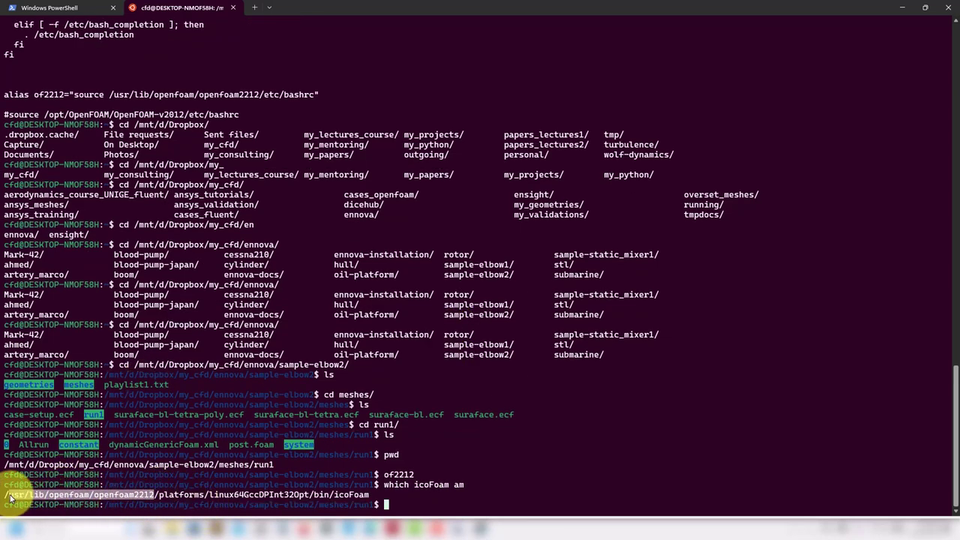
left_click(902, 7)
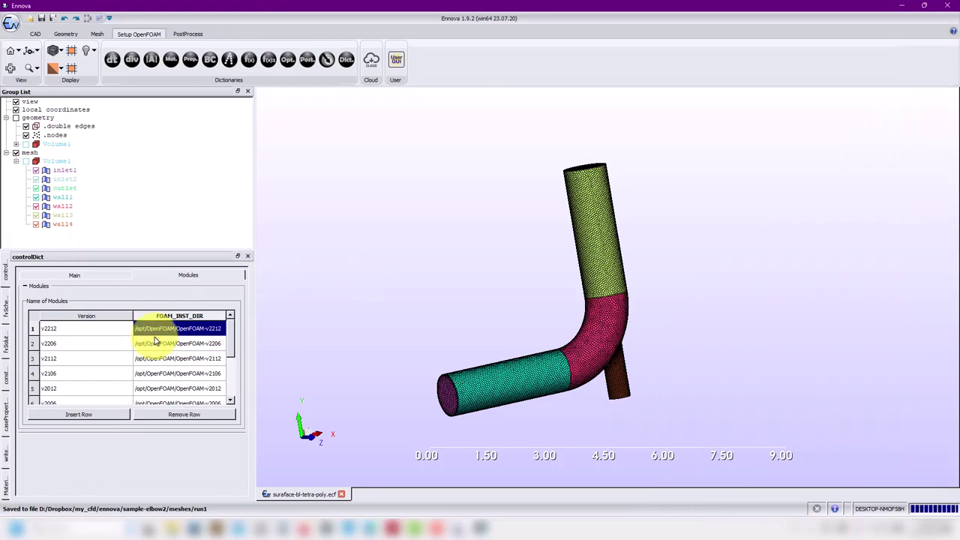
- Open Ennova's v2212 install directory cell for editing and copy the install path from the terminal again
double_click(168, 333)
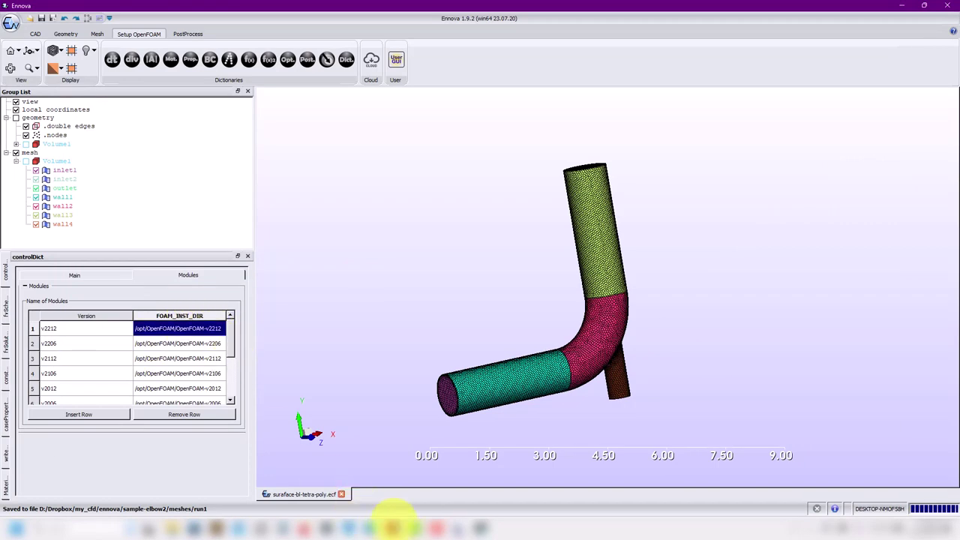
left_click(487, 530)
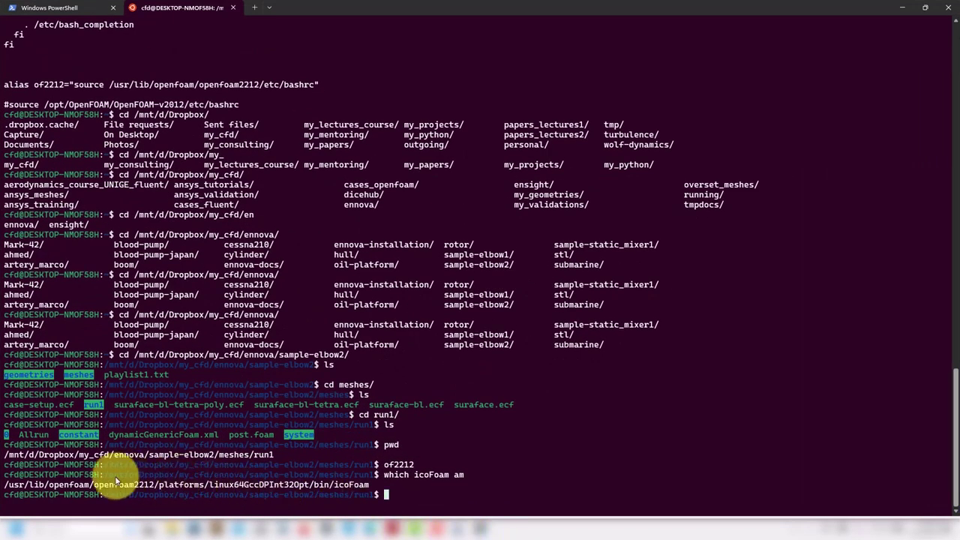
left_click_drag(158, 486, 46, 488)
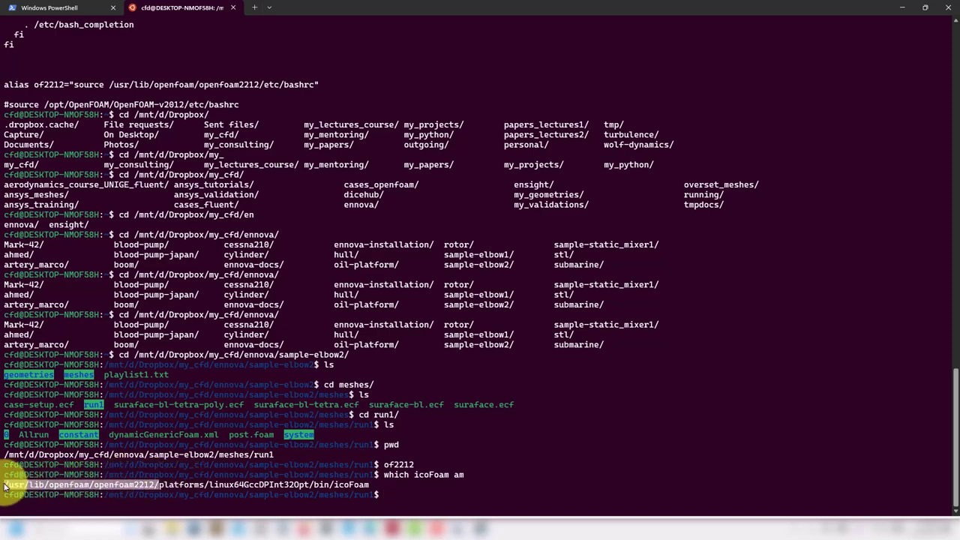
left_click(15, 498)
left_click(894, 8)
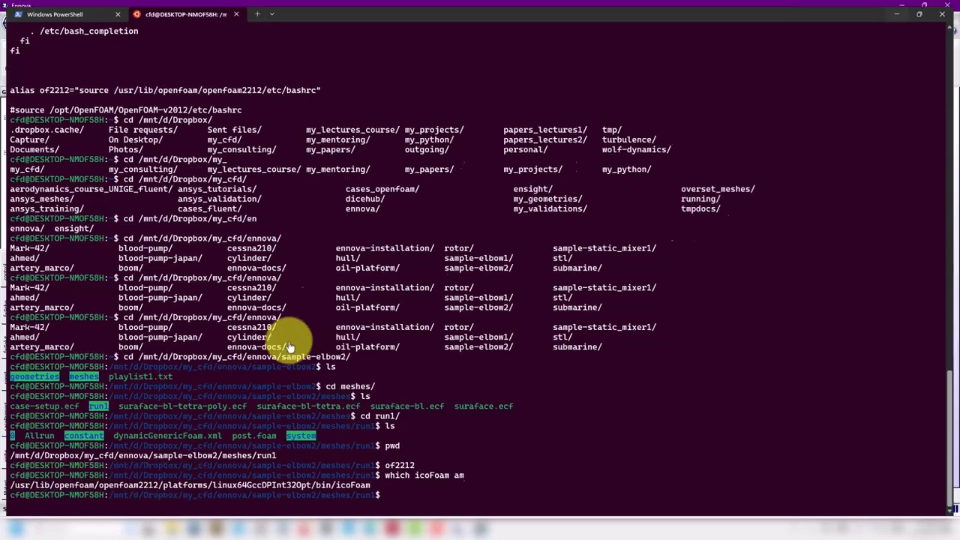
- Save the edited v2212 install path, then set controlDict endTime to 200 and writeInterval to 20
double_click(178, 335)
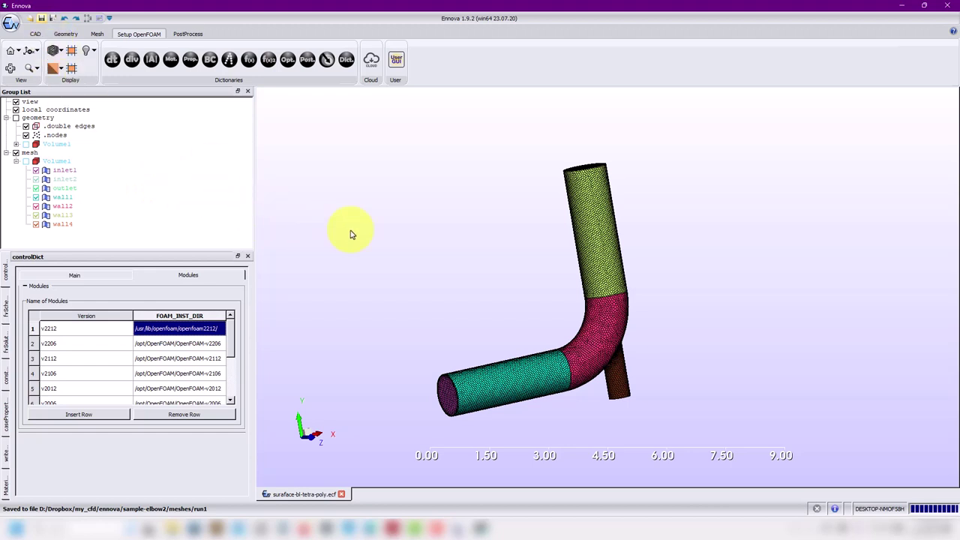
key("ctrl+s")
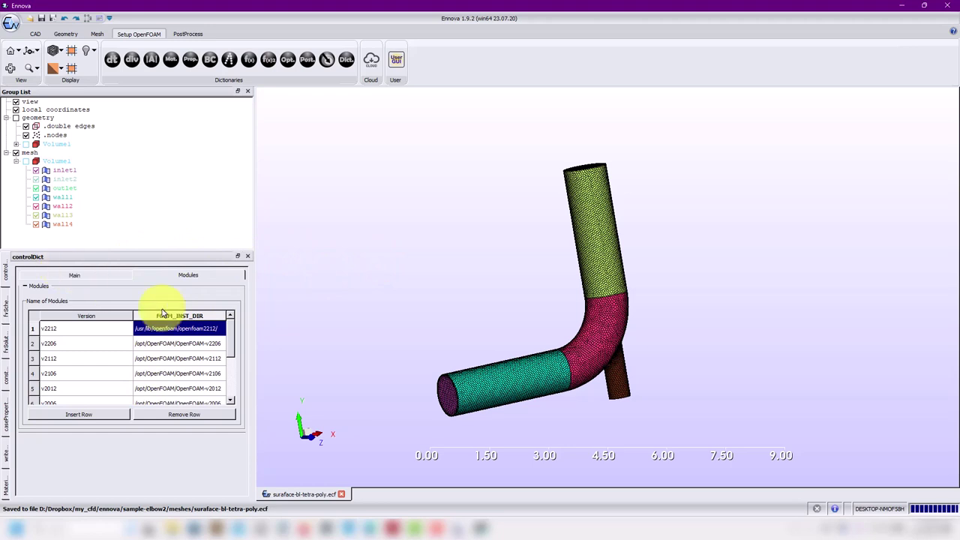
left_click(75, 276)
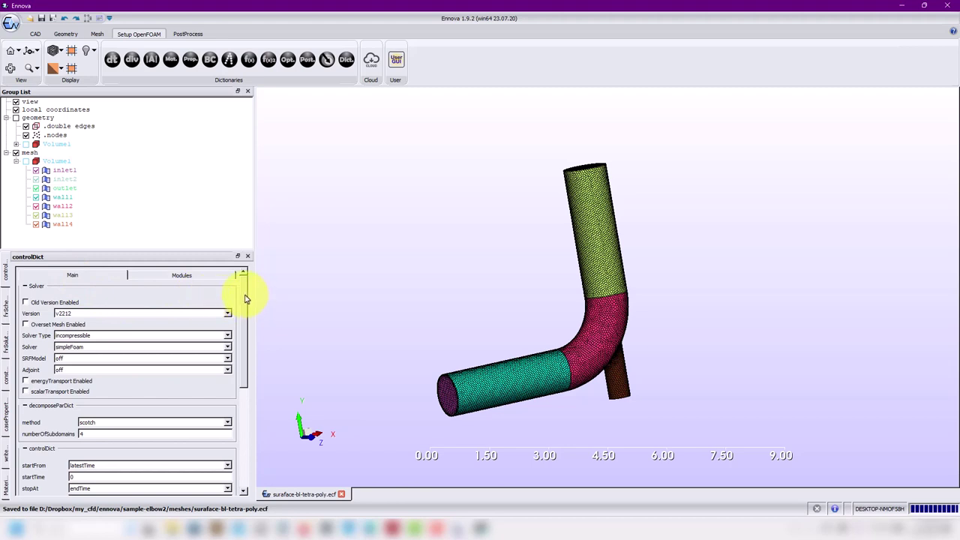
left_click_drag(245, 298, 241, 310)
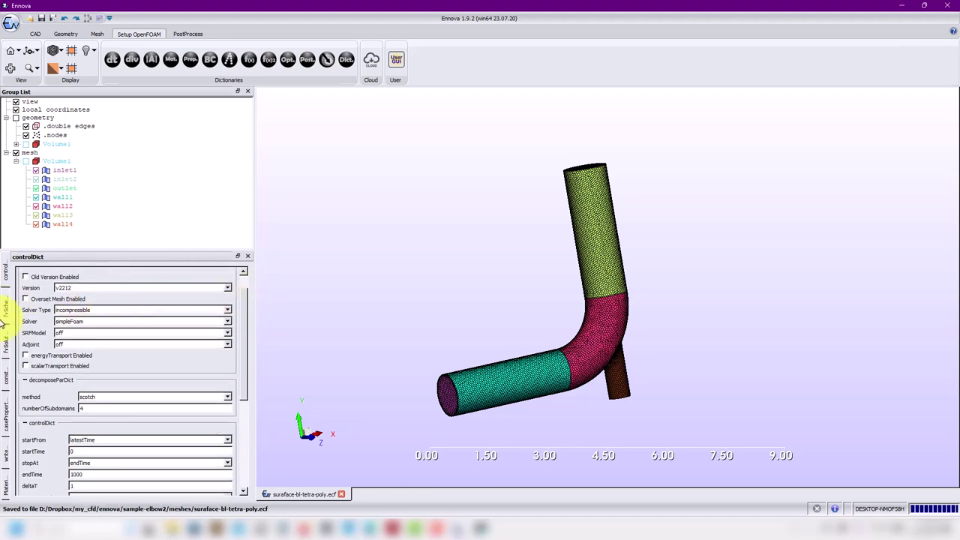
scroll(242, 399, "down", 3)
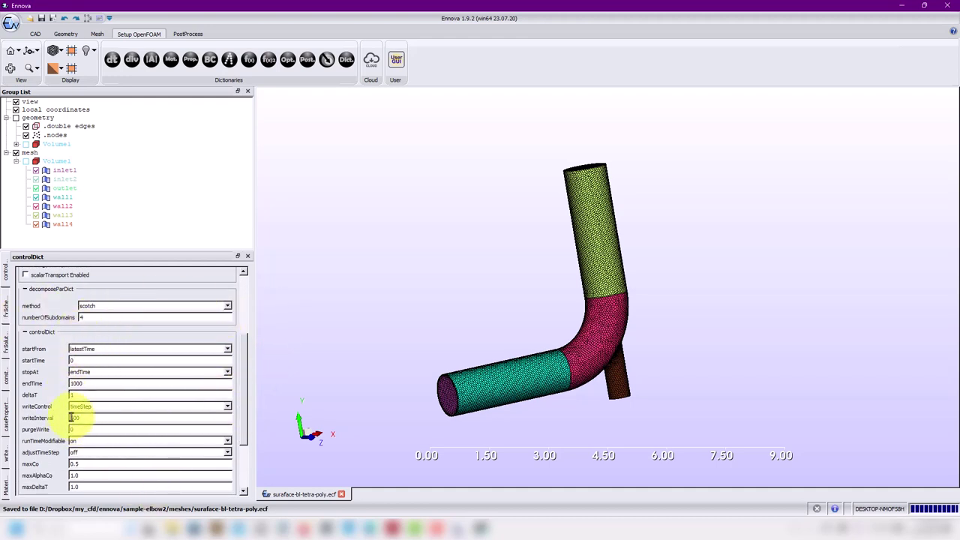
double_click(77, 418)
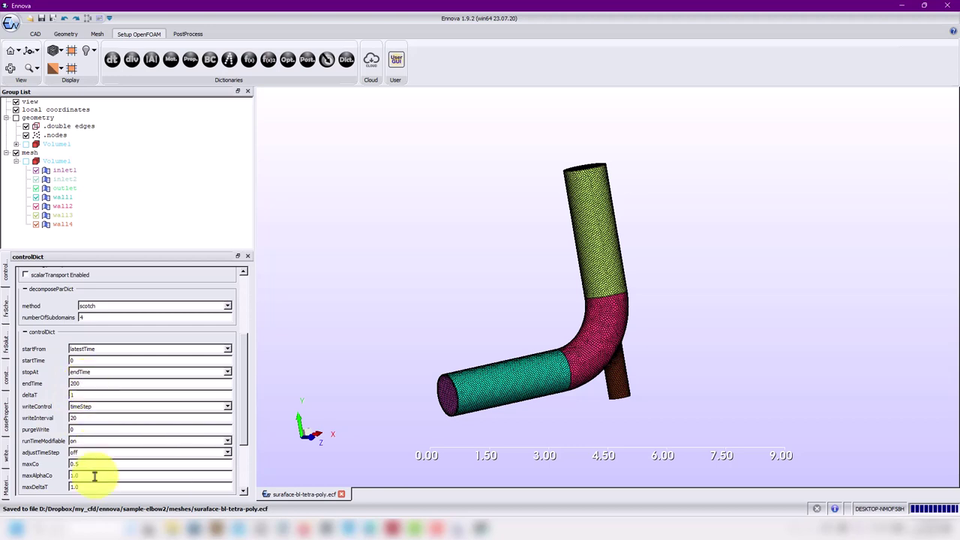
scroll(246, 415, "up", 5)
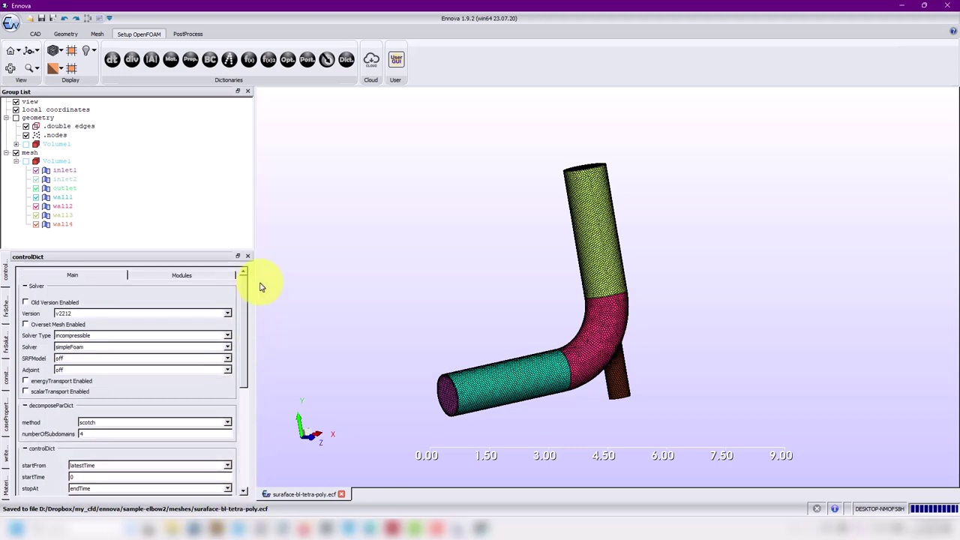
- Review the fvSchemes discretisation settings, checking the p gradient limiter choices without changing them
left_click(128, 64)
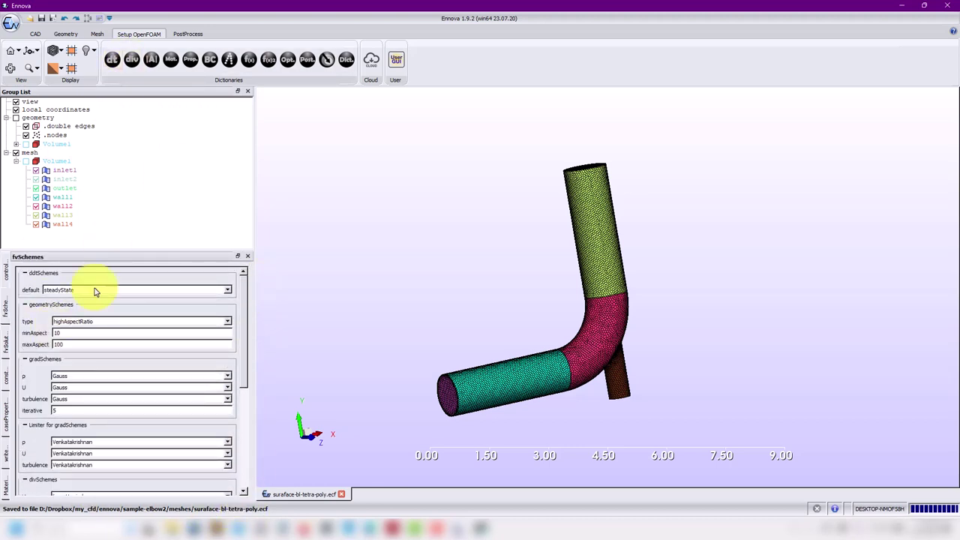
scroll(245, 420, "down", 5)
scroll(244, 439, "down", 3)
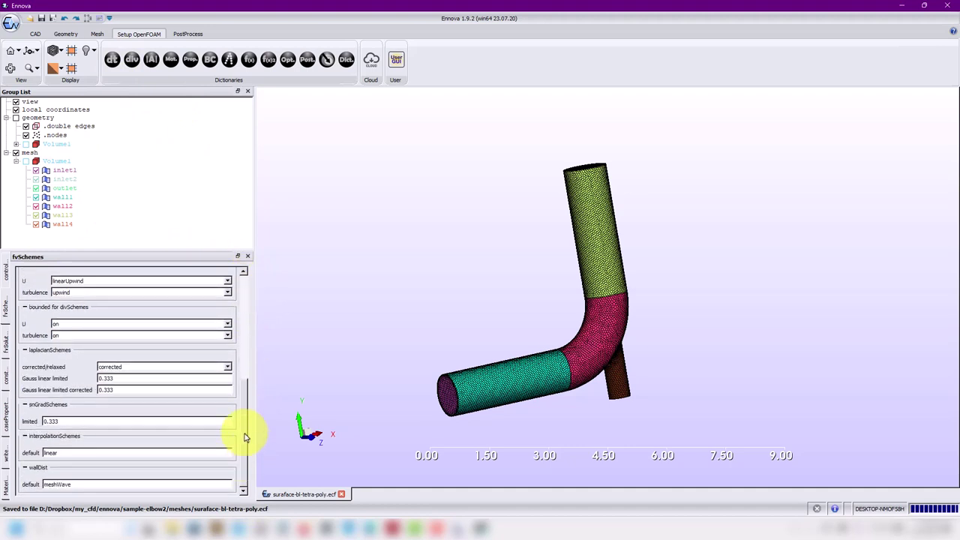
scroll(241, 376, "up", 6)
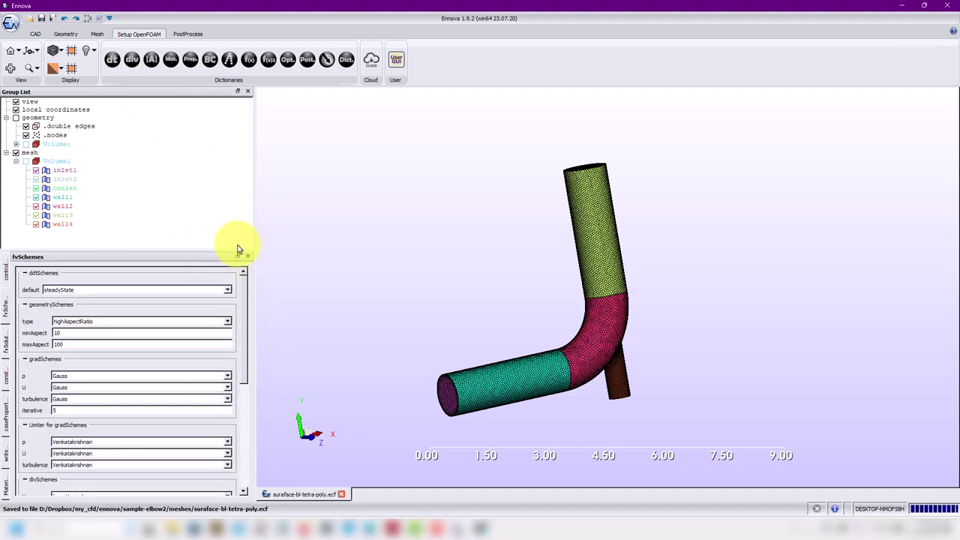
scroll(225, 390, "down", 5)
scroll(240, 322, "up", 6)
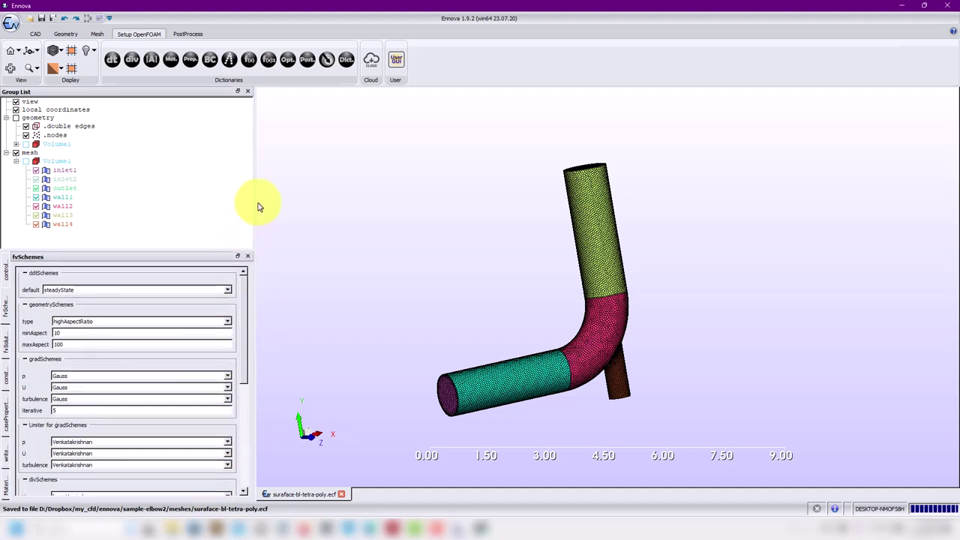
scroll(242, 450, "down", 5)
scroll(242, 450, "up", 4)
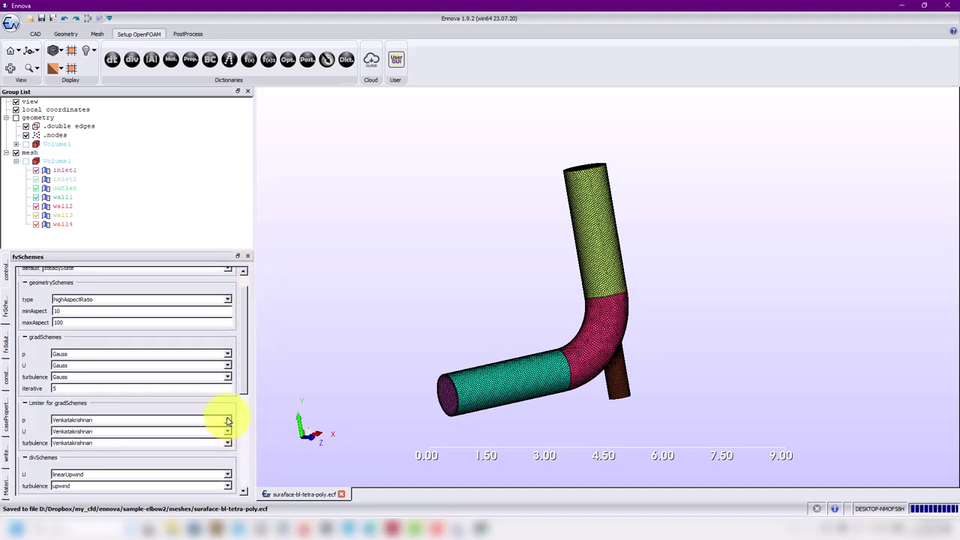
left_click(228, 421)
left_click(160, 244)
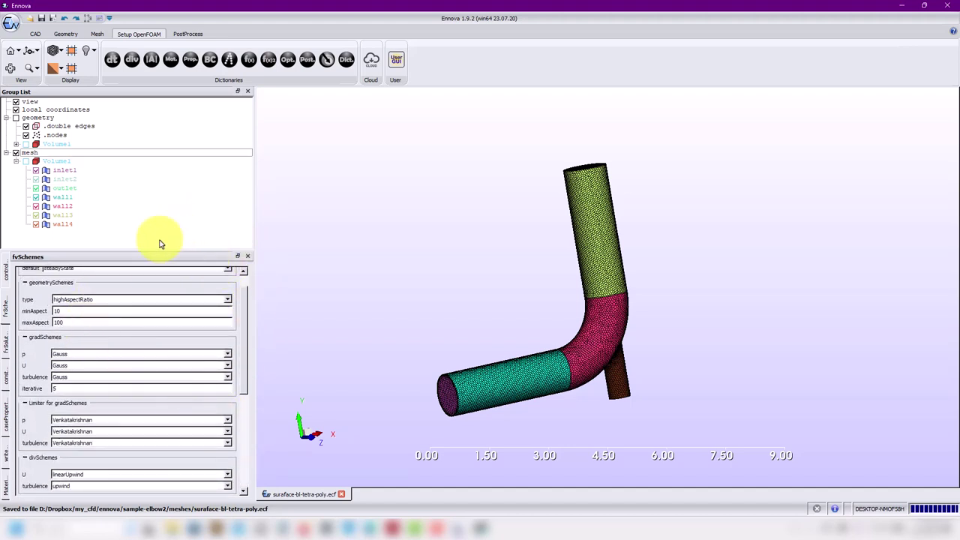
- Bring up the fvSolution settings and scroll to the SIMPLE algorithm section
left_click(150, 59)
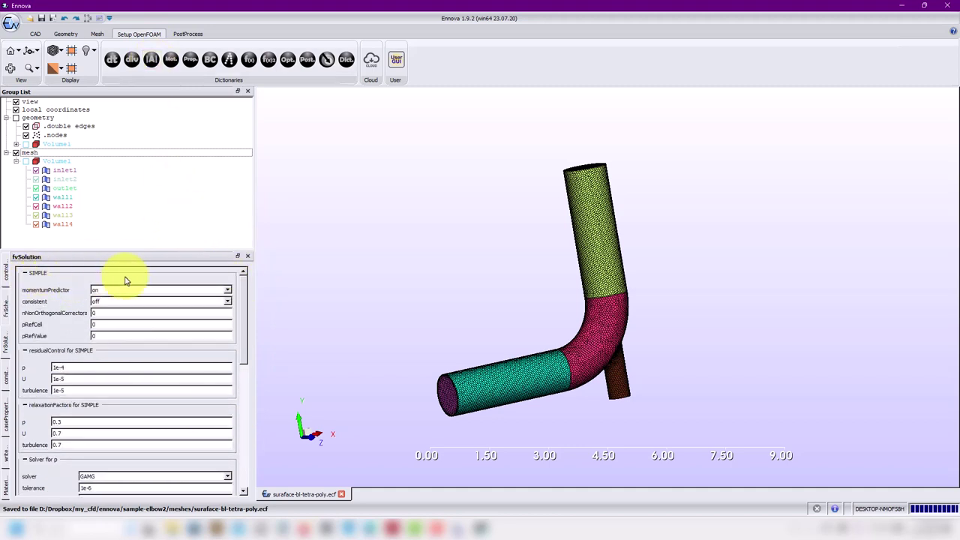
left_click_drag(242, 333, 242, 264)
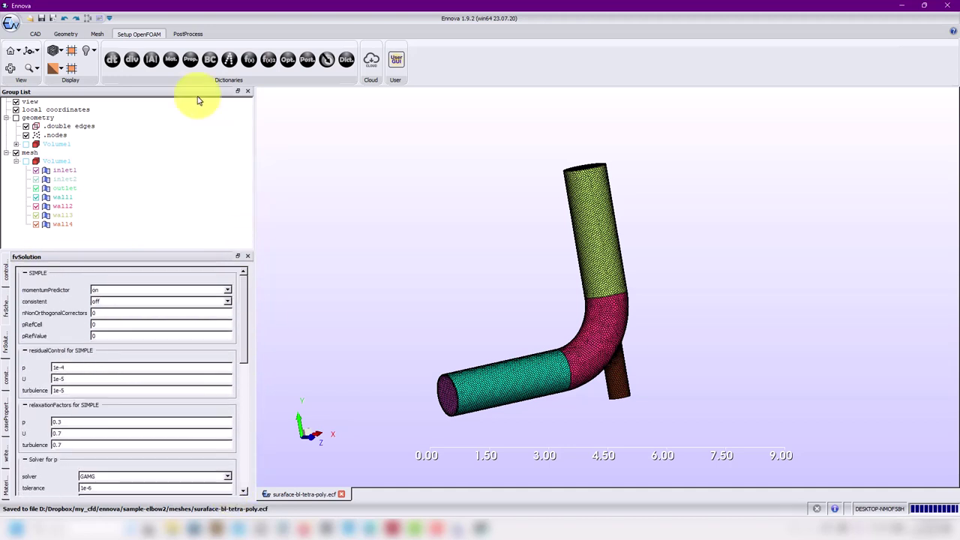
left_click(172, 58)
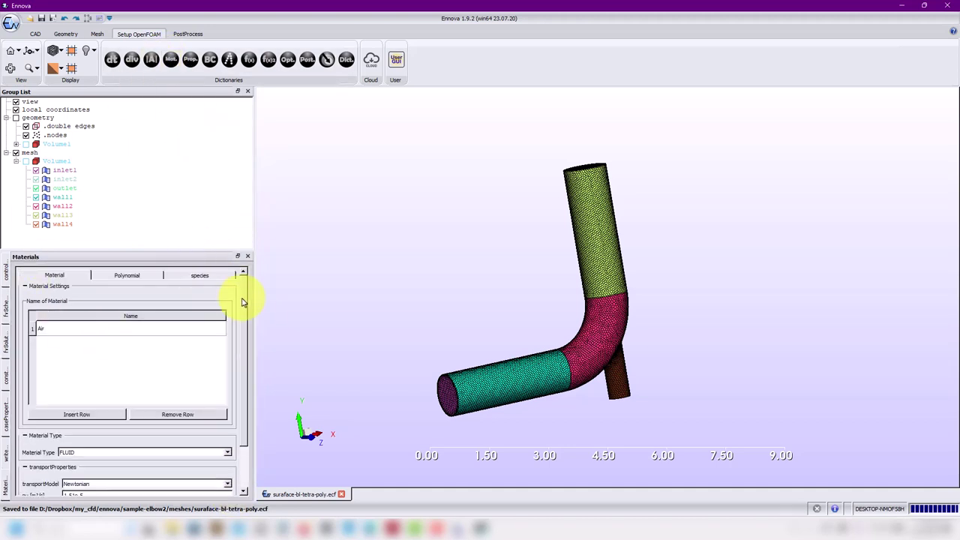
- Browse Air's Polynomial and species tabs, then scroll the Material tab down to transportProperties (nu 1.5e-5)
left_click(129, 275)
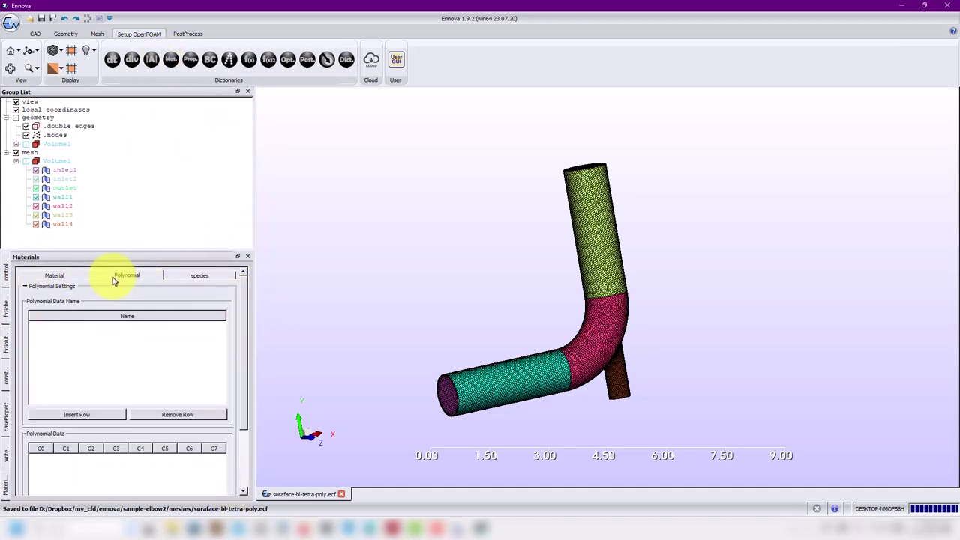
left_click(201, 277)
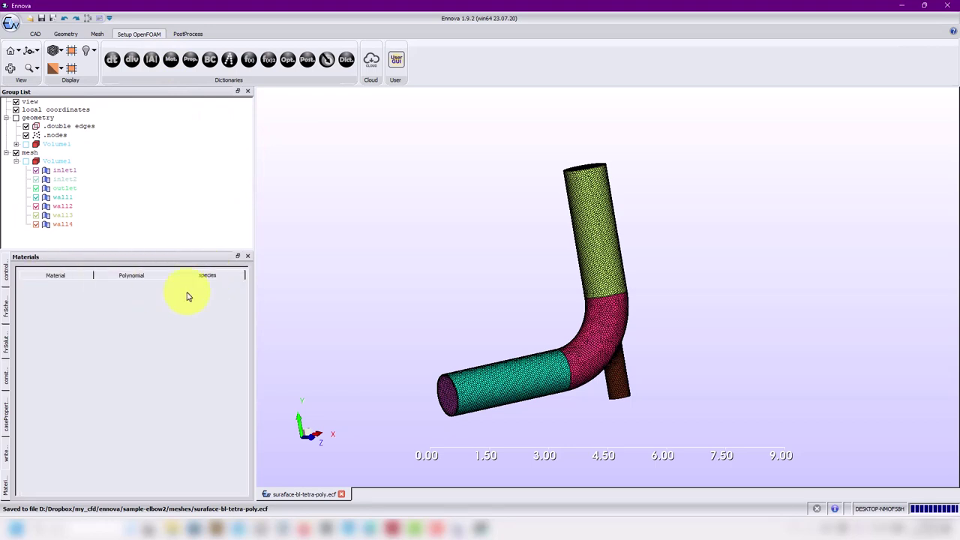
left_click(55, 277)
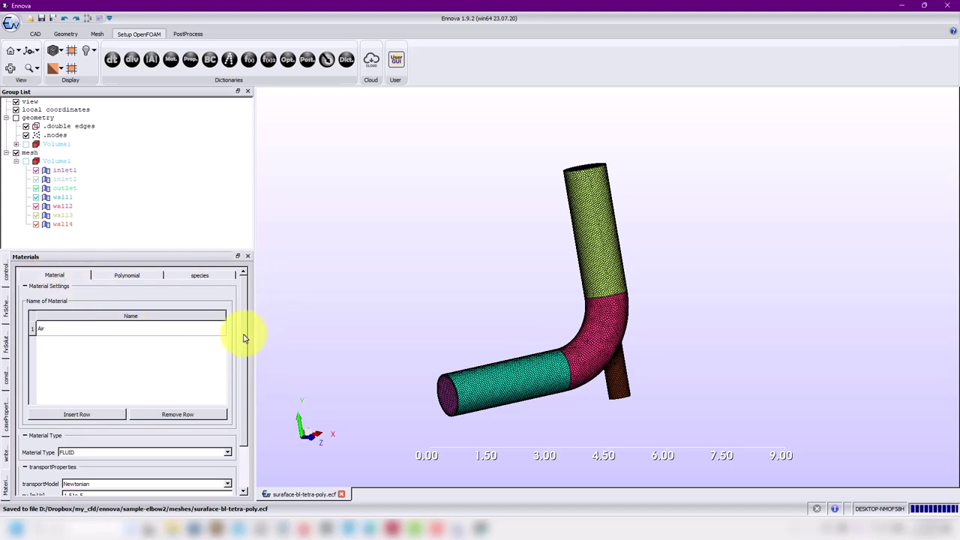
left_click_drag(243, 339, 244, 444)
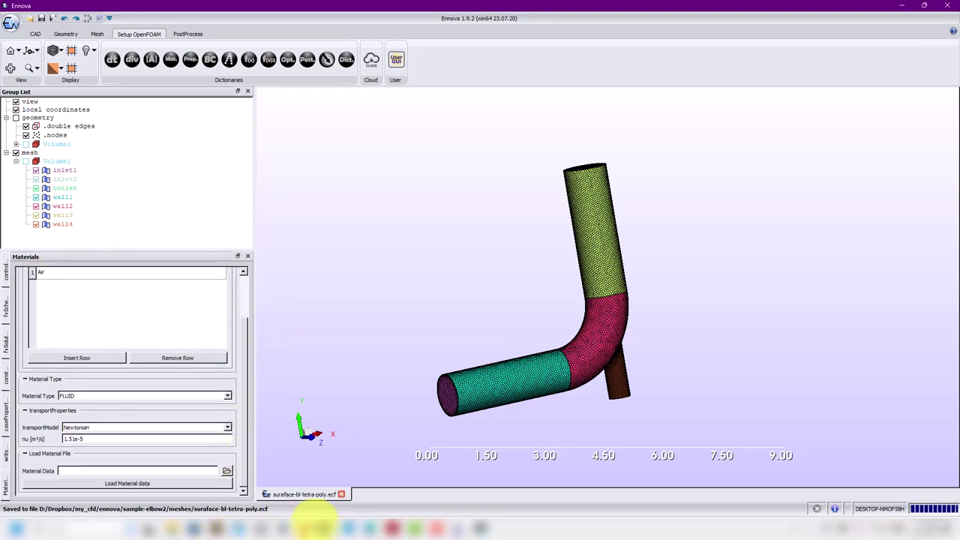
- Open the run1\0 folder and close log.simpleFoam in Sublime Text without saving
mouse_move(172, 527)
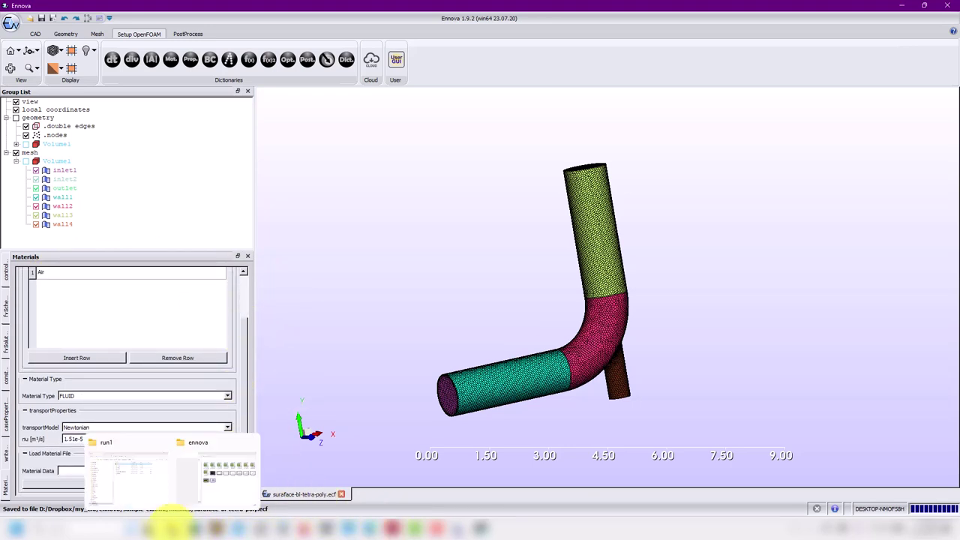
left_click(124, 469)
left_click(317, 163)
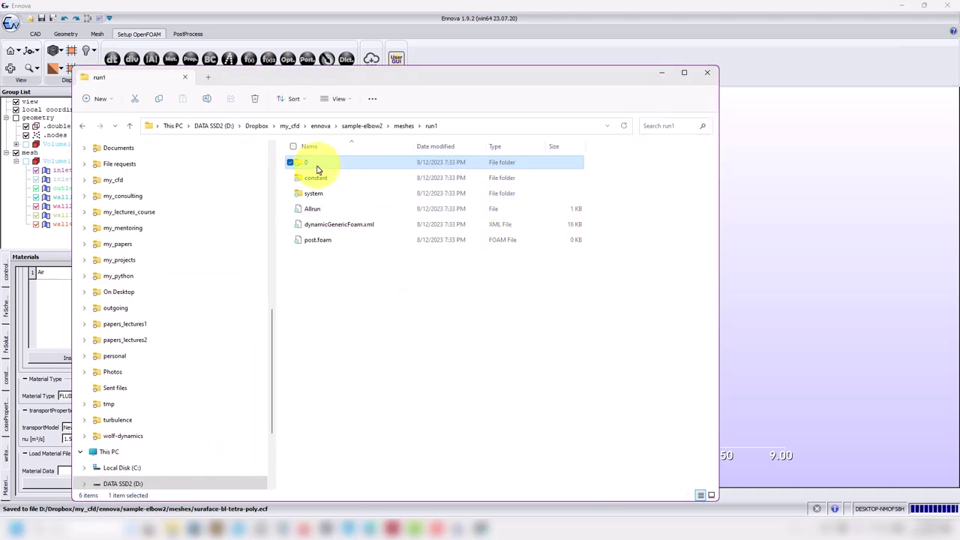
left_click(217, 529)
left_click_drag(386, 80, 651, 80)
left_click(496, 106)
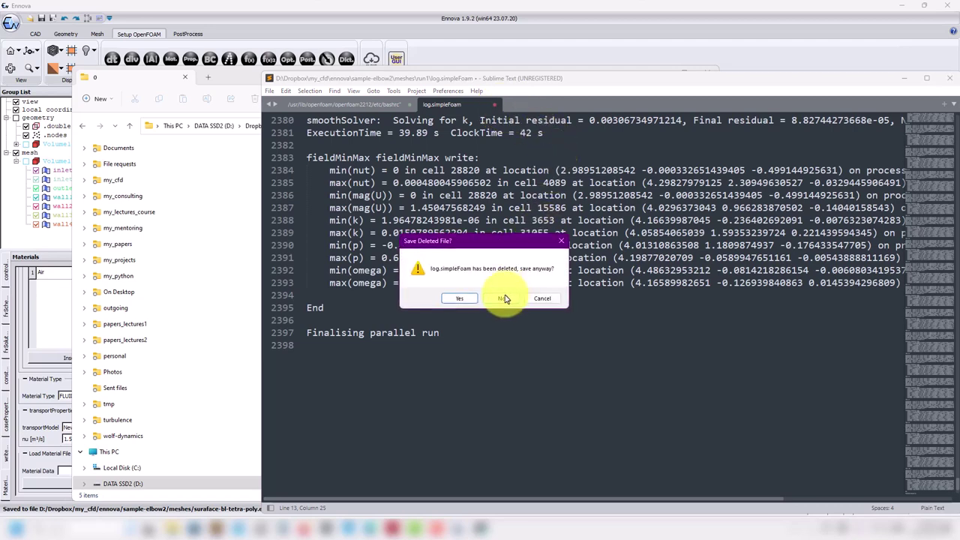
left_click(505, 297)
- Open the k, nut, omega, p and U field files from the 0 folder in Sublime Text
left_click(231, 78)
left_click_drag(371, 262, 300, 165)
left_click(299, 165)
left_click_drag(337, 225, 741, 225)
- Check that U uses noSlip on every patch, close the k and nut tabs, and minimise both windows
scroll(638, 274, "down", 15)
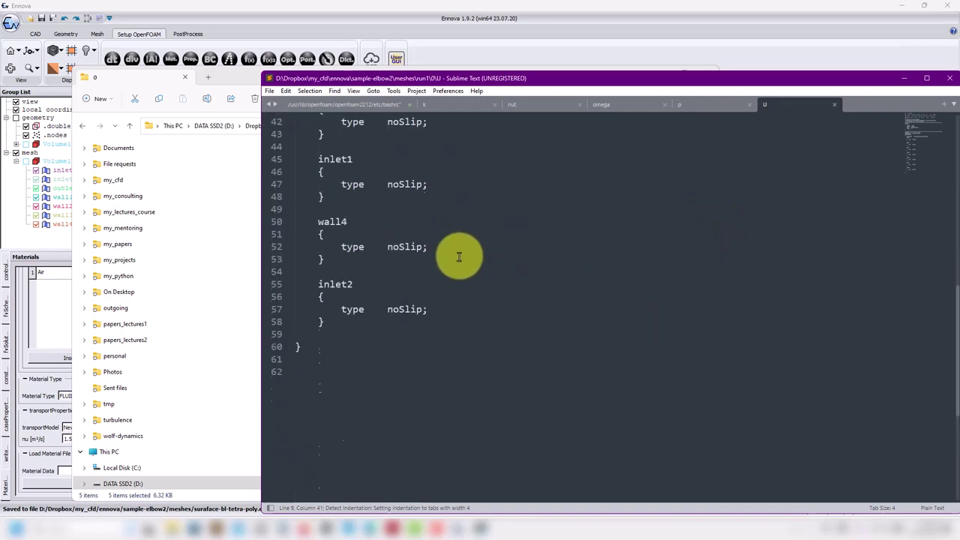
scroll(459, 257, "up", 15)
scroll(460, 263, "down", 15)
scroll(459, 269, "up", 5)
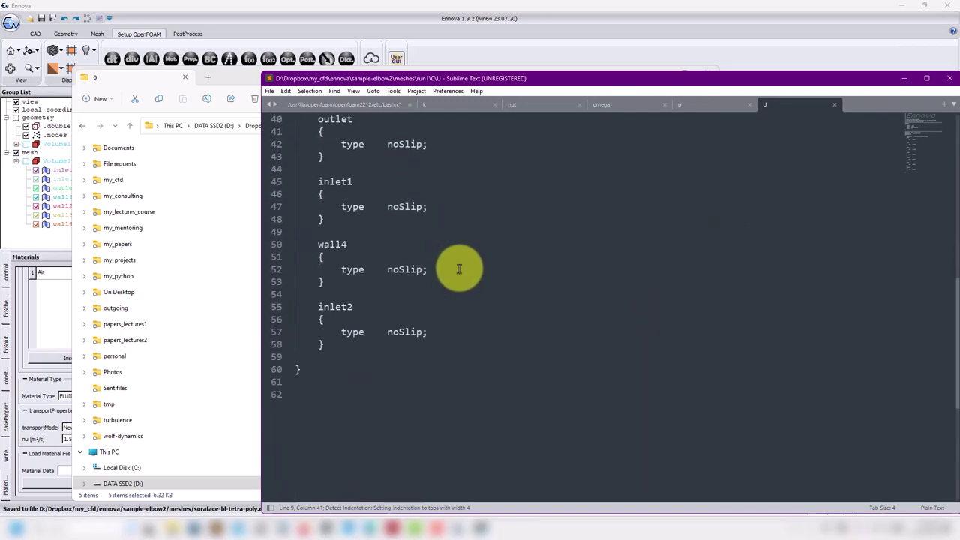
scroll(460, 269, "up", 7)
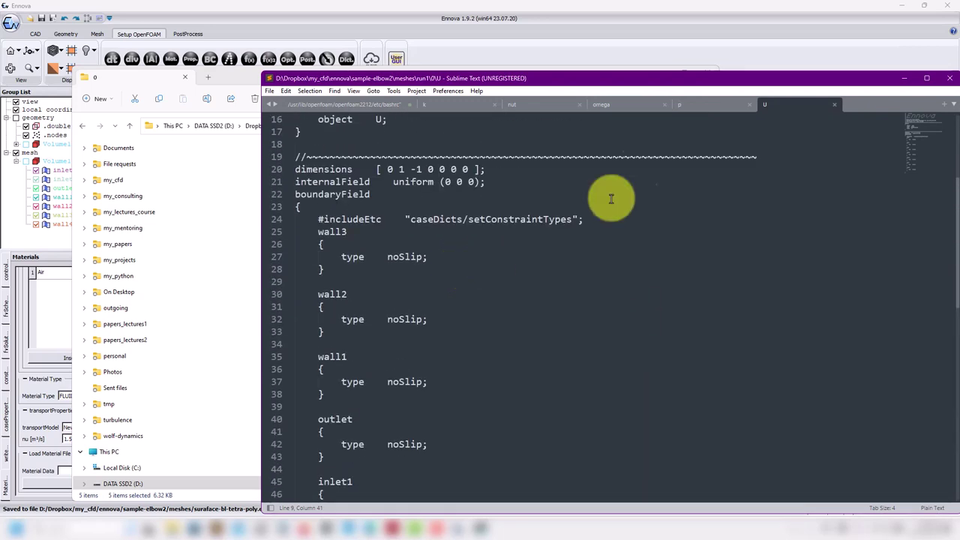
left_click(494, 104)
left_click(494, 104)
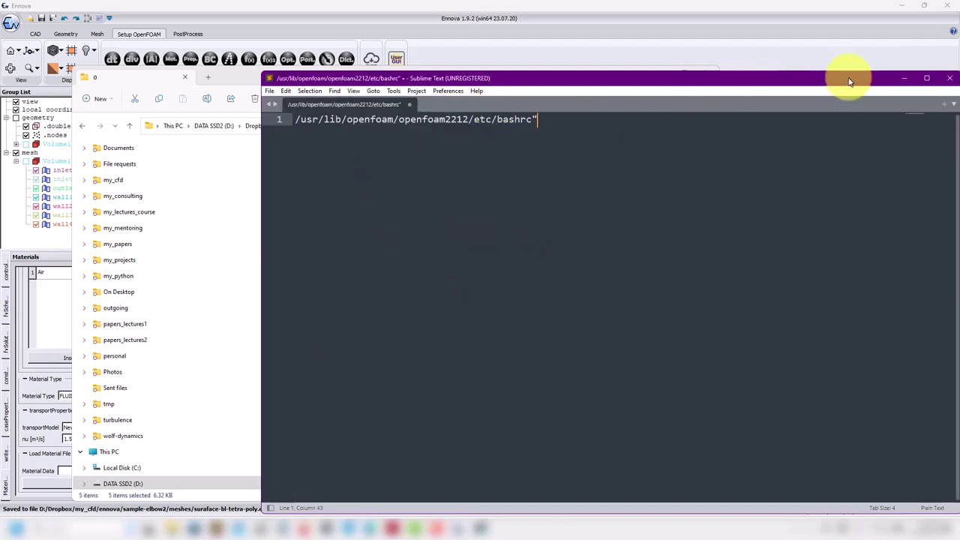
left_click(905, 79)
left_click(664, 73)
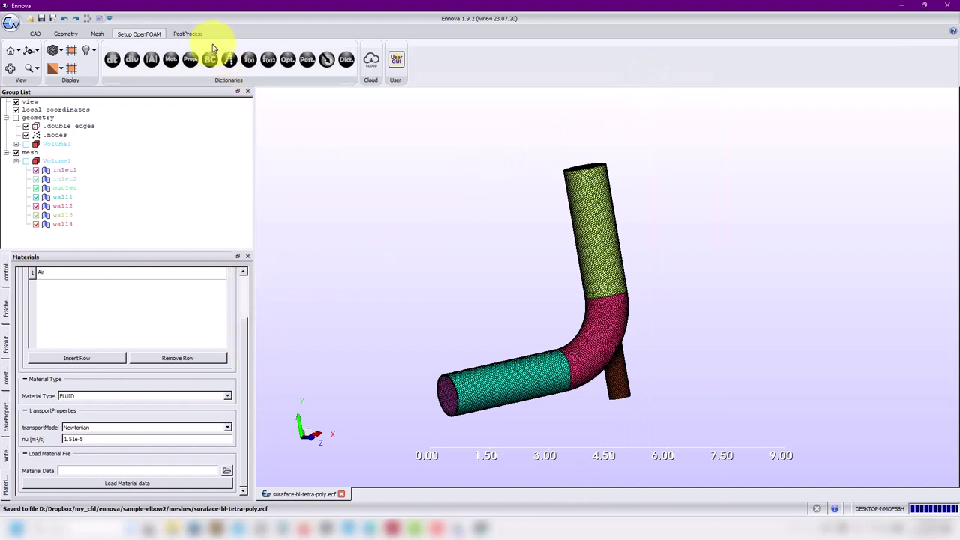
- Bring up the constant physical-properties settings and scroll through them
left_click(190, 61)
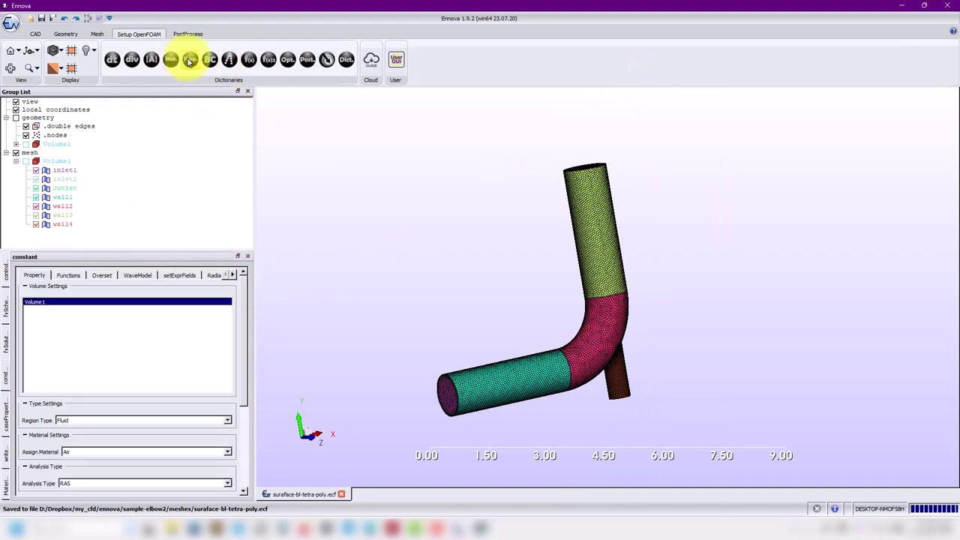
left_click_drag(244, 322, 247, 291)
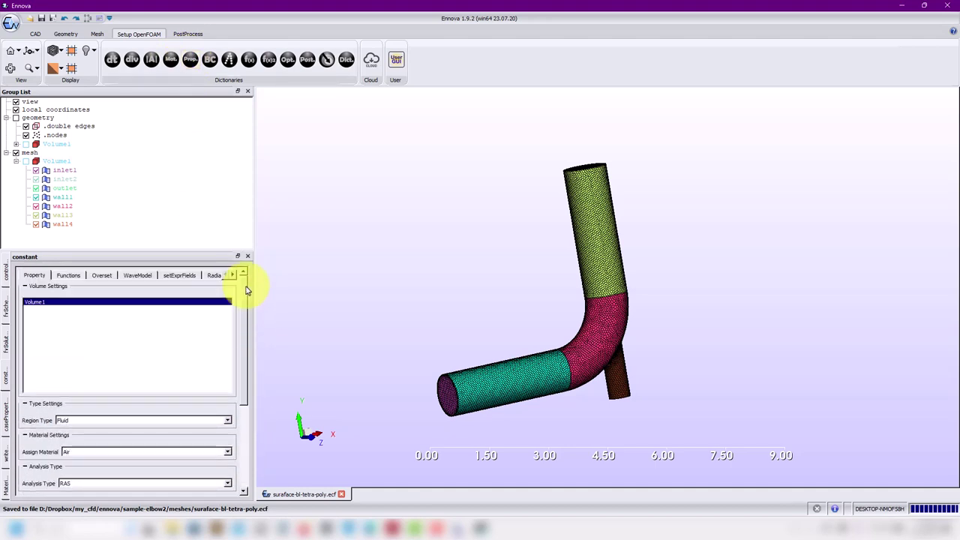
scroll(251, 332, "down", 5)
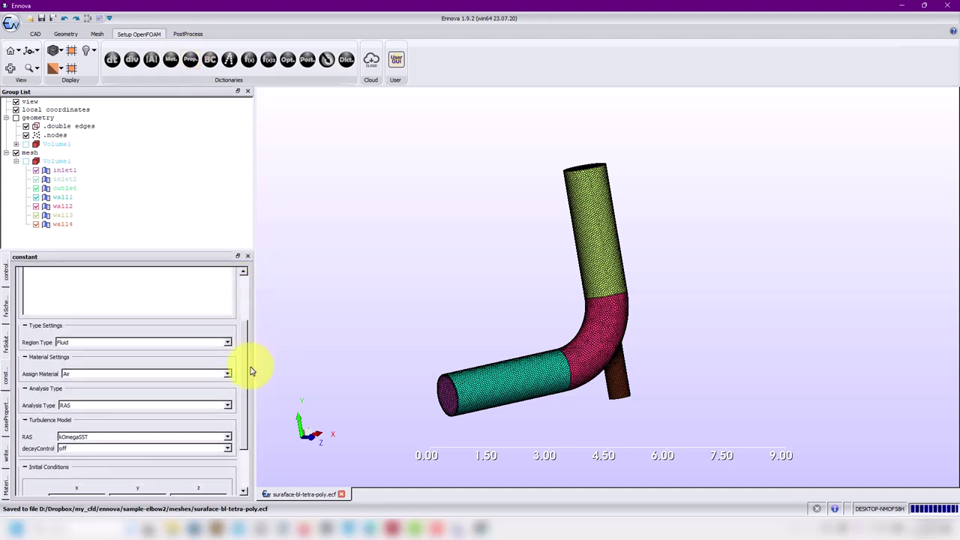
scroll(251, 375, "down", 3)
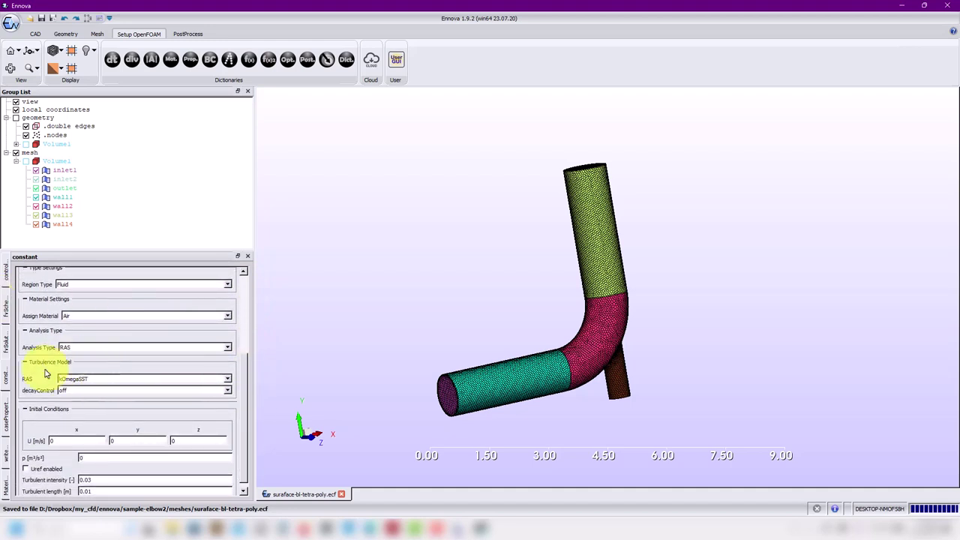
scroll(247, 398, "down", 1)
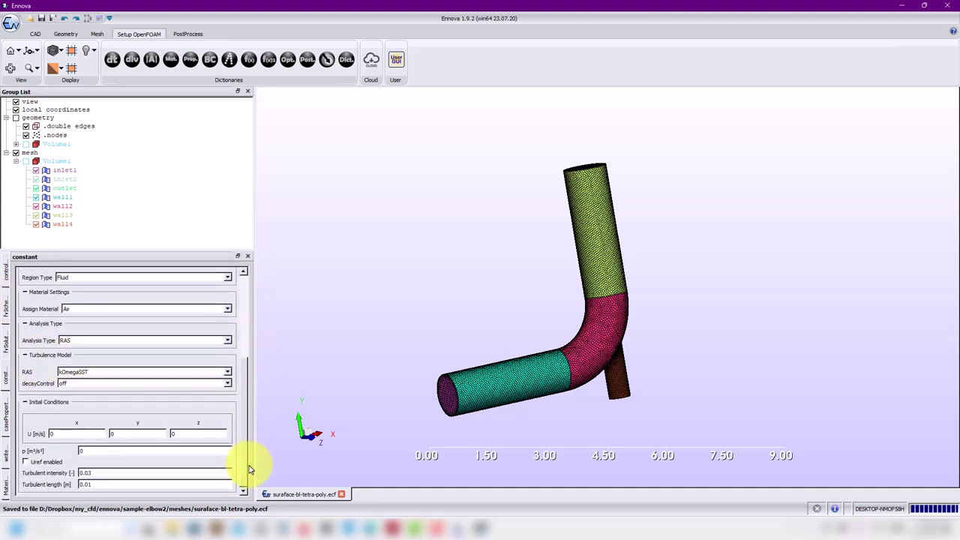
left_click_drag(246, 465, 253, 498)
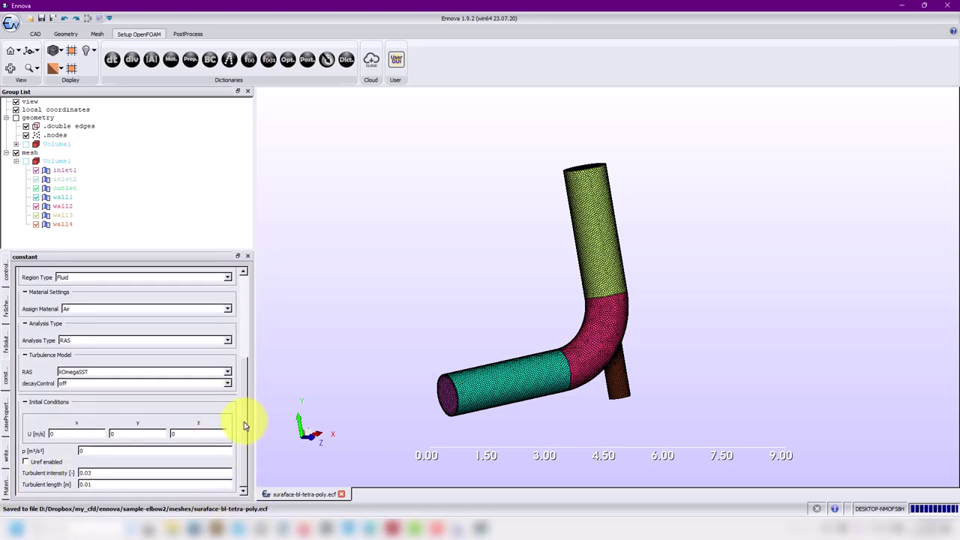
scroll(225, 390, "up", 5)
- Browse the Functions and Overset categories of the constant settings
left_click(70, 276)
left_click(105, 276)
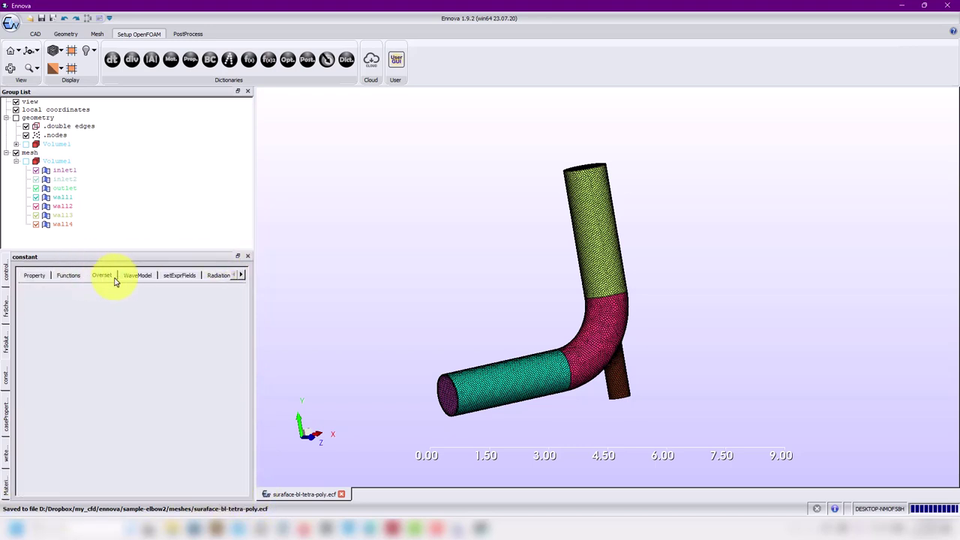
left_click(75, 277)
left_click(111, 277)
left_click(243, 276)
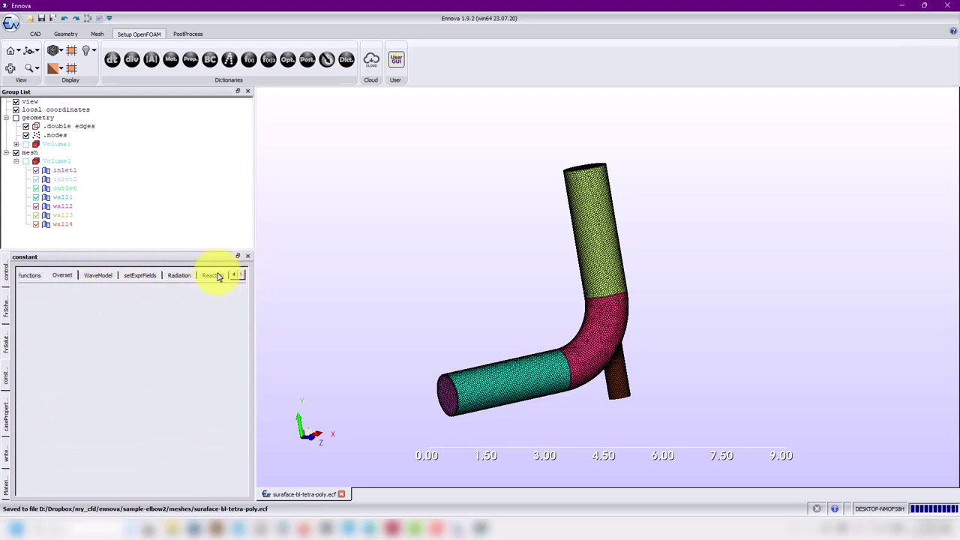
left_click(29, 277)
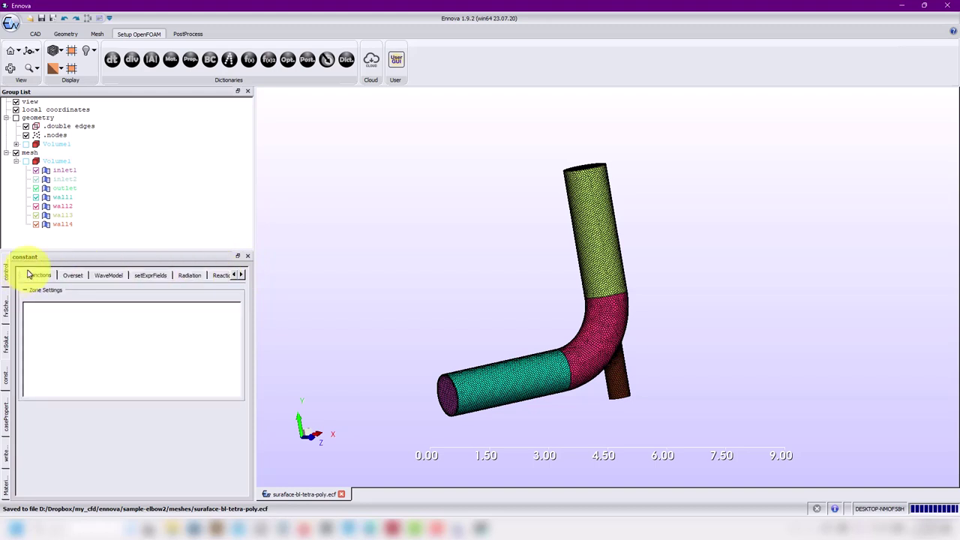
left_click(211, 64)
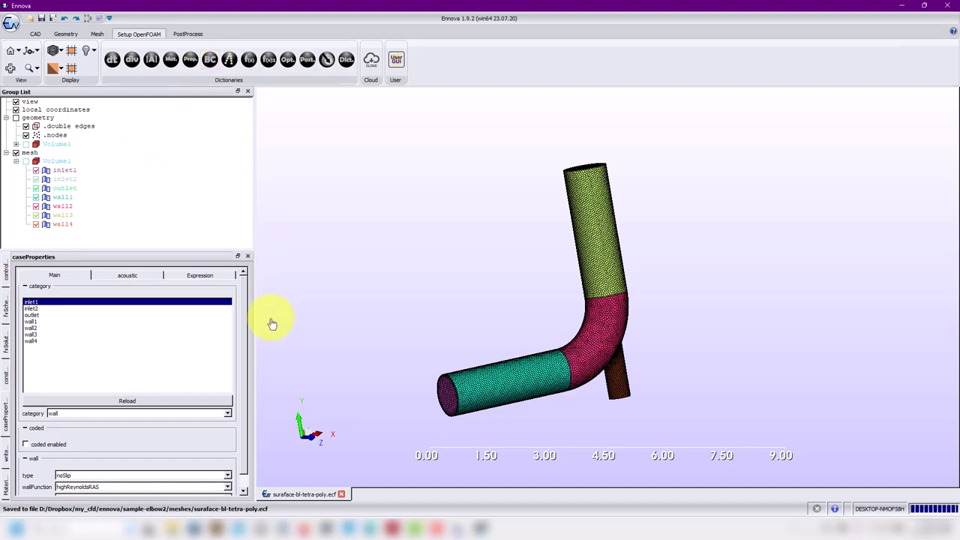
- Set inlet1's boundary category to inlet
left_click_drag(243, 366, 244, 433)
scroll(246, 286, "up", 1)
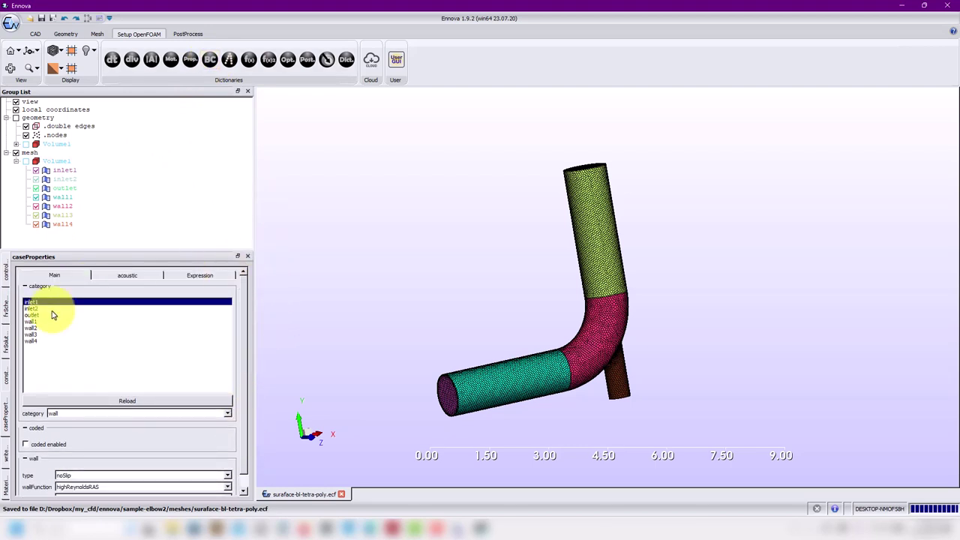
left_click(229, 417)
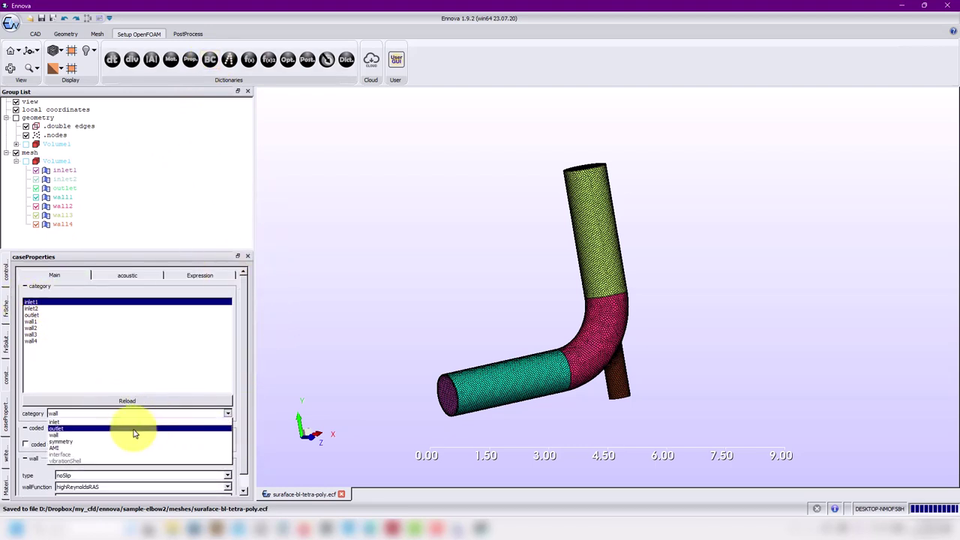
left_click(122, 426)
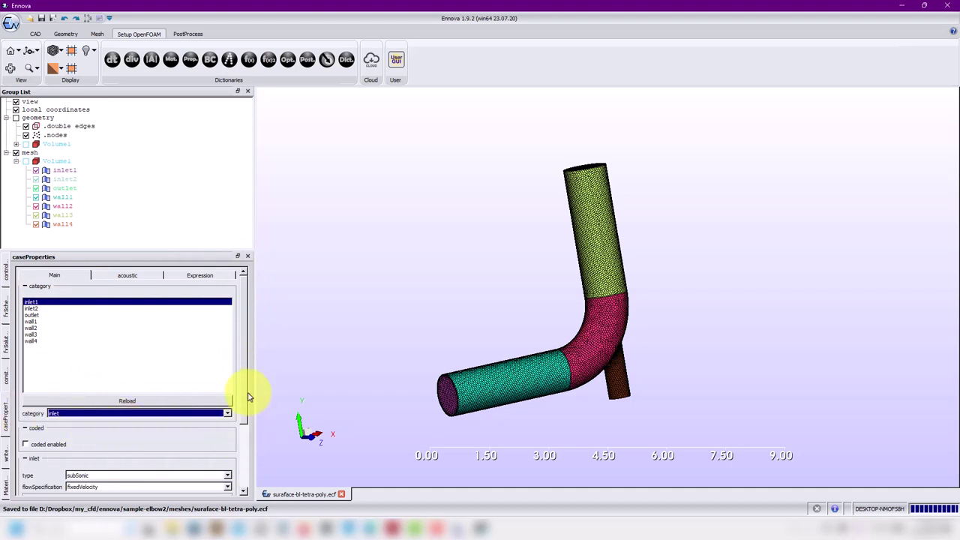
left_click_drag(243, 408, 240, 444)
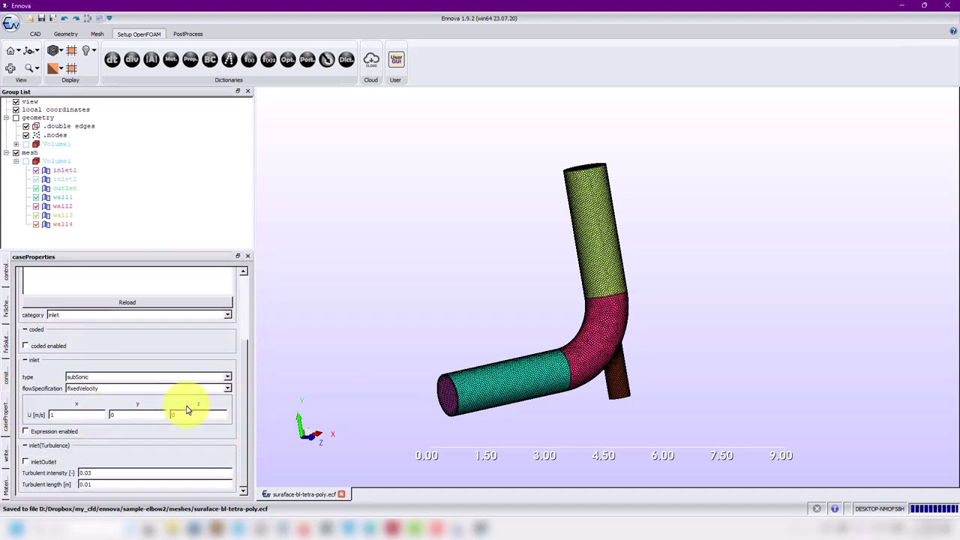
scroll(248, 389, "up", 3)
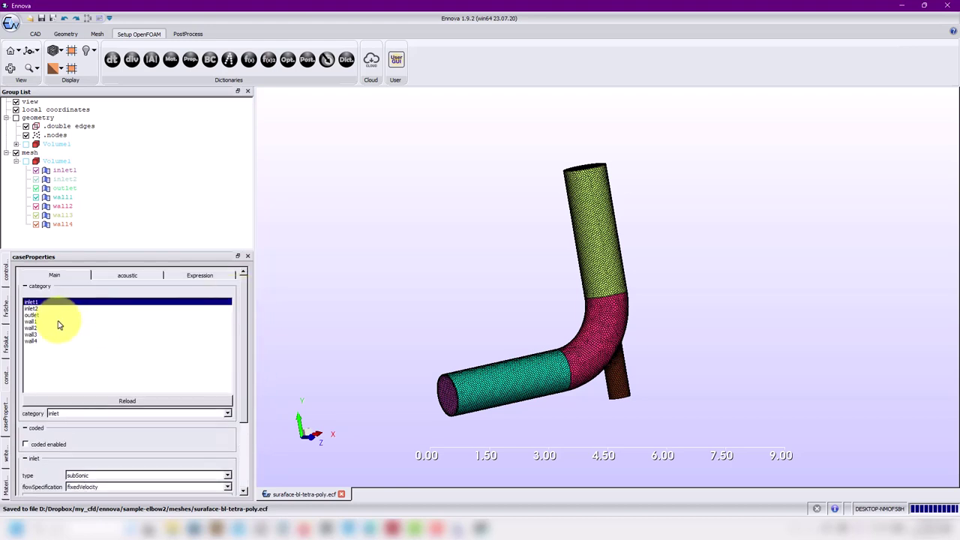
- Make inlet2 an inlet boundary, keeping fixedVelocity as its flow specification
left_click(45, 308)
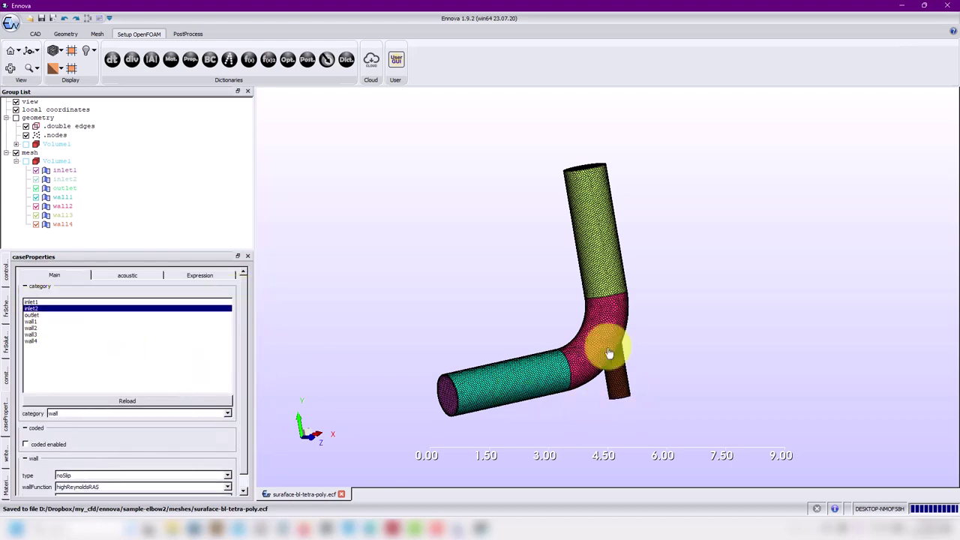
scroll(241, 413, "down", 1)
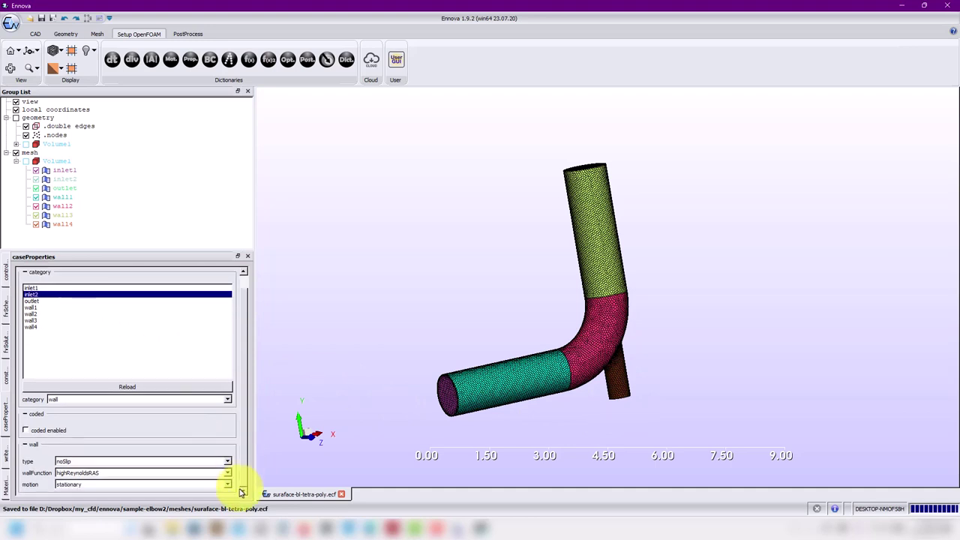
left_click(228, 398)
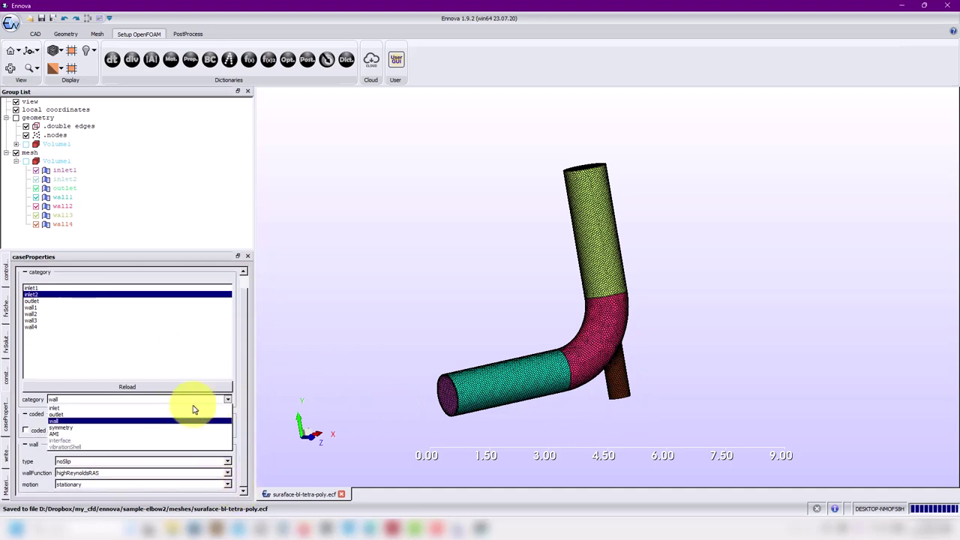
left_click(112, 408)
scroll(222, 435, "down", 4)
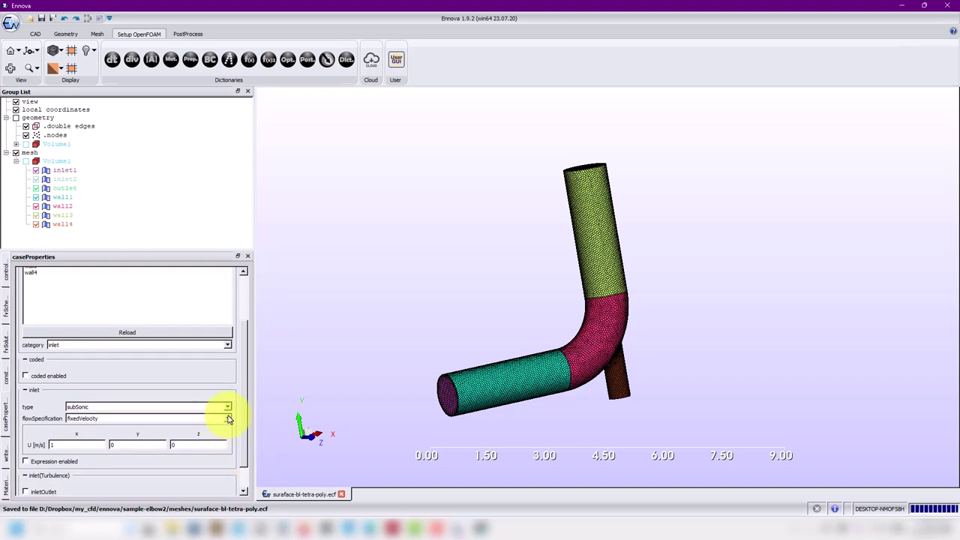
left_click(229, 419)
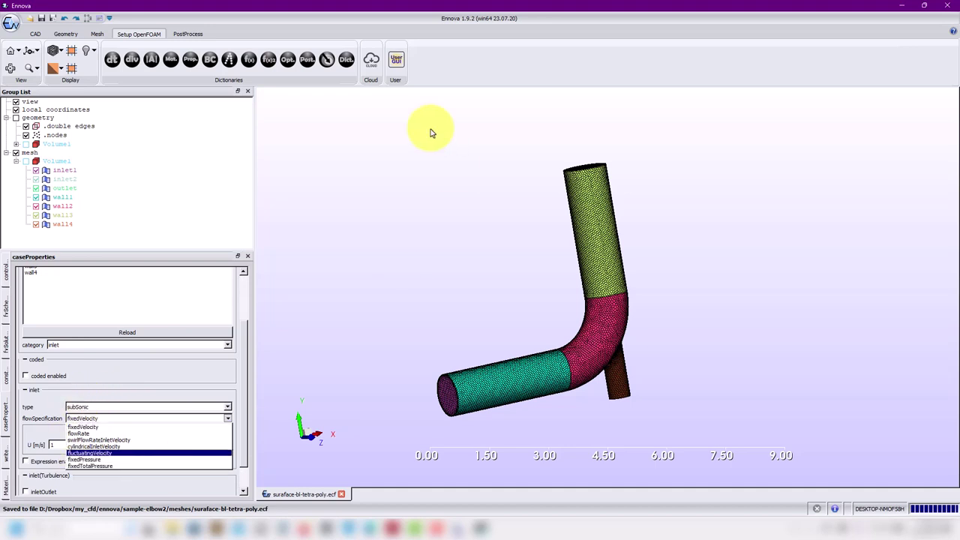
left_click(397, 63)
left_click(396, 63)
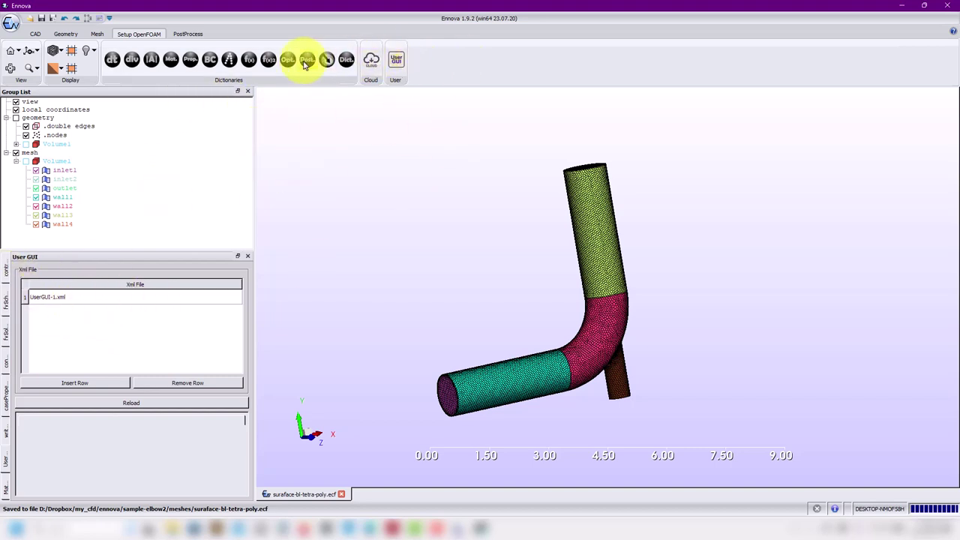
left_click(210, 60)
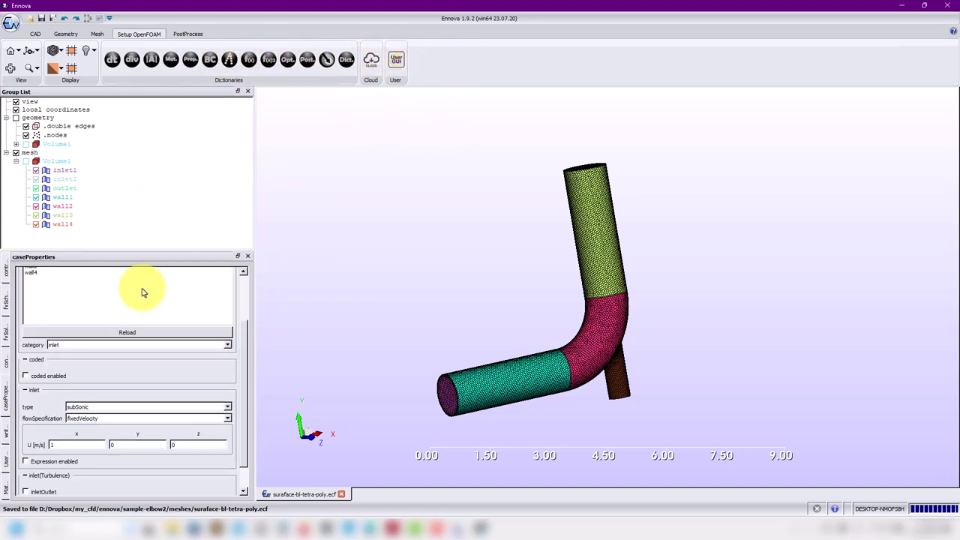
- Enter inlet2's velocity as (0, 0.5, 0) m/s
scroll(82, 292, "up", 2)
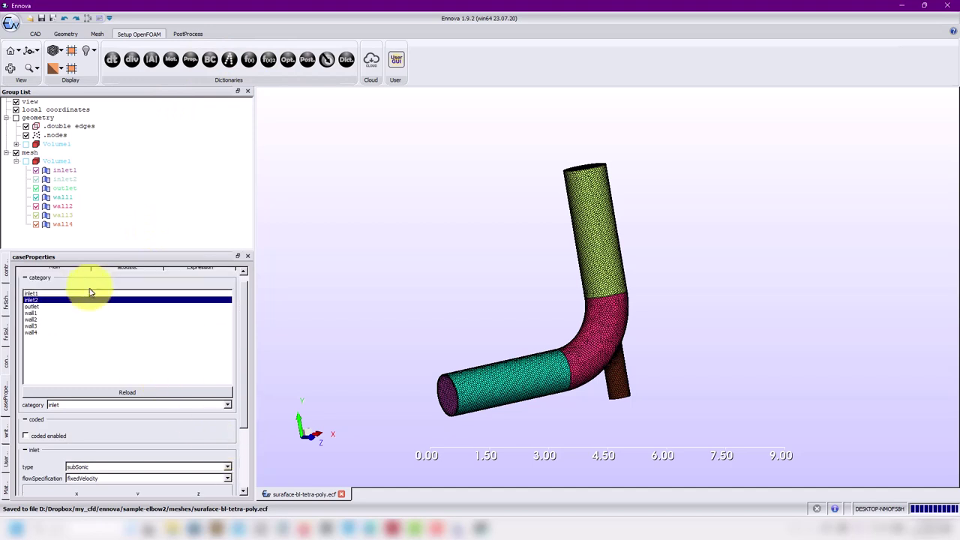
scroll(113, 315, "down", 3)
left_click(139, 418)
type("1")
double_click(71, 418)
type("0")
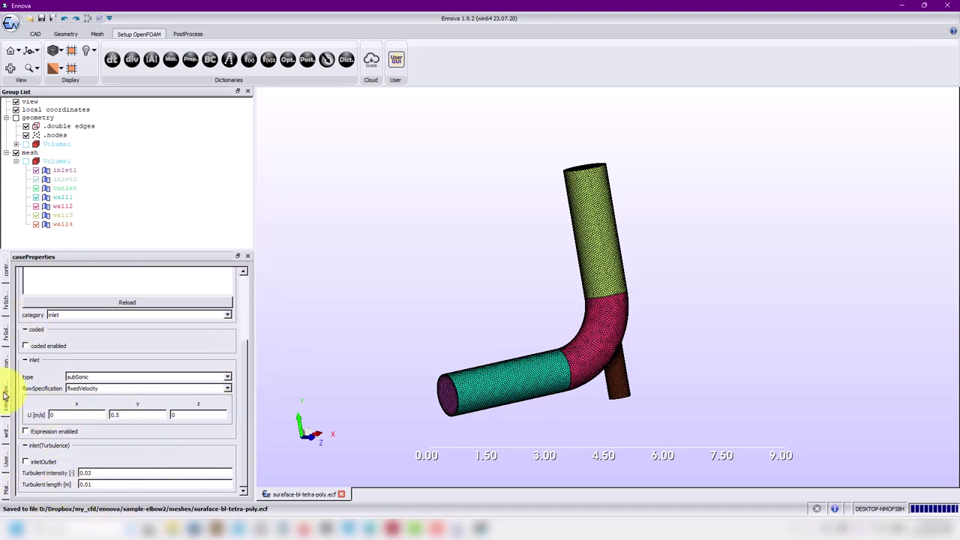
scroll(155, 292, "up", 3)
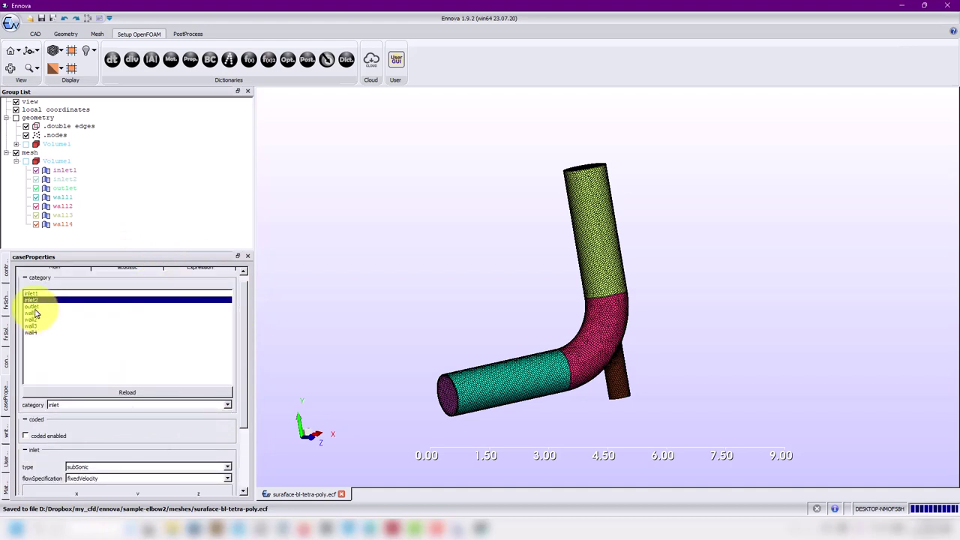
- Set the outlet patch's category to outlet with type subSonic
left_click(33, 307)
left_click(227, 404)
left_click(123, 423)
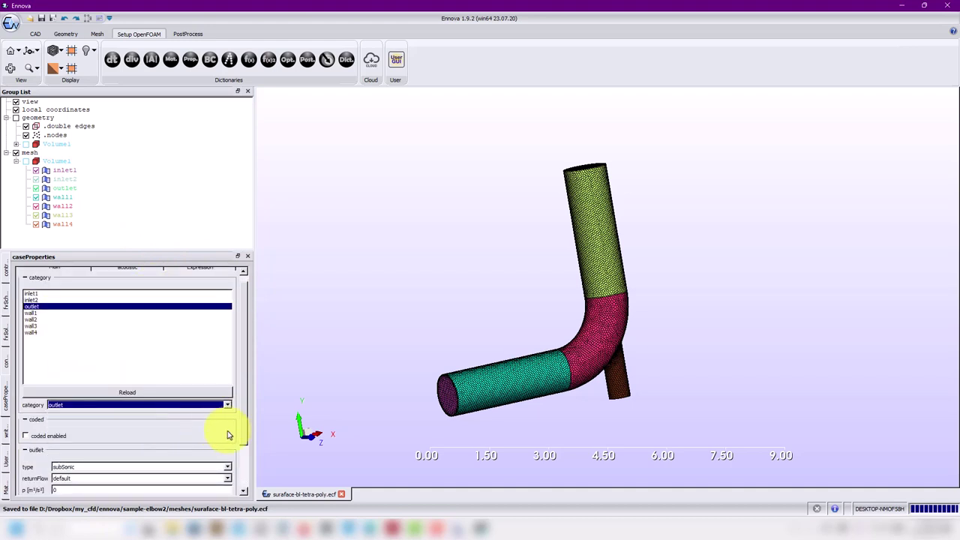
left_click_drag(240, 418, 242, 488)
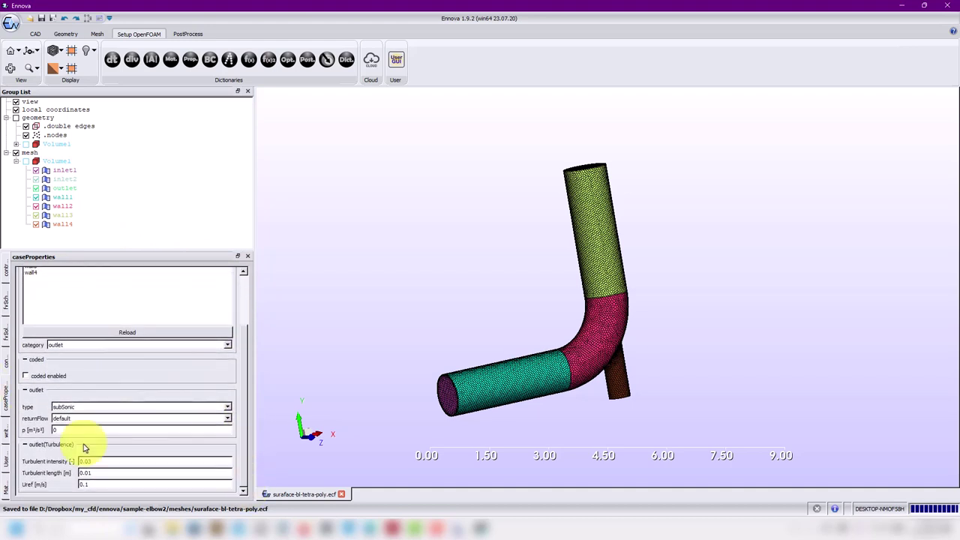
left_click(227, 407)
left_click(189, 392)
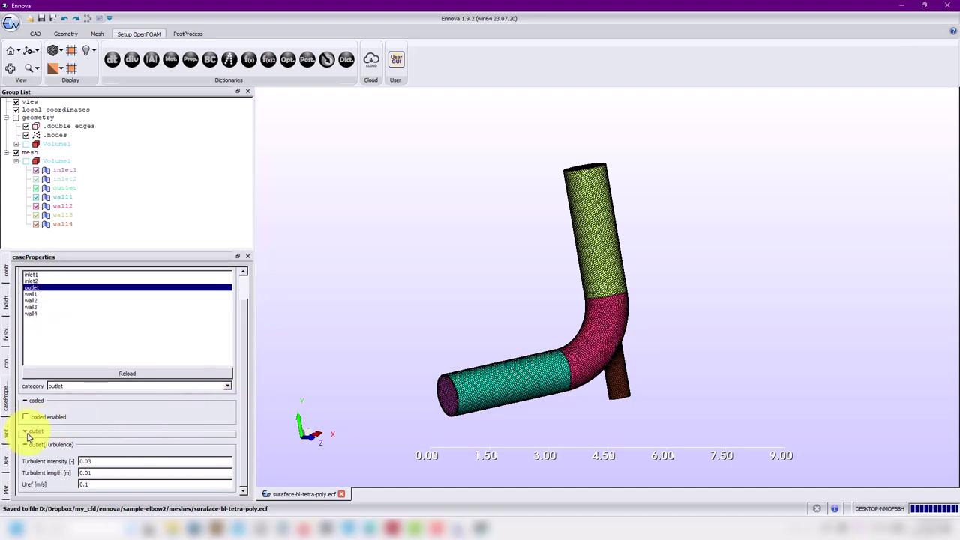
- Keep the outlet's return flow at default with pressure 0, and glance at its expression variables
left_click(27, 434)
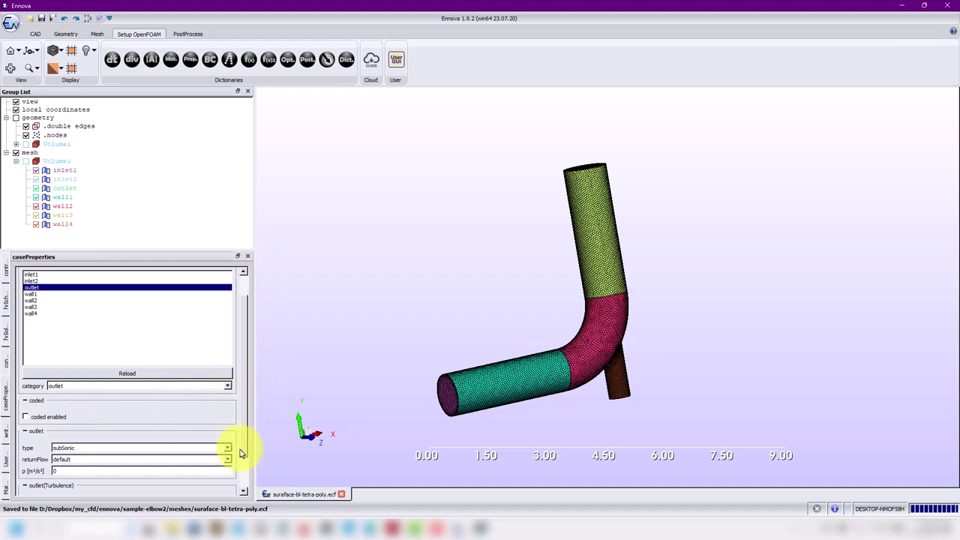
scroll(245, 460, "down", 1)
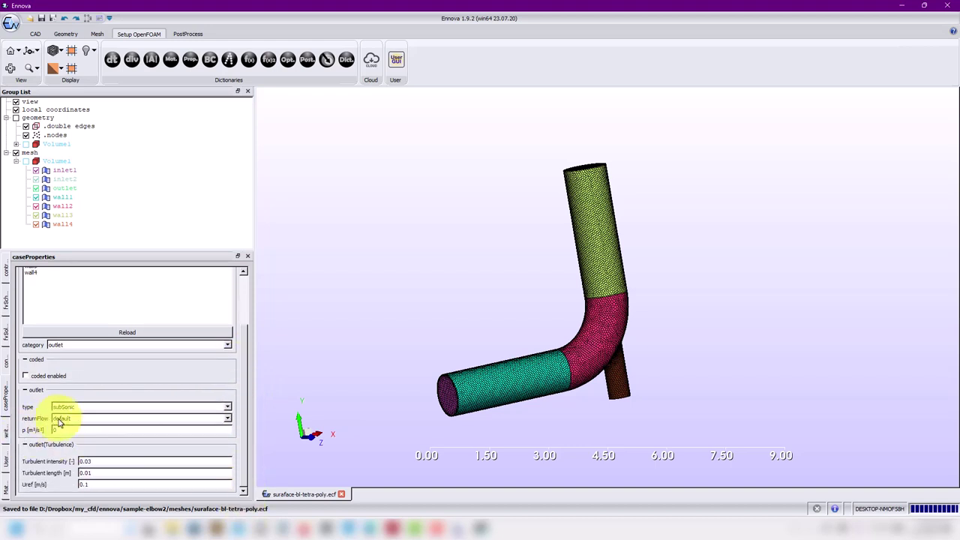
left_click(229, 420)
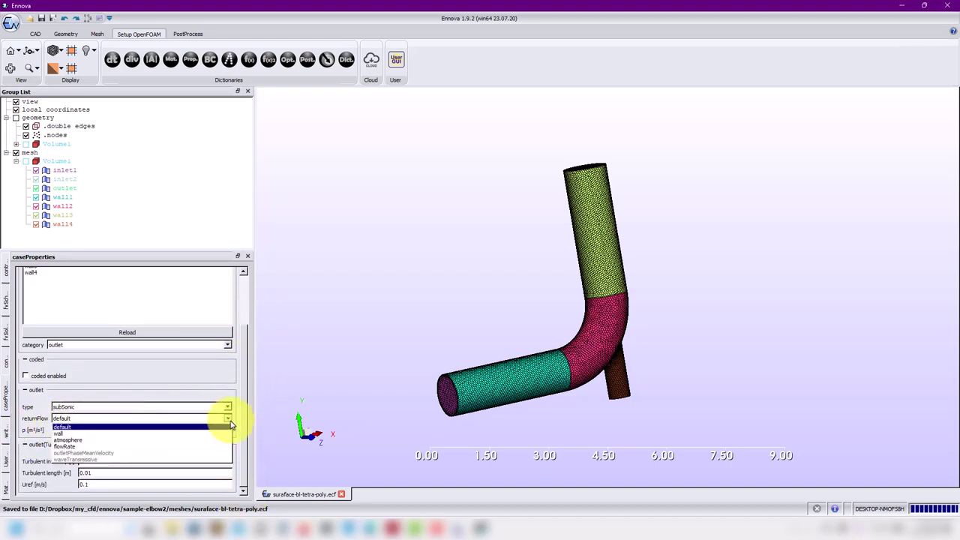
left_click(66, 426)
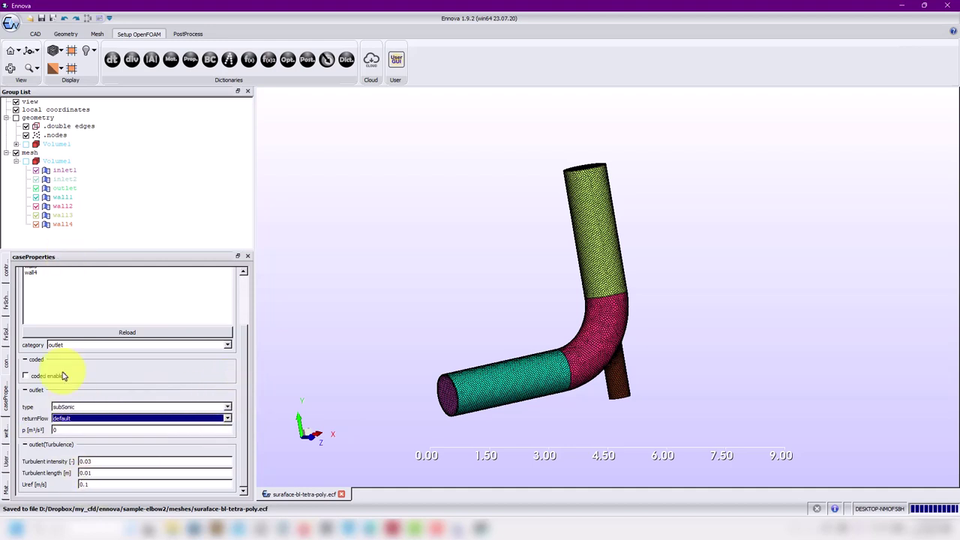
left_click(252, 383)
scroll(248, 376, "up", 2)
mouse_move(30, 322)
left_mouse_down()
mouse_move(32, 338)
mouse_move(32, 322)
left_mouse_up()
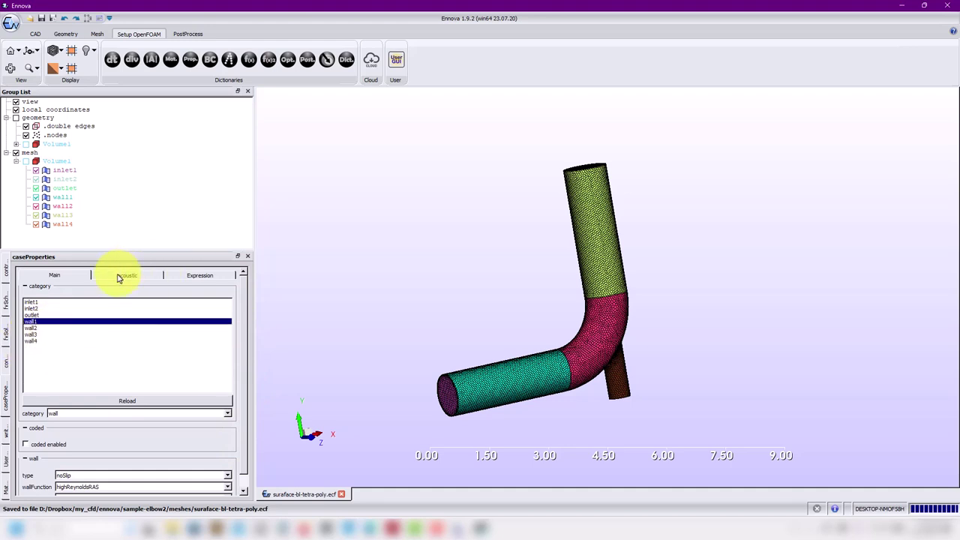
left_click(213, 275)
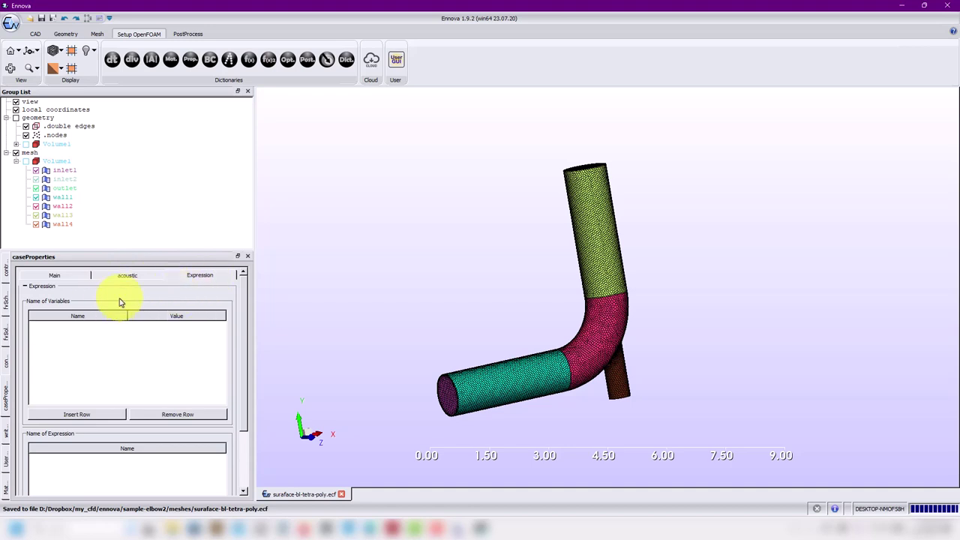
left_click(60, 274)
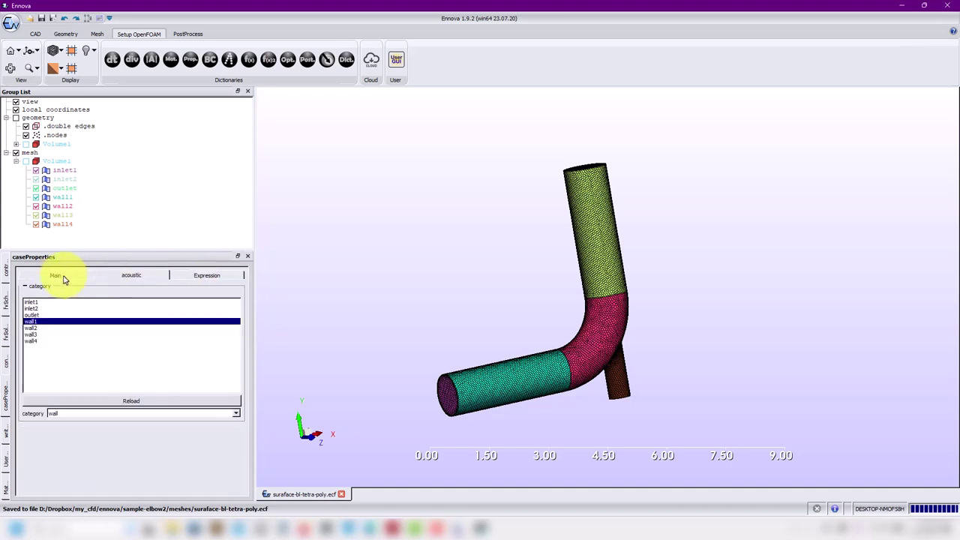
- Glance at the Lagrangian settings, then show the functions dictionary with fieldMinMax, probes, yPlus and pressure
left_click(230, 62)
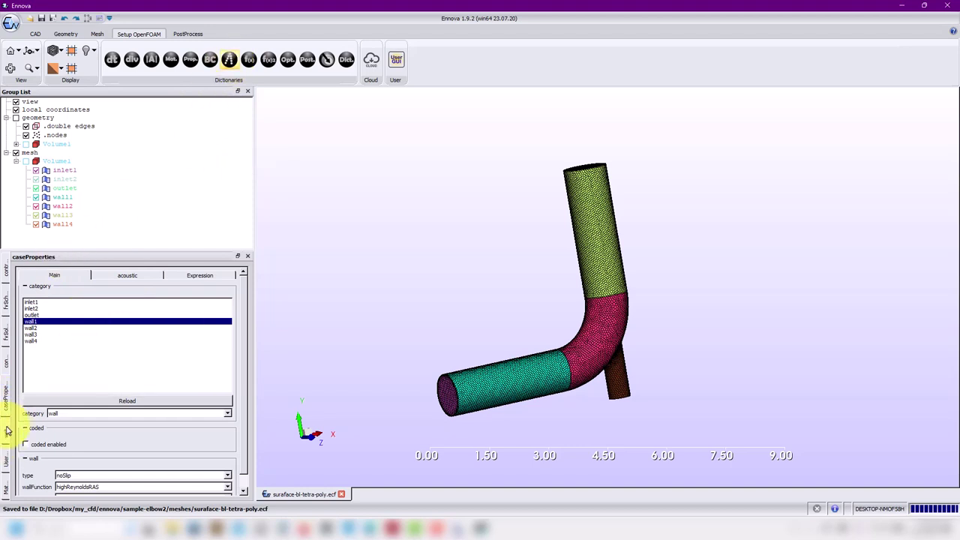
left_click(8, 431)
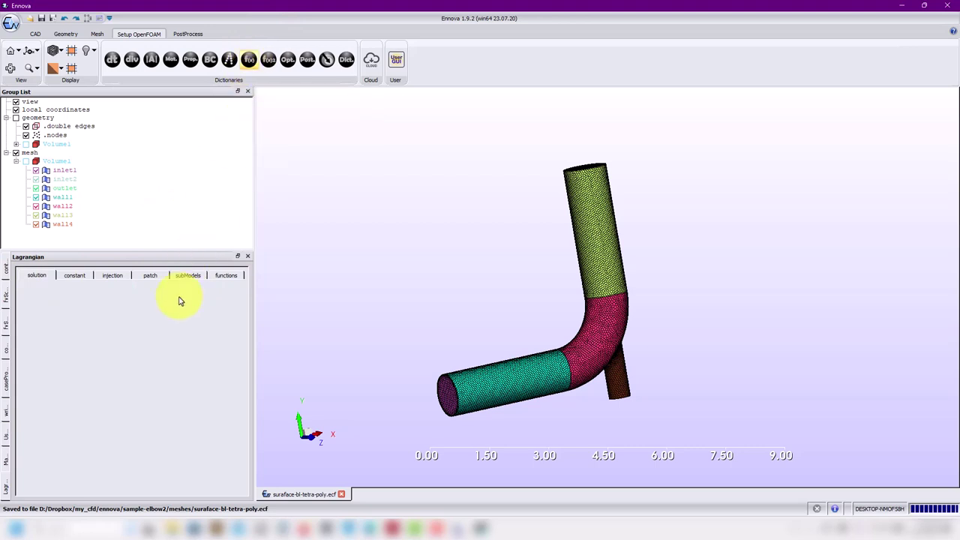
left_click(249, 59)
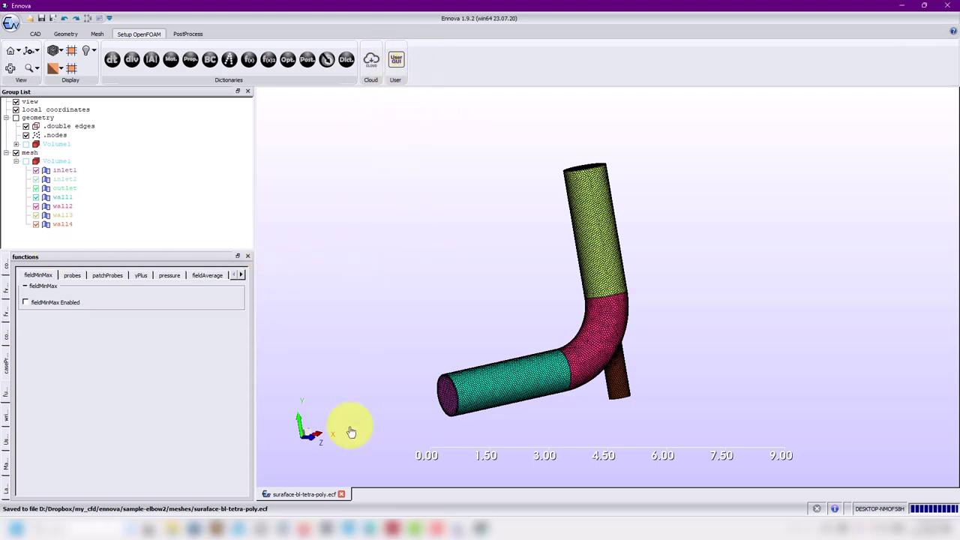
- Enable the fieldMinMax function object with Fields set to 'all'
mouse_move(188, 530)
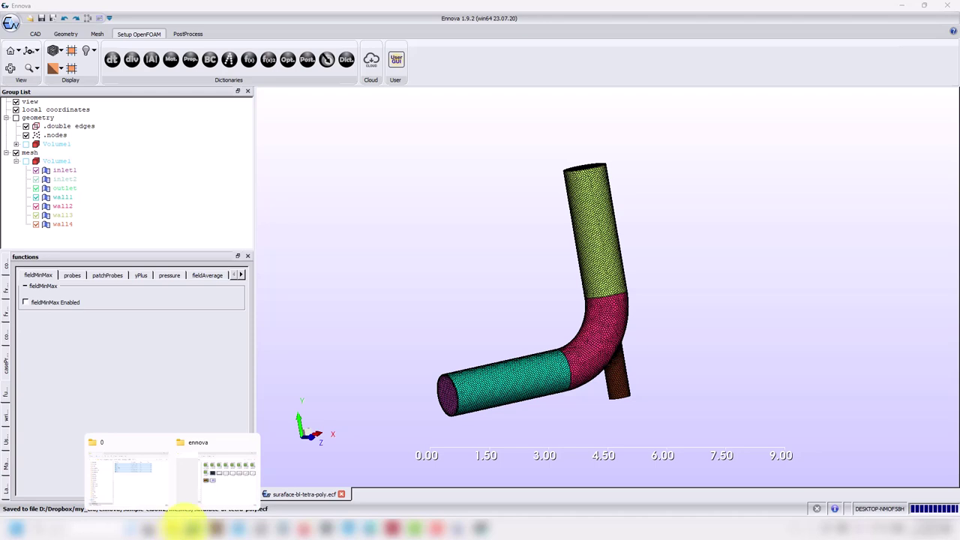
left_click(156, 497)
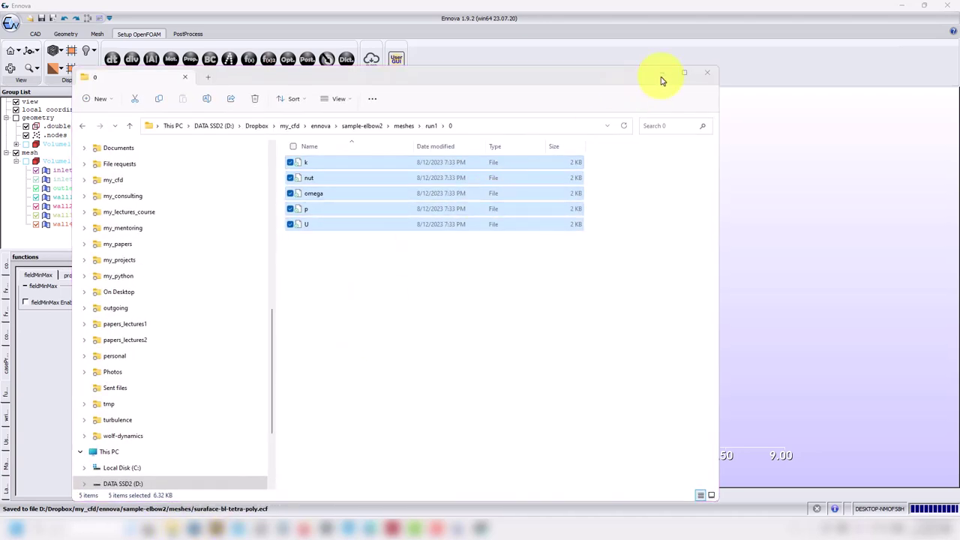
left_click(662, 75)
left_click(46, 303)
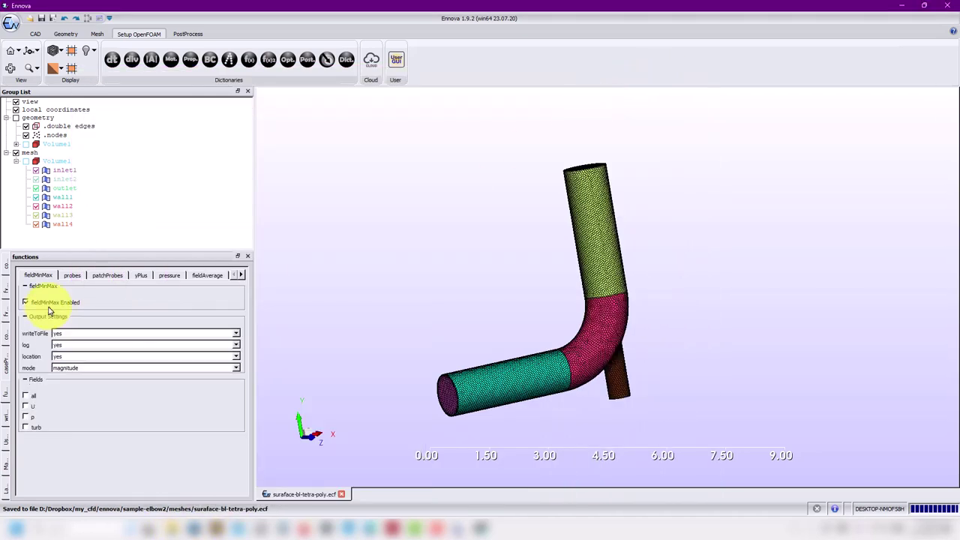
left_click(26, 400)
- Enable the yPlus function object and page through the remaining function objects
left_click(70, 276)
left_click(105, 276)
left_click(141, 276)
left_click(46, 303)
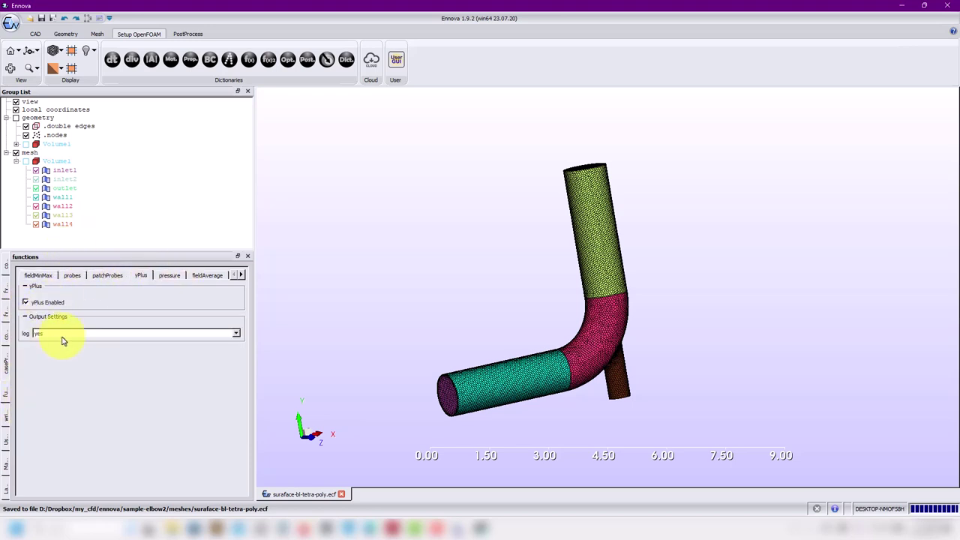
left_click(242, 275)
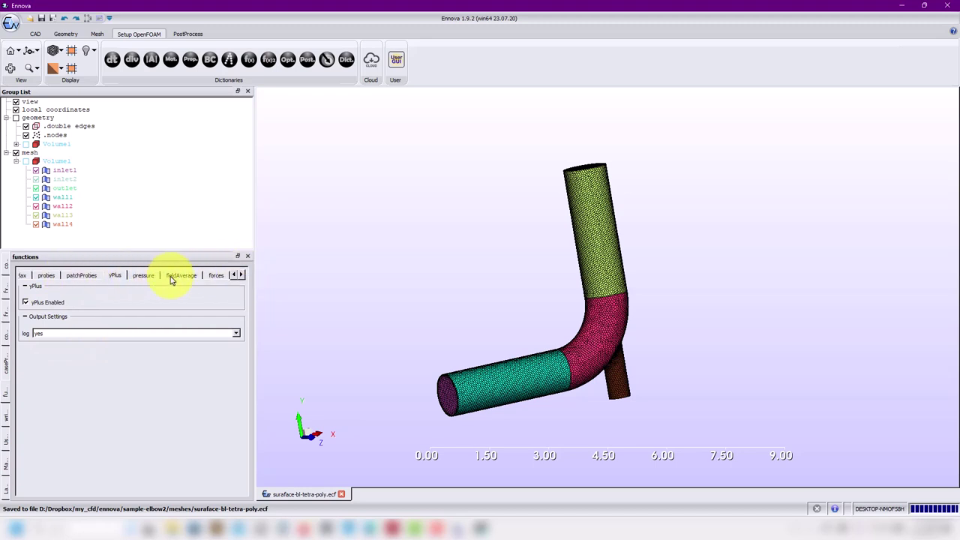
left_click(241, 275)
left_click(241, 276)
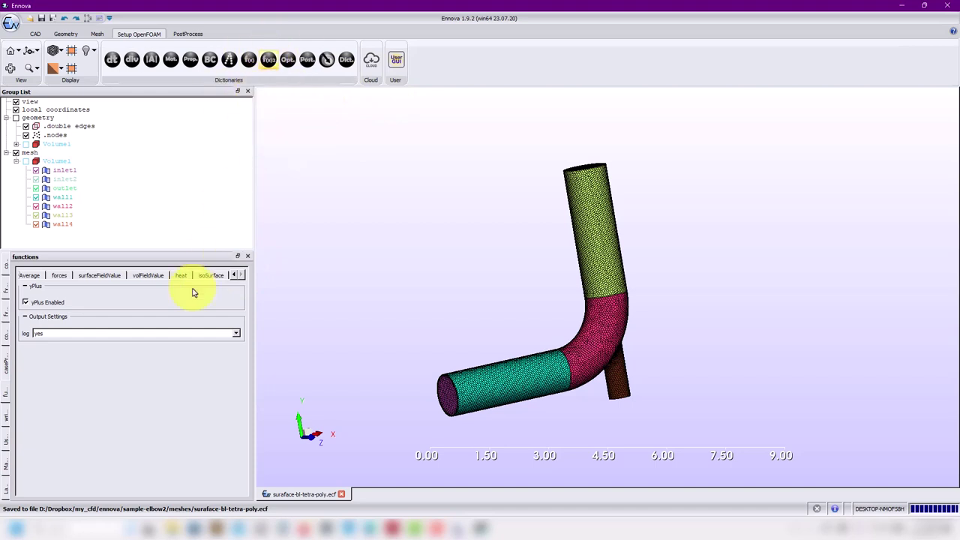
left_click(325, 59)
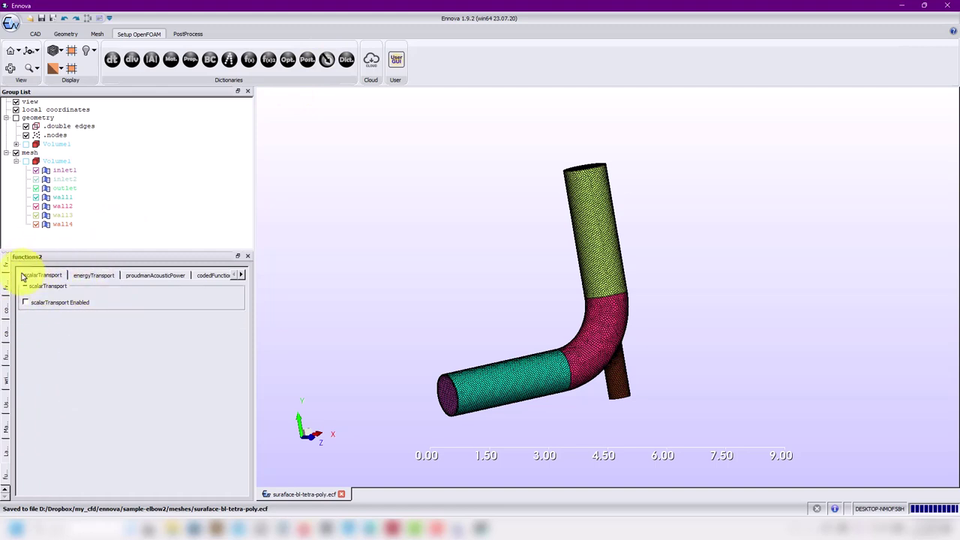
- Browse the energyTransport, proudmanAcousticPower and codedFunctionObject tabs in functions2
left_click(88, 275)
left_click(158, 275)
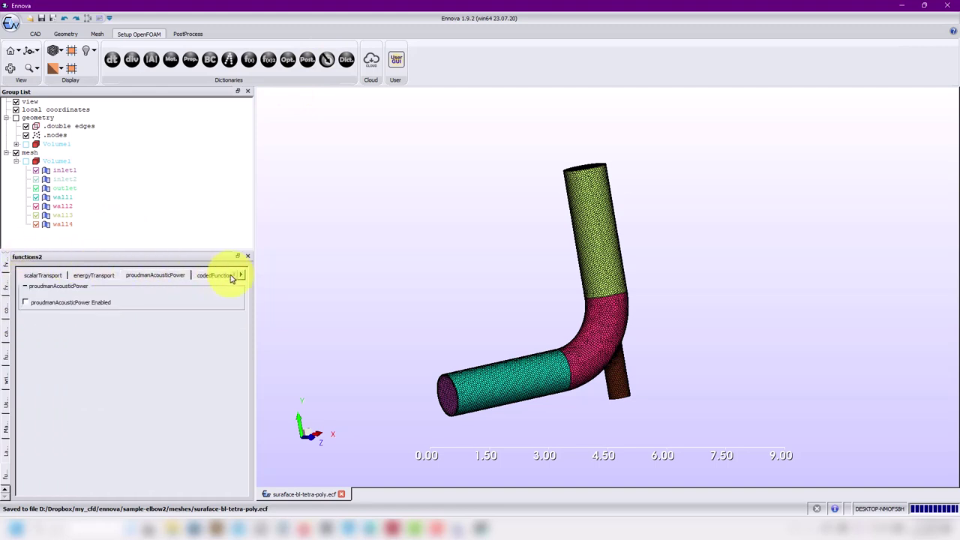
left_click(239, 276)
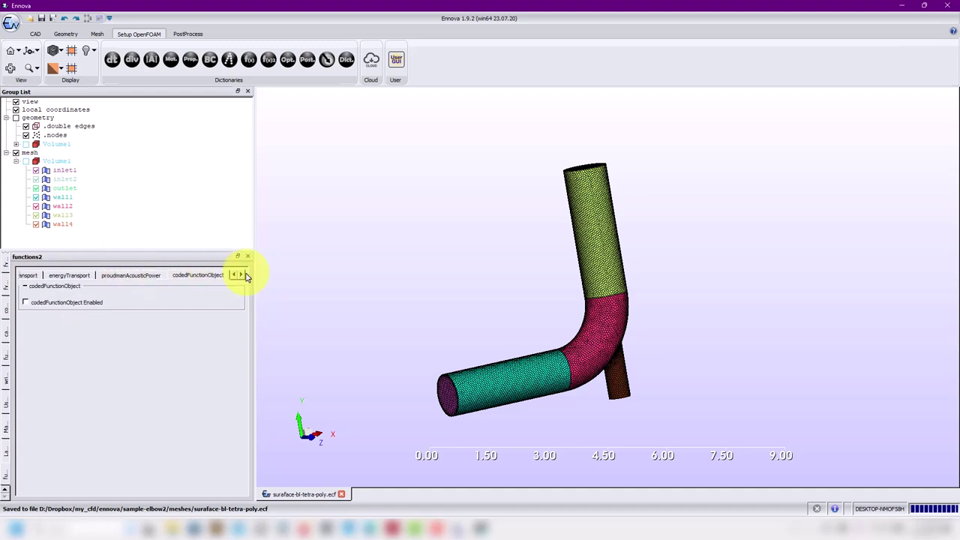
left_click(242, 276)
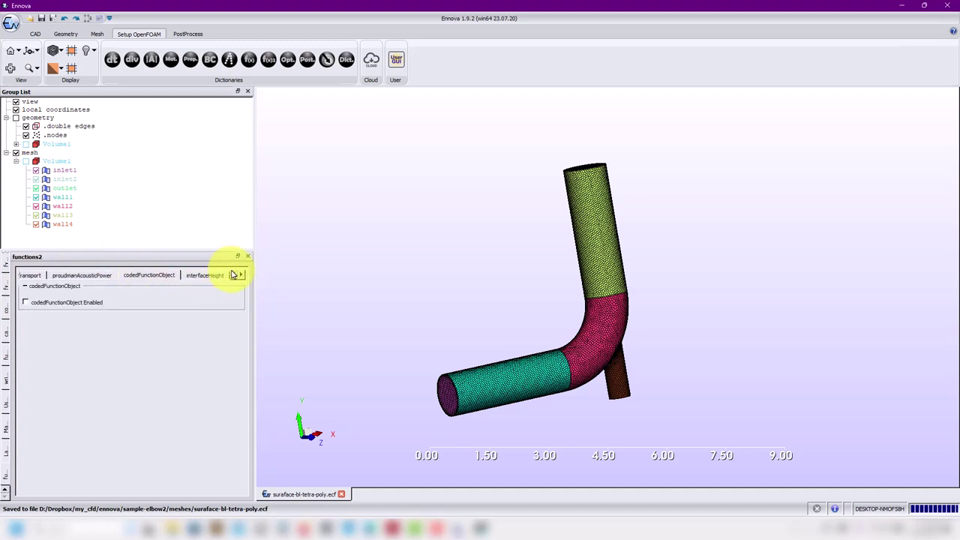
left_click(242, 276)
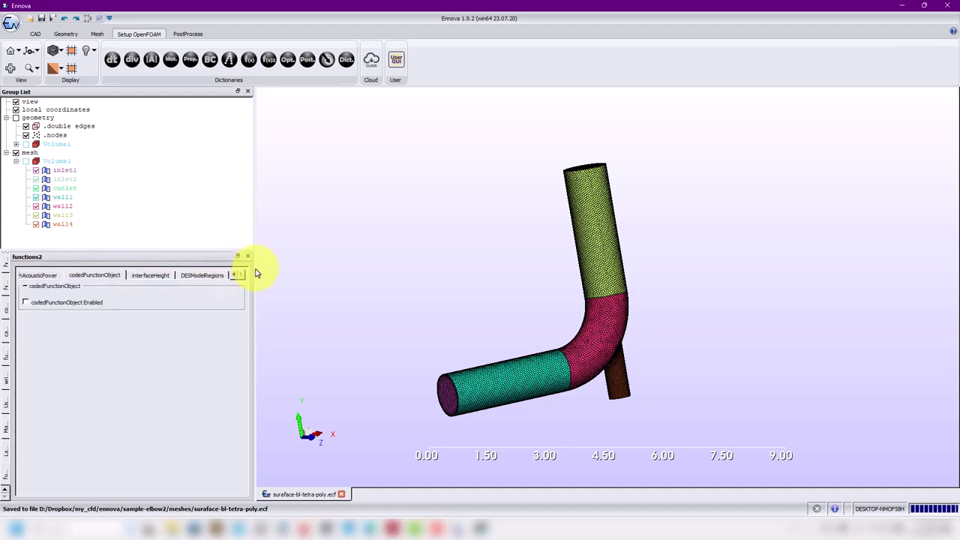
- Show the fvOptions dictionary and browse its viscousDissipation and other source-term tabs
left_click(287, 61)
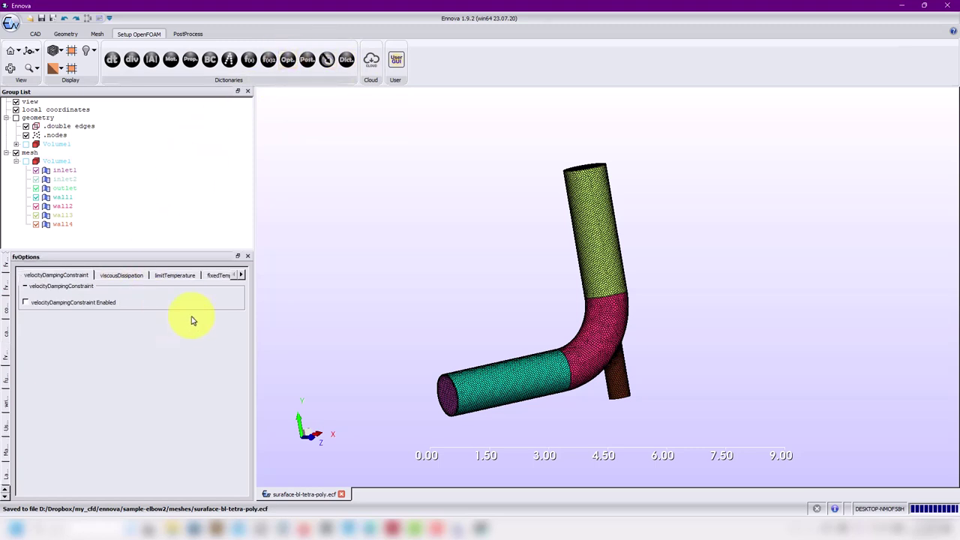
left_click(124, 274)
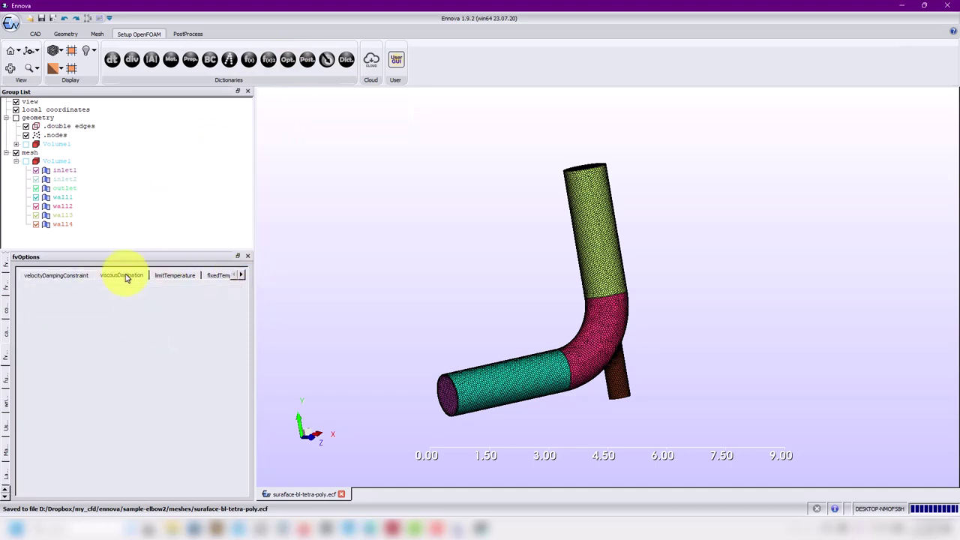
left_click(243, 275)
left_click(242, 276)
left_click(243, 276)
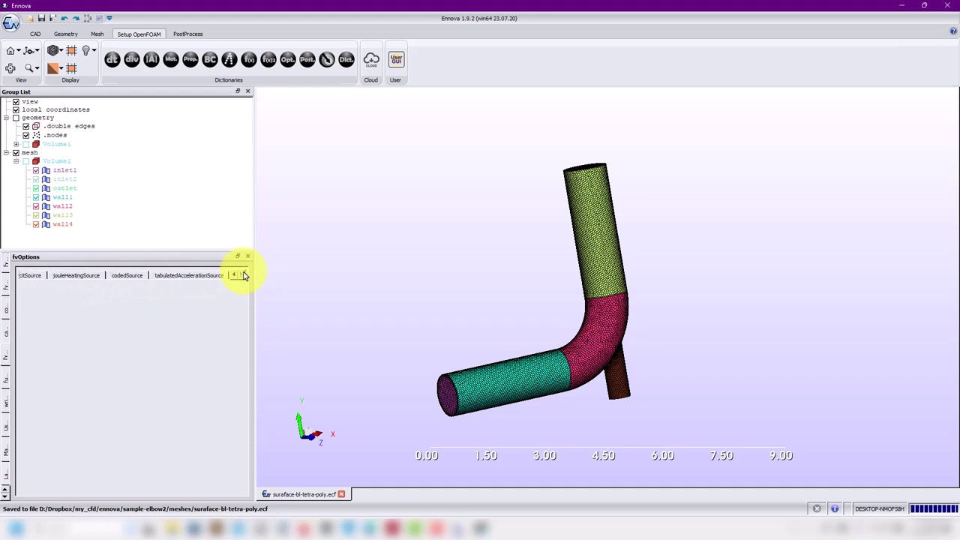
- Tick CourantNo in the post-processing Fields tab
left_click(307, 61)
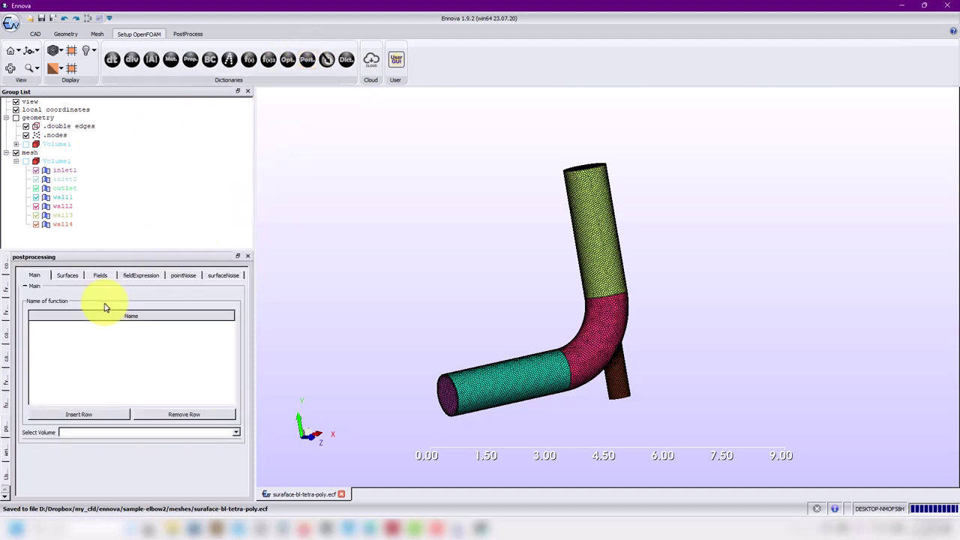
left_click(69, 277)
left_click(102, 276)
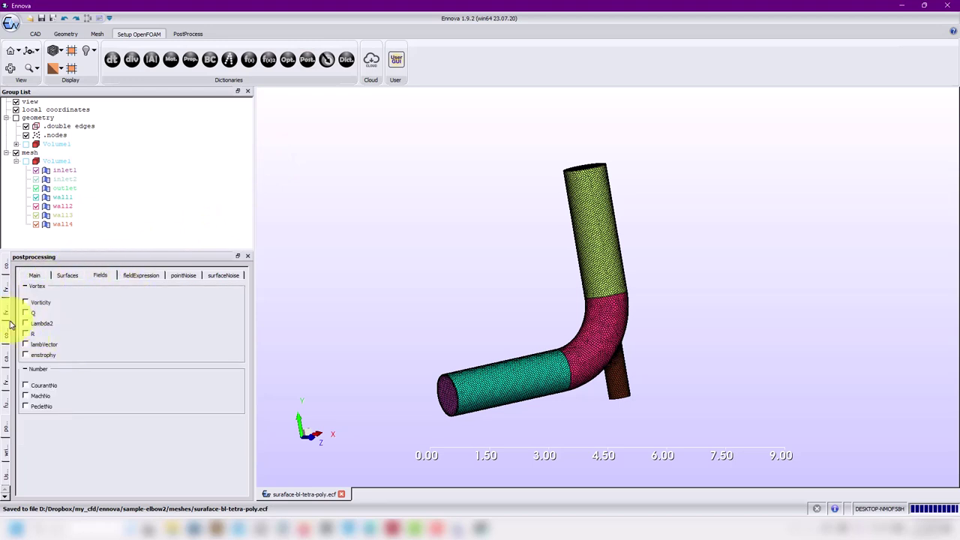
left_click(44, 386)
- Check the fieldExpression and pointNoise tabs, then bring up writeDict with WSL as run platform
left_click(154, 276)
left_click(184, 276)
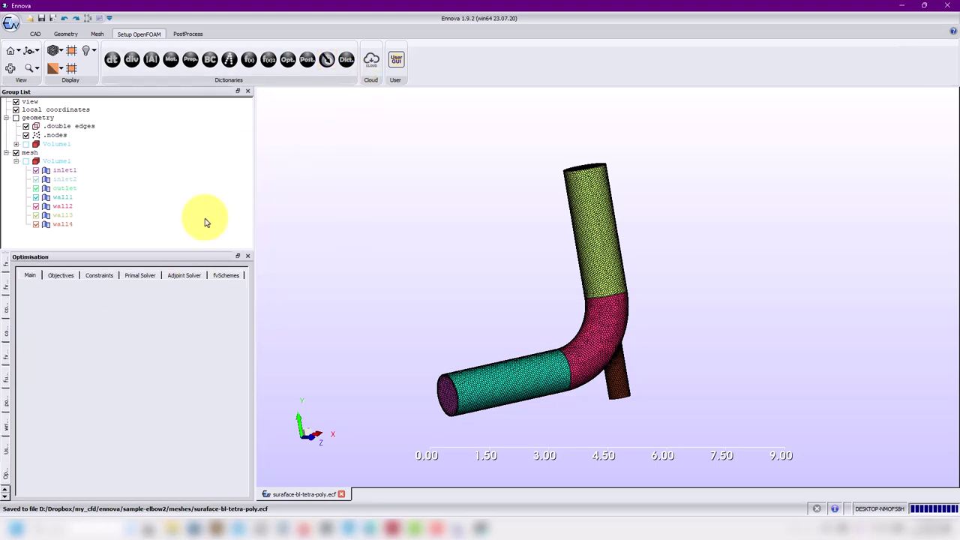
left_click(347, 62)
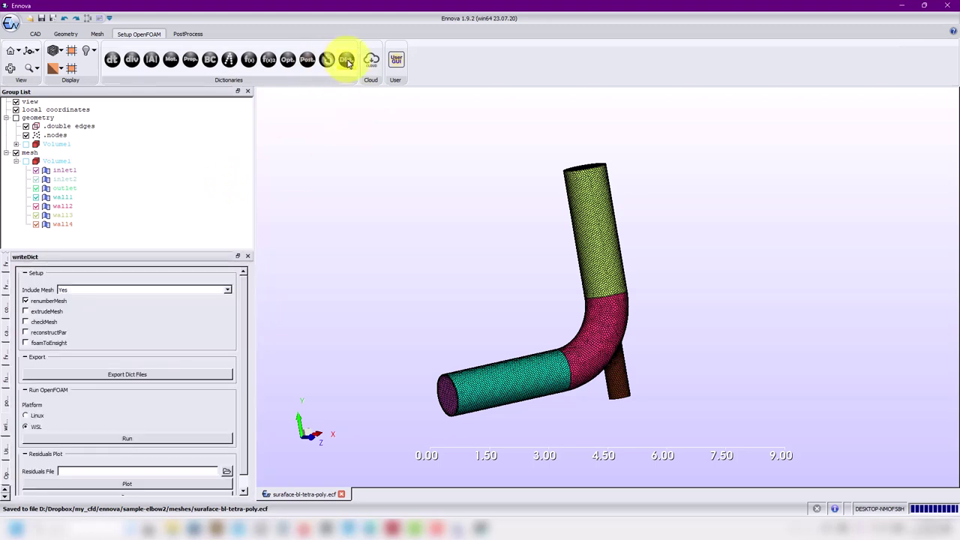
- Export the OpenFOAM case dictionaries and mesh into the meshes/run1 folder
left_click(127, 375)
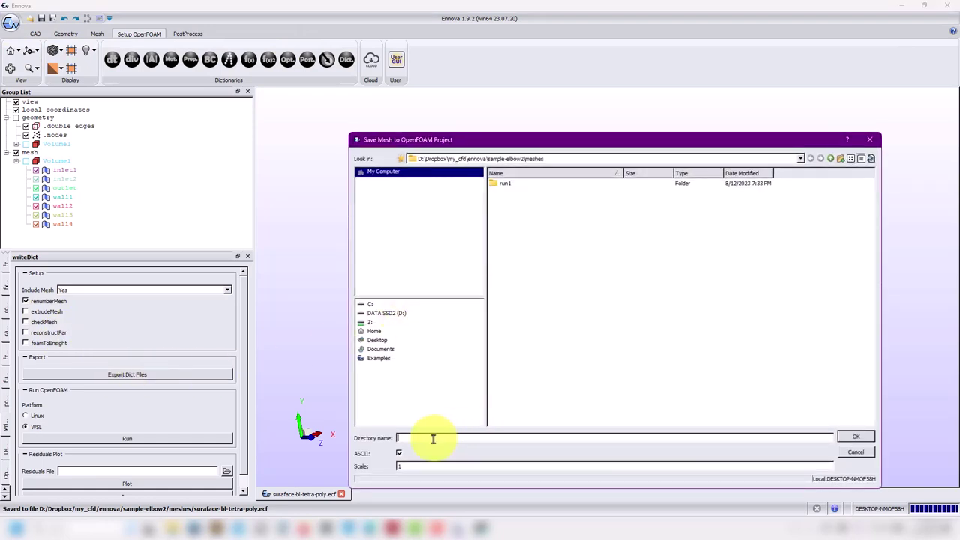
type("run1")
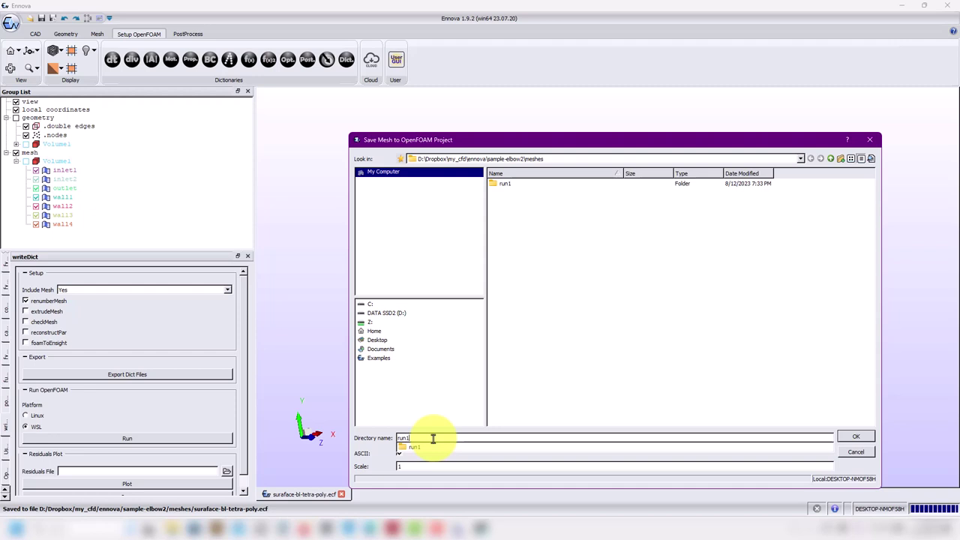
left_click(433, 441)
left_click(859, 438)
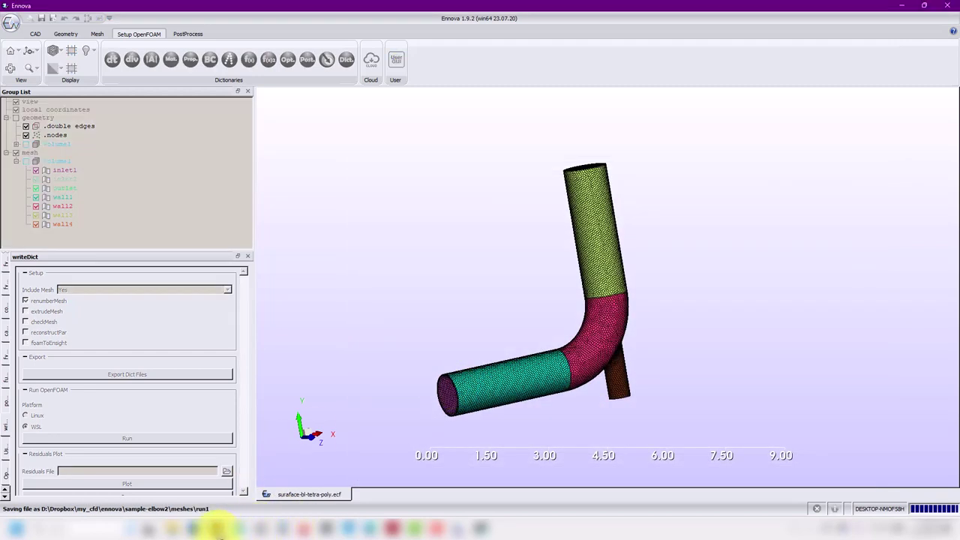
- Open the five initial-condition files k, nut, omega, p and U from run1\0 in Sublime Text
mouse_move(171, 530)
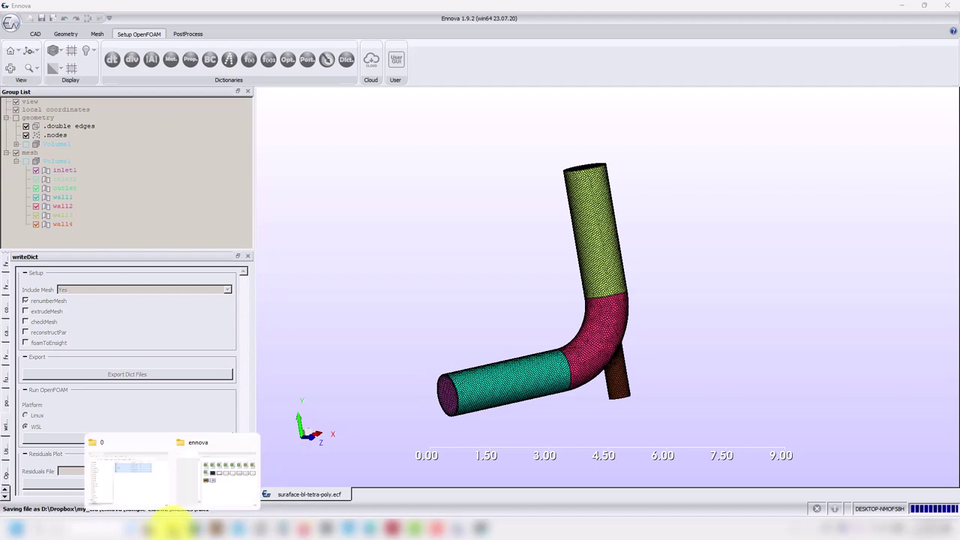
left_click(140, 488)
left_click(216, 529)
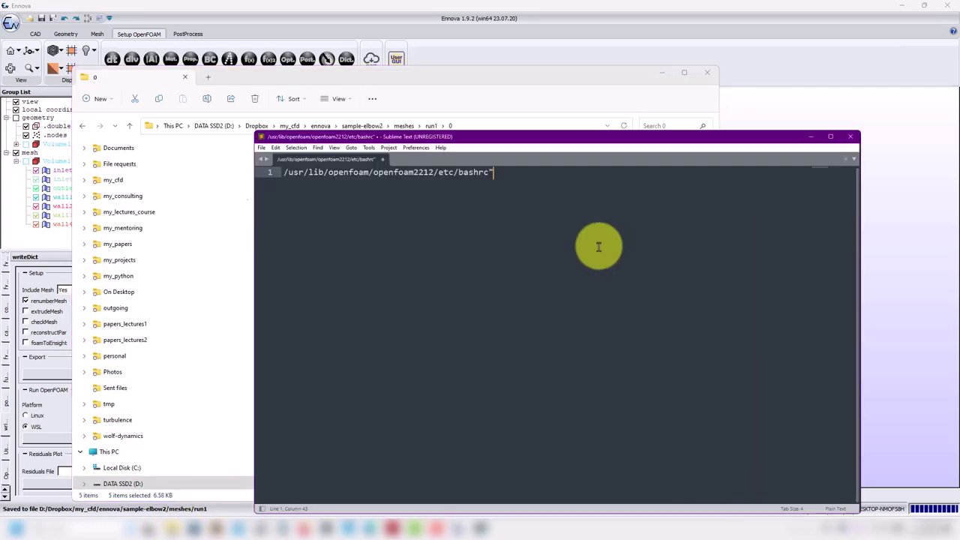
left_click_drag(318, 87, 266, 67)
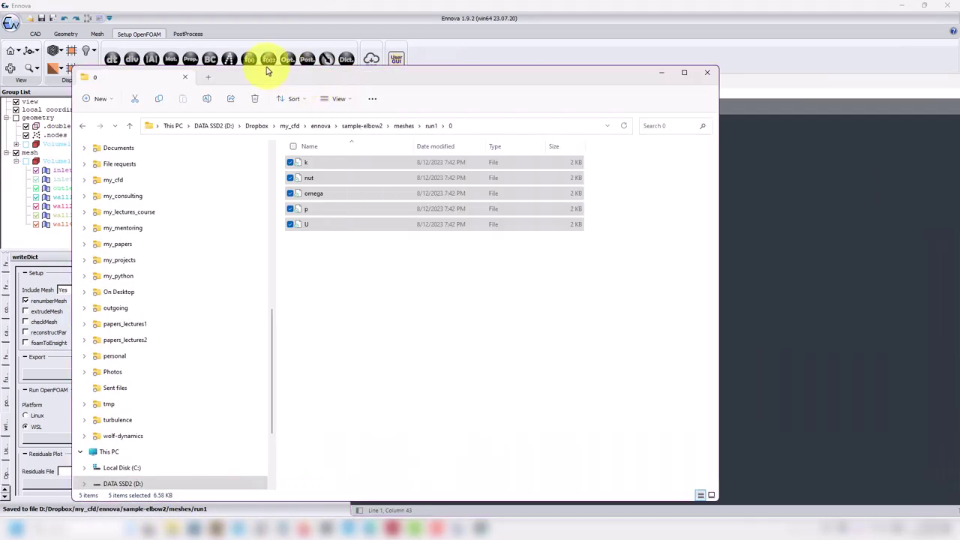
key("Return")
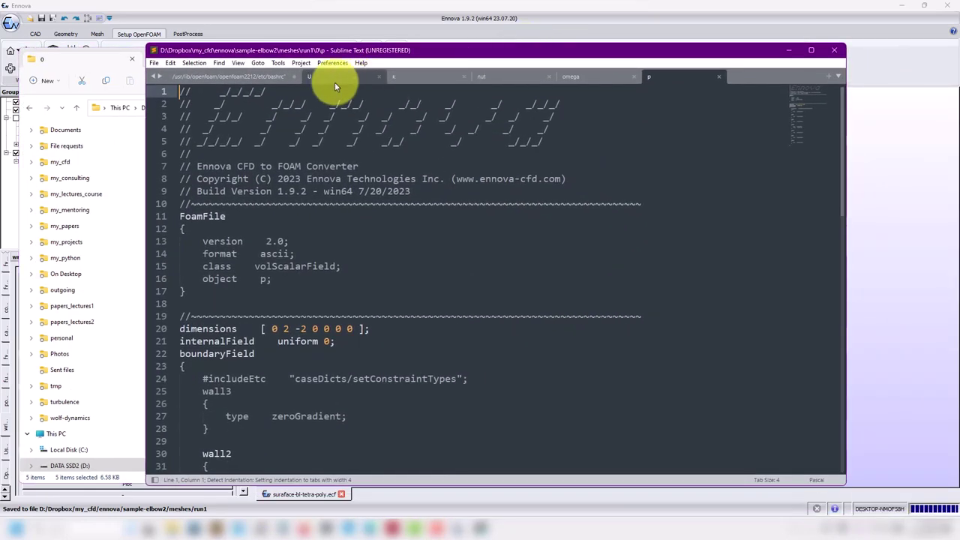
- Check the U, k and nut boundary values, then go up to the run1 folder
left_click(335, 77)
scroll(367, 267, "down", 13)
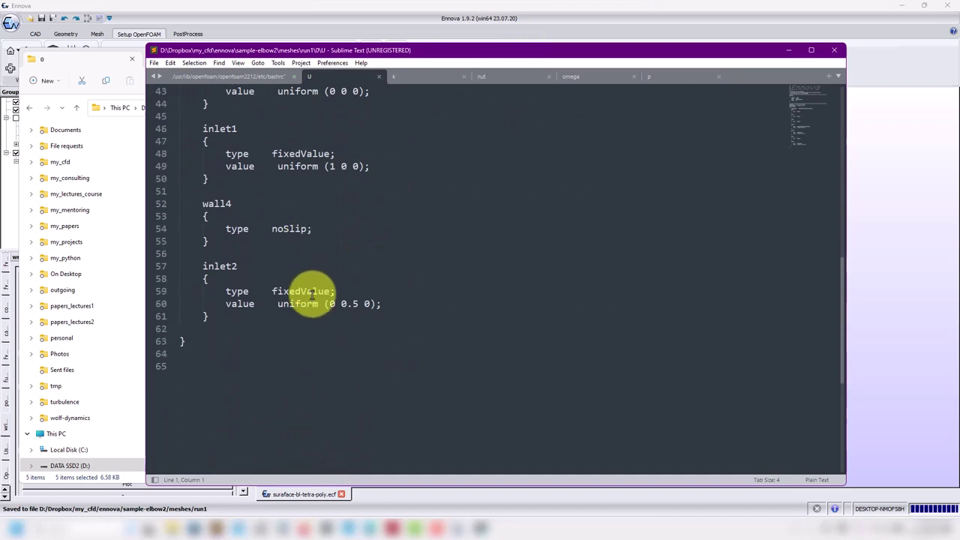
scroll(310, 293, "up", 13)
left_click(432, 80)
left_click(499, 75)
left_click_drag(510, 54, 675, 59)
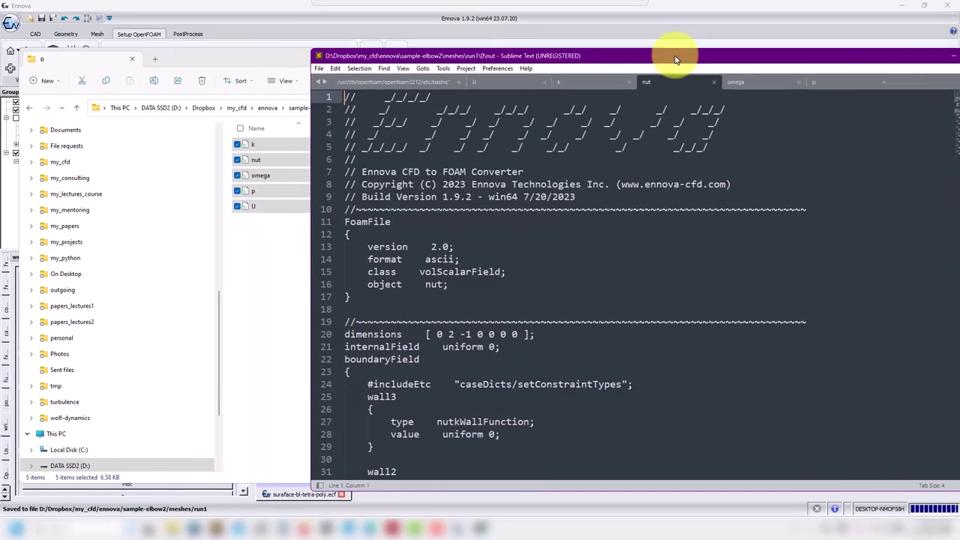
left_click(278, 289)
left_click(79, 110)
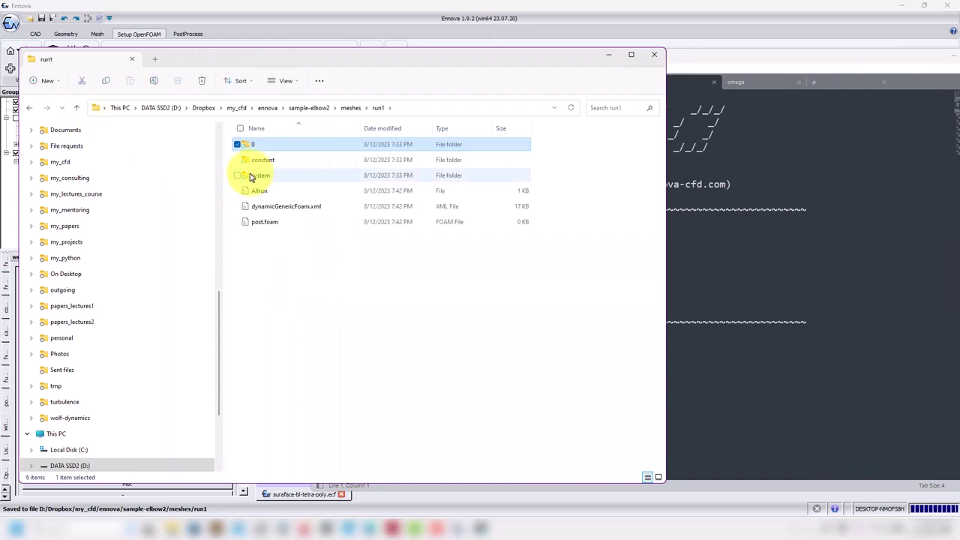
- Open system/controlDict in Sublime Text to check its fieldMinMax and yPlus entries
double_click(251, 175)
left_click_drag(264, 159, 699, 197)
scroll(695, 204, "down", 9)
scroll(475, 146, "down", 9)
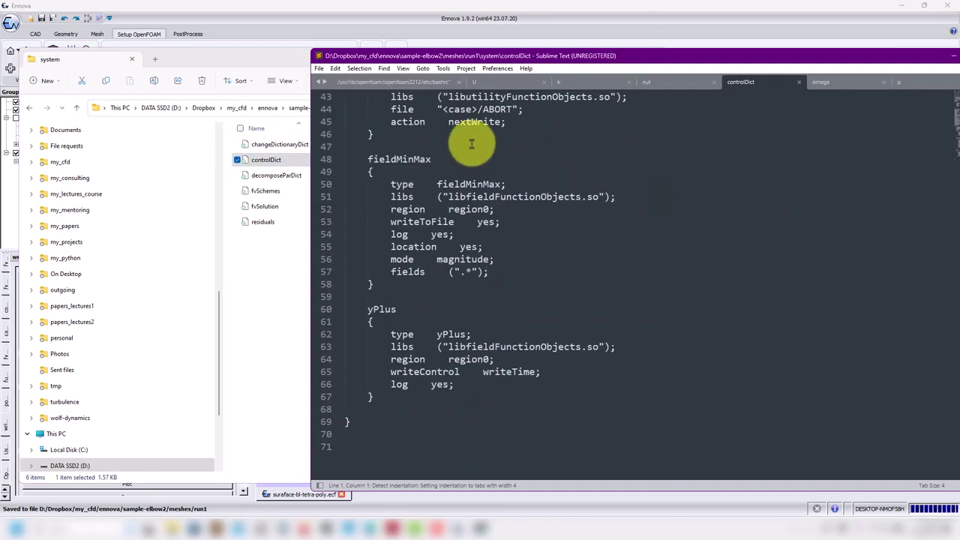
scroll(467, 193, "up", 6)
left_click_drag(800, 63, 457, 80)
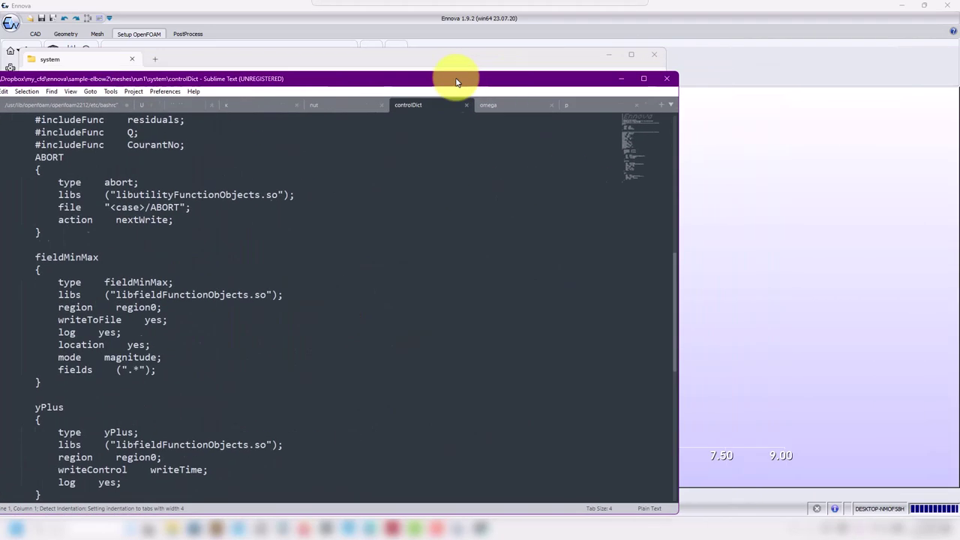
- Close controlDict, nut, k and U, and hide Sublime and Explorer to show Ennova's elbow mesh
left_click(453, 106)
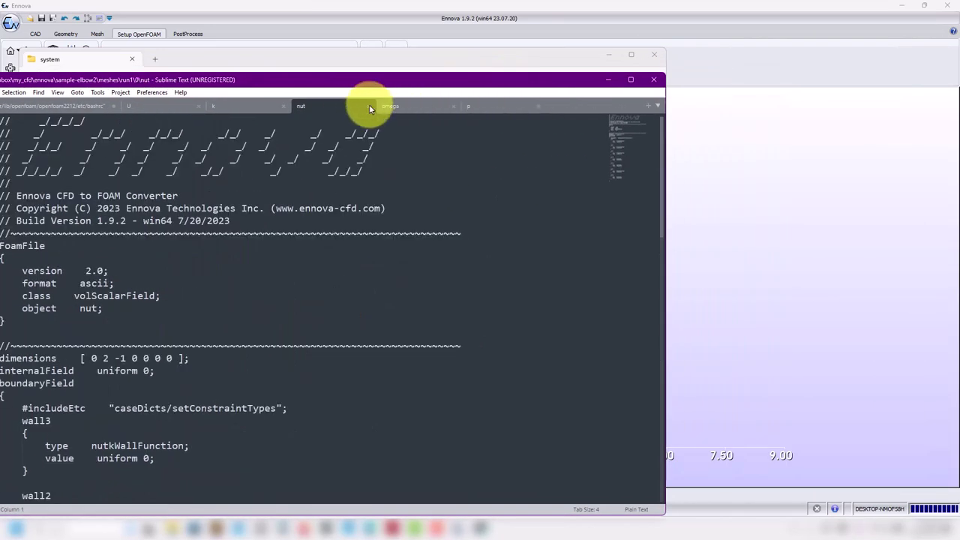
left_click(369, 108)
left_click(283, 107)
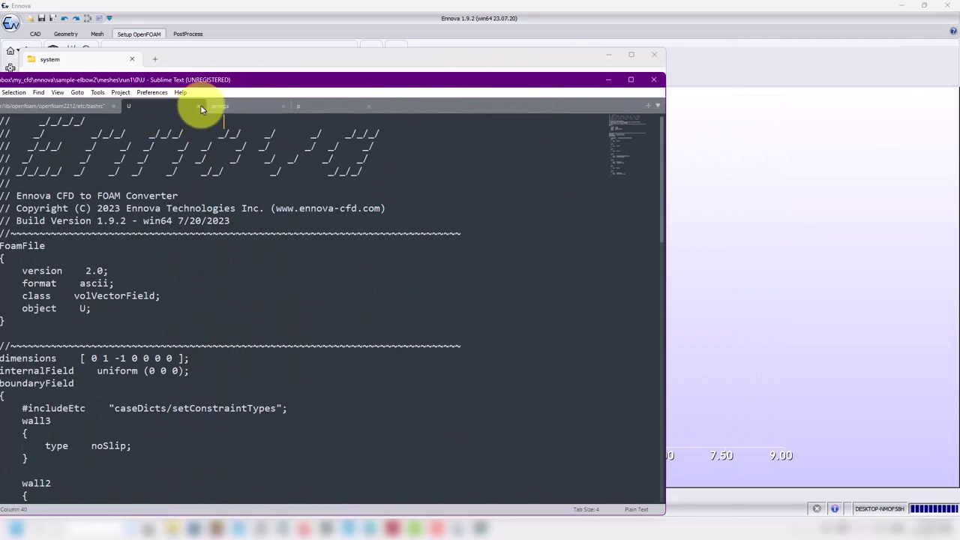
left_click(199, 106)
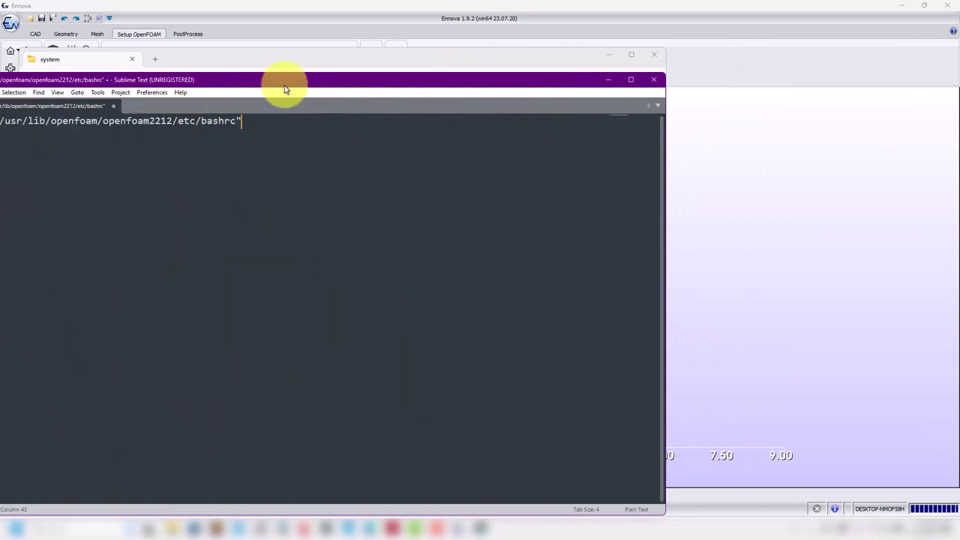
left_click_drag(285, 89, 521, 58)
left_click(850, 54)
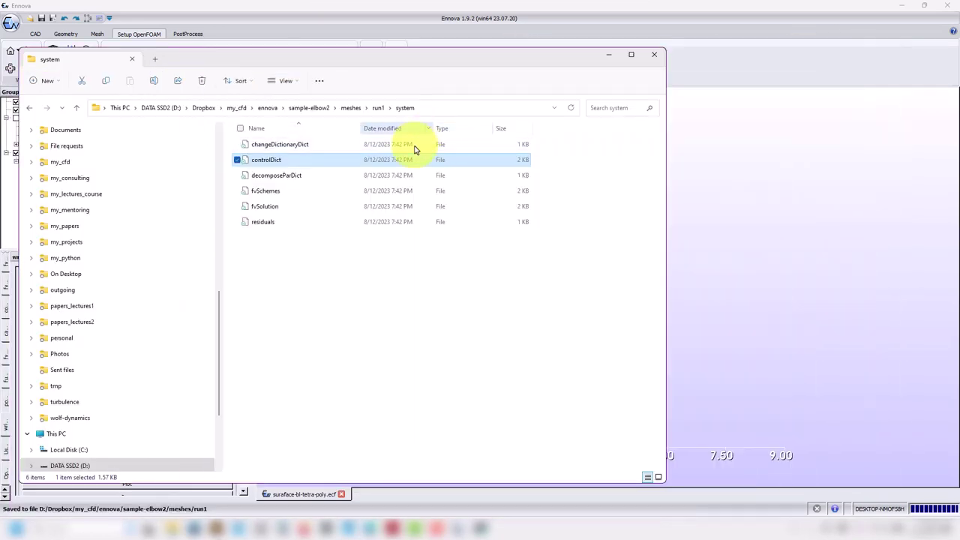
left_click(379, 109)
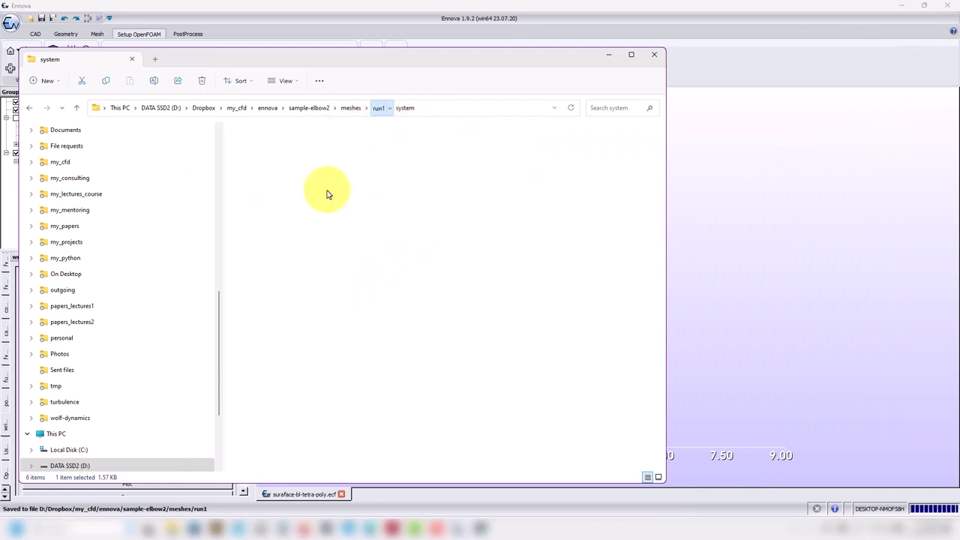
left_click(610, 60)
left_click_drag(505, 230, 497, 185)
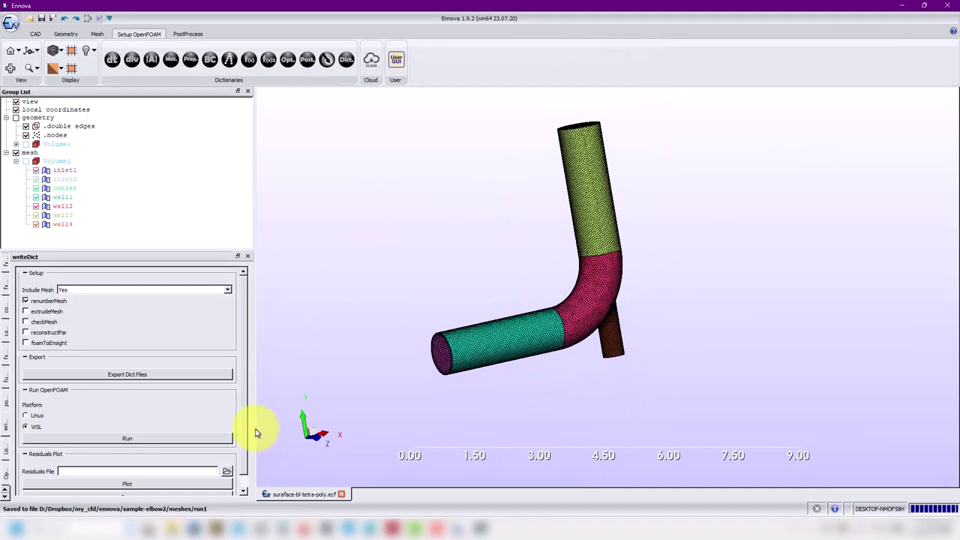
- Run the exported elbow case with OpenFOAM on the WSL platform
left_click_drag(243, 448, 242, 491)
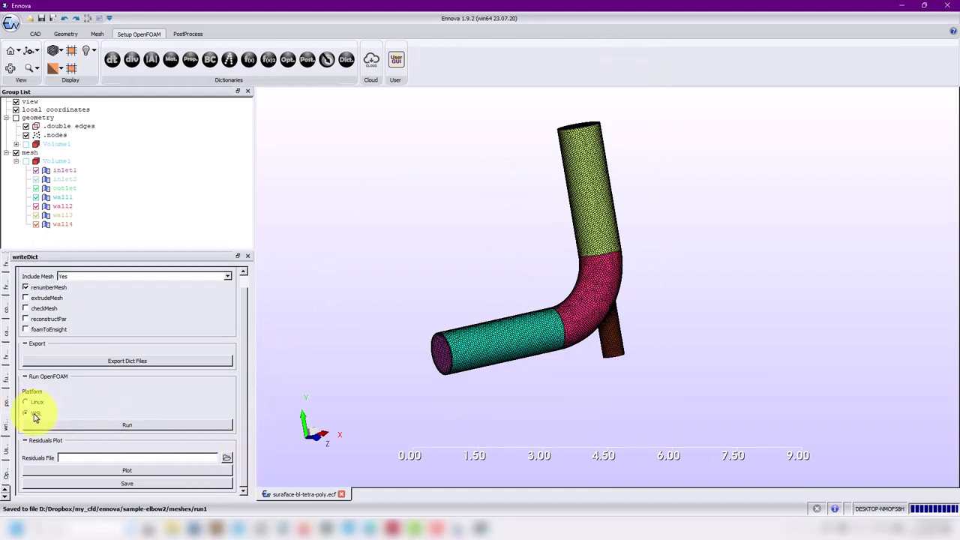
left_click(117, 426)
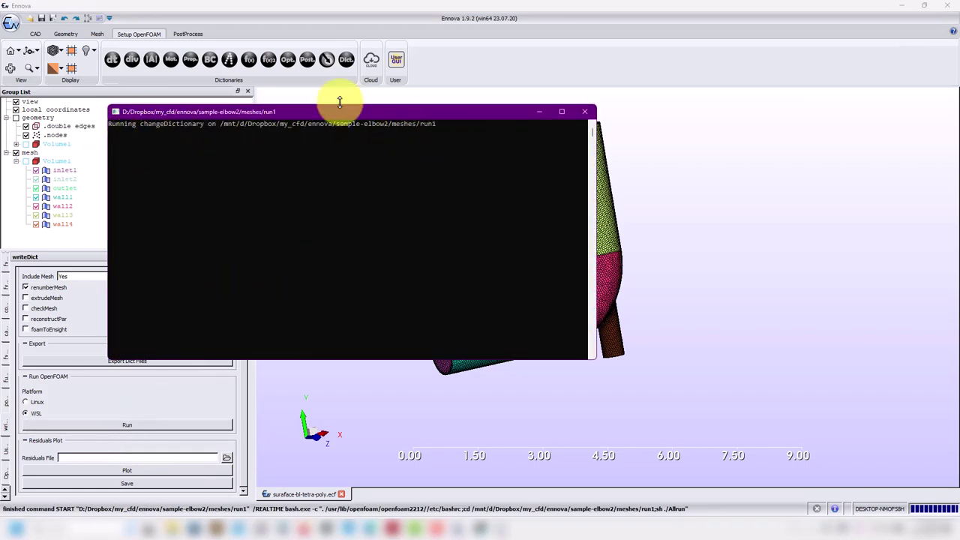
left_click(194, 529)
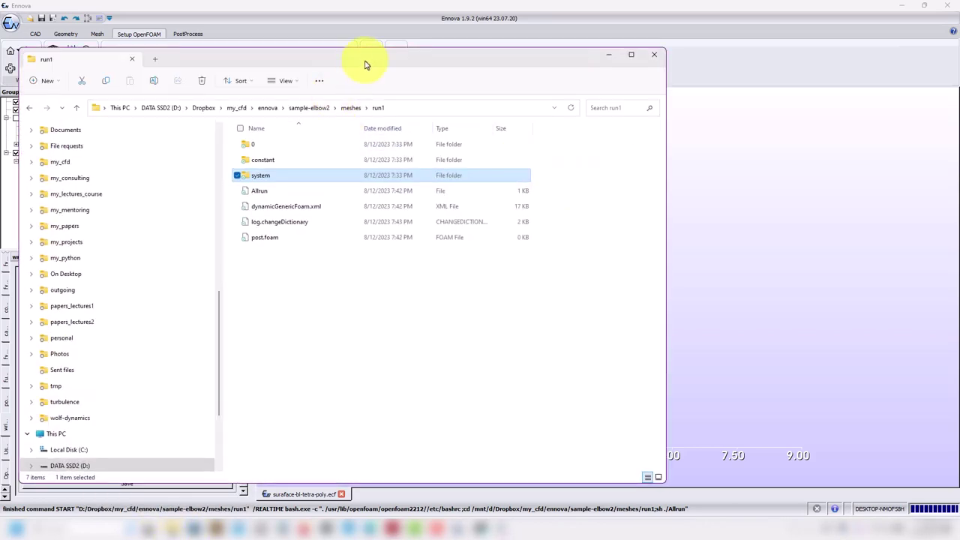
left_click_drag(366, 65, 734, 80)
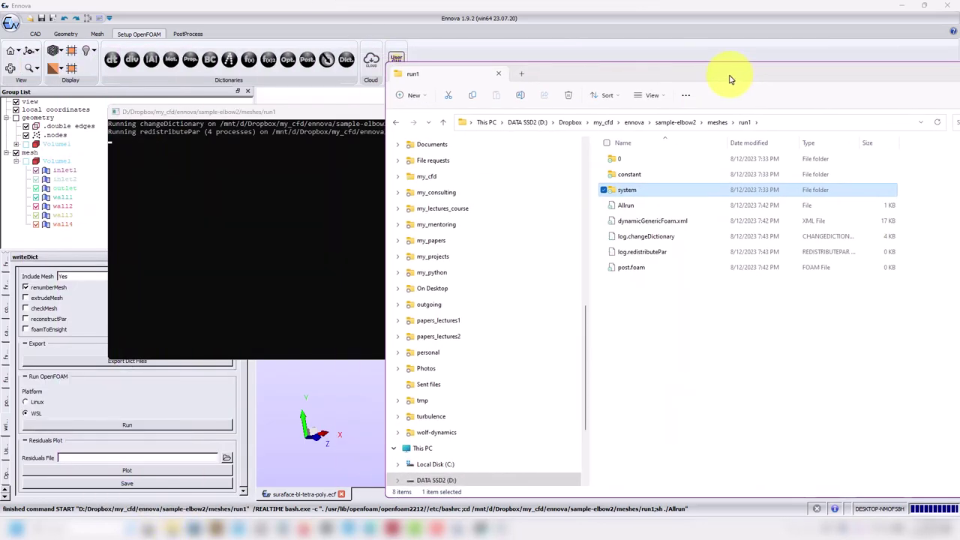
- Watch the console and run1 until processor0–3 appear and simpleFoam runs on 4 processes, then browse for the residuals file
left_click(346, 222)
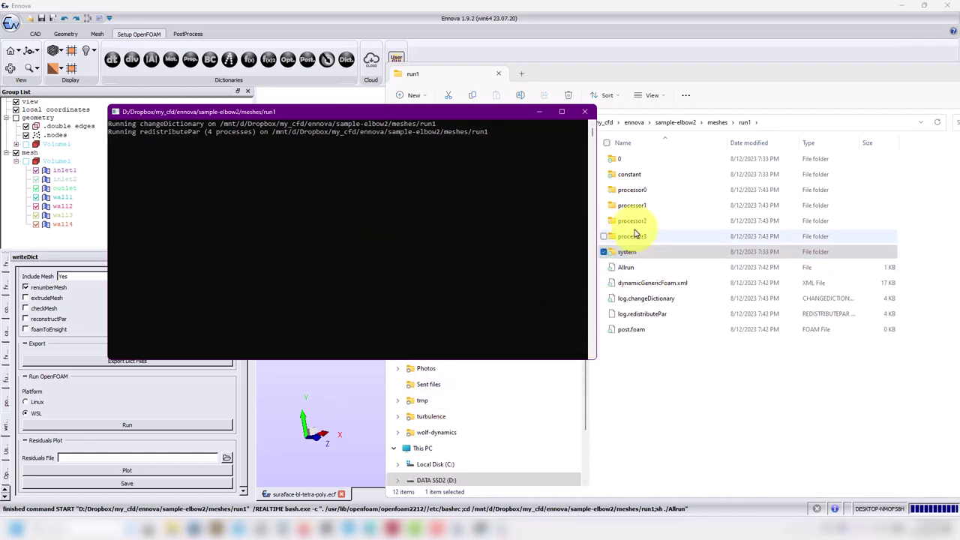
left_click(629, 252)
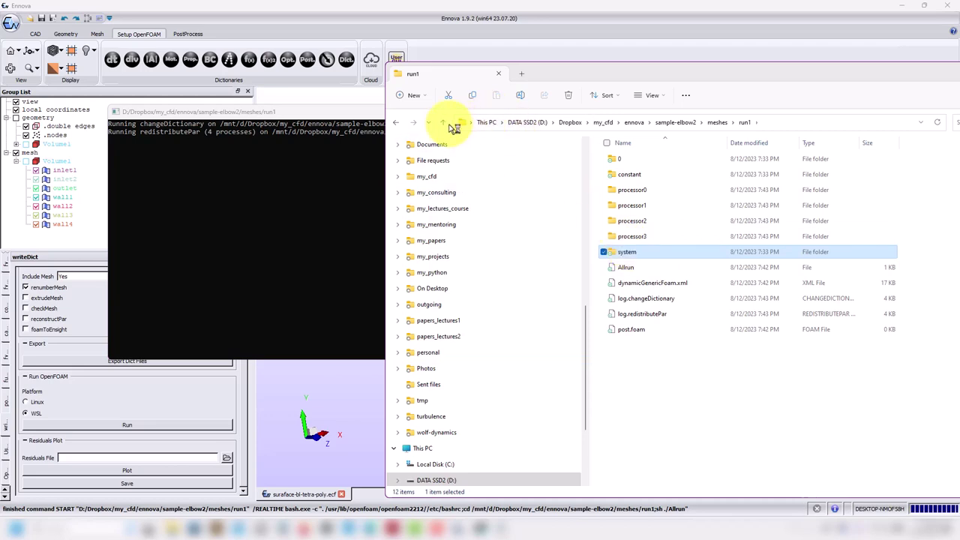
key("Return")
left_click(445, 123)
left_click(260, 309)
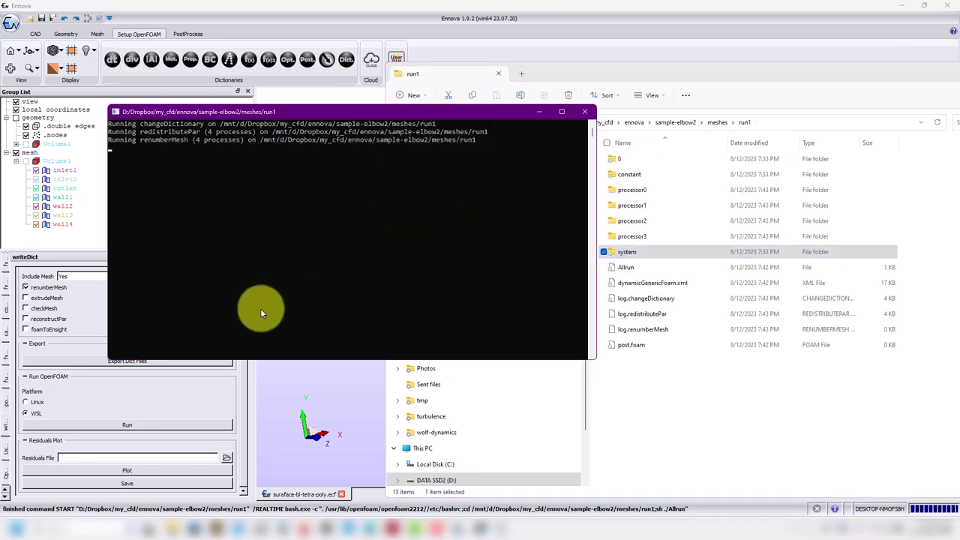
double_click(870, 75)
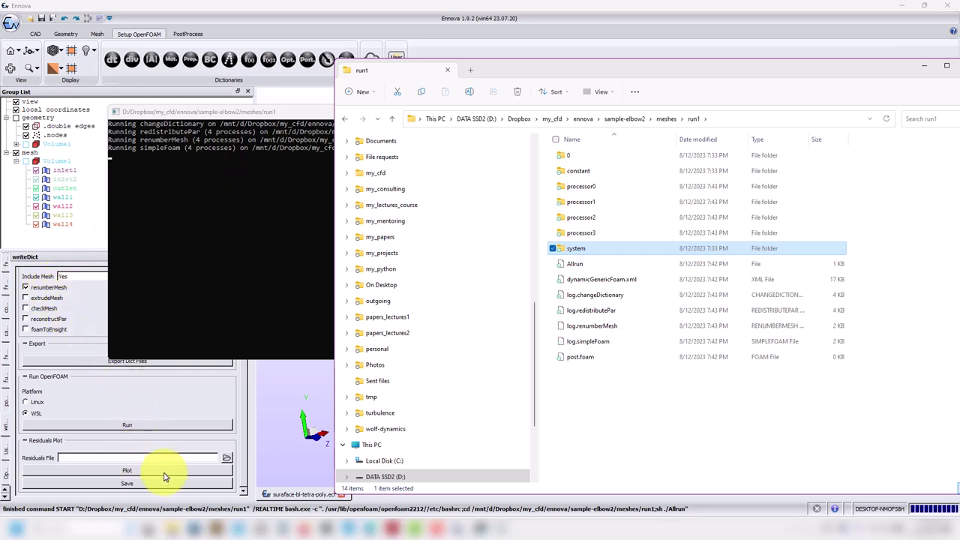
left_click(198, 270)
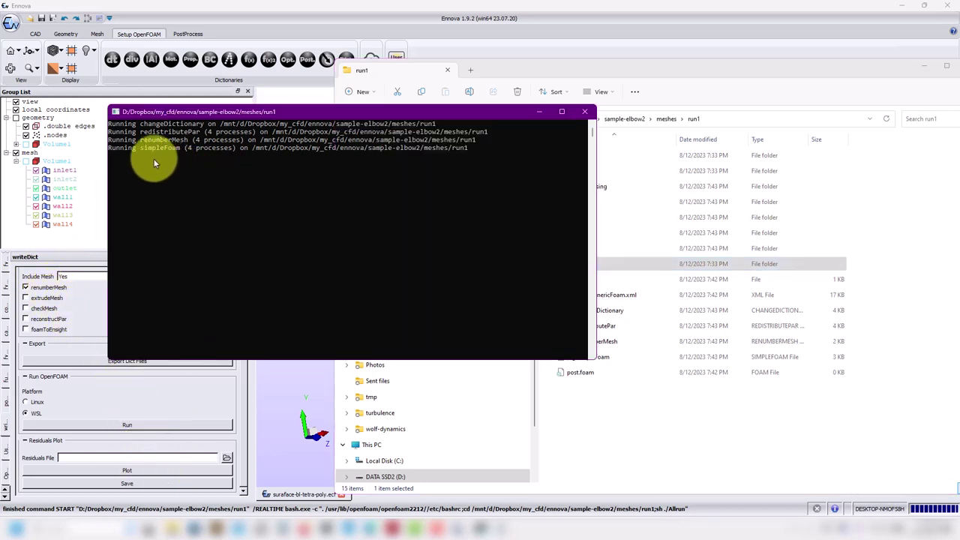
left_click(226, 459)
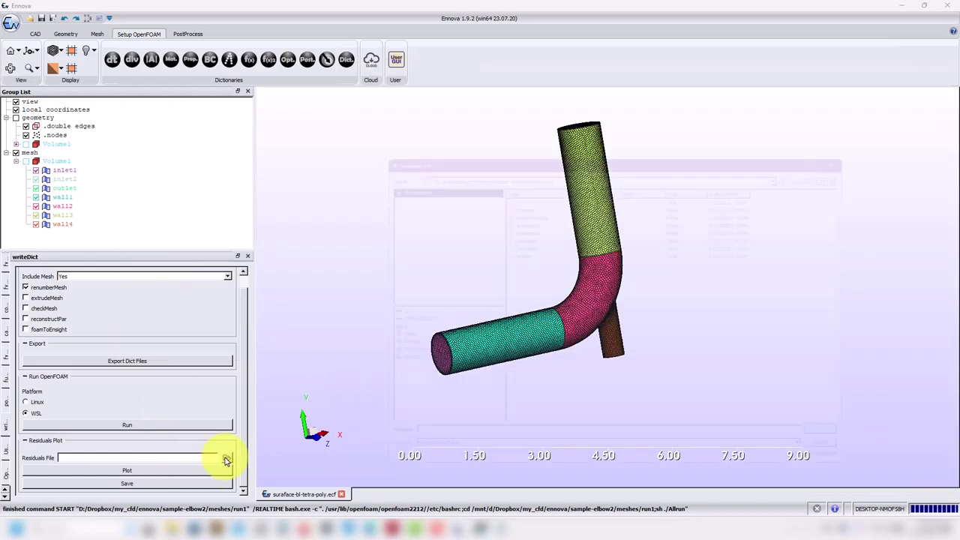
- Choose postProcessing/residuals/0/solverInfo.dat as the residuals file and plot it
double_click(525, 202)
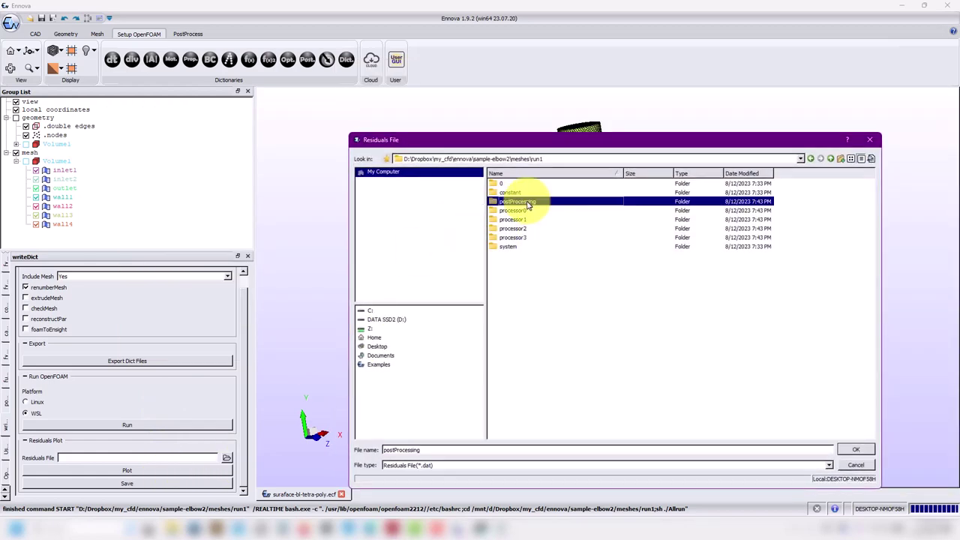
double_click(513, 193)
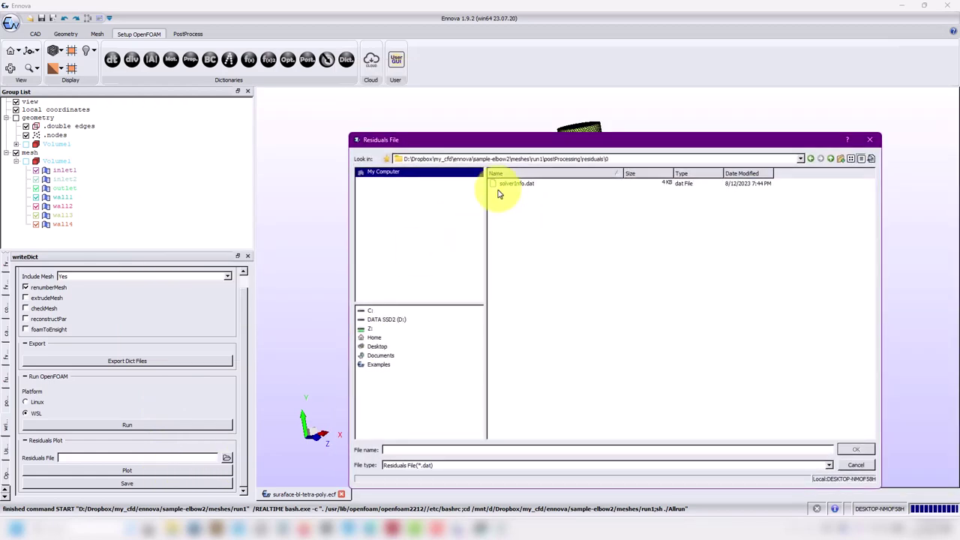
left_click(516, 184)
left_click(858, 450)
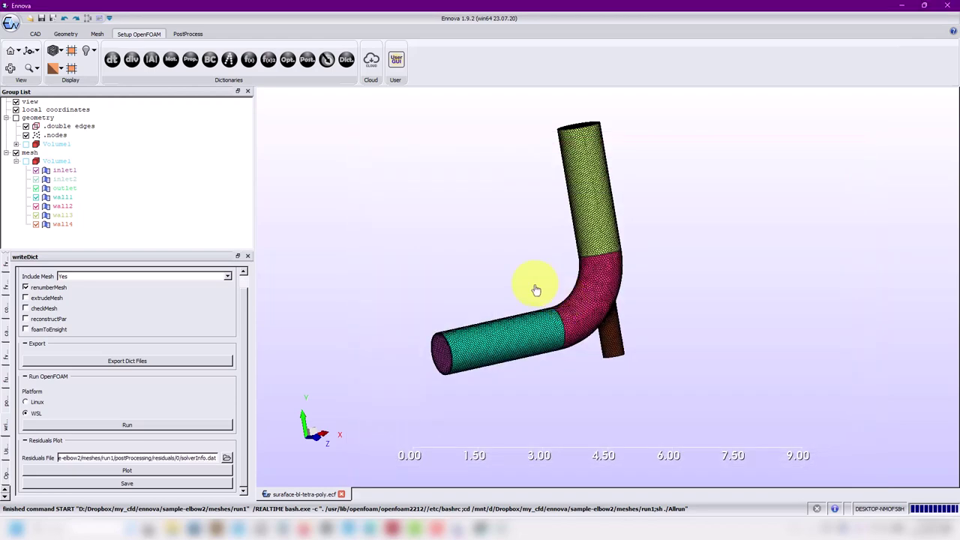
left_click(163, 472)
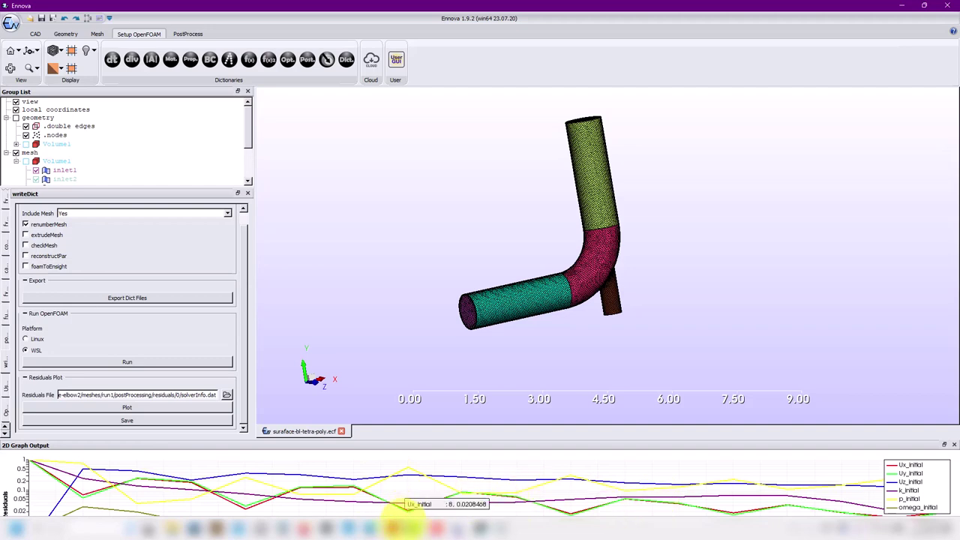
left_click(483, 526)
- List run1 and follow log.simpleFoam with tail -f to Time = 39, then return to Ennova
type("ls")
key("Return")
type("cd")
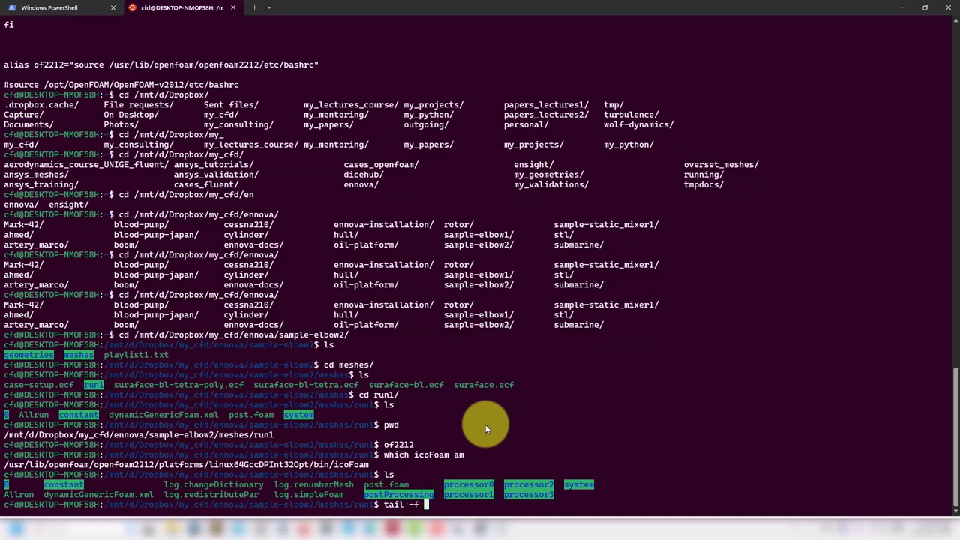
key("Return")
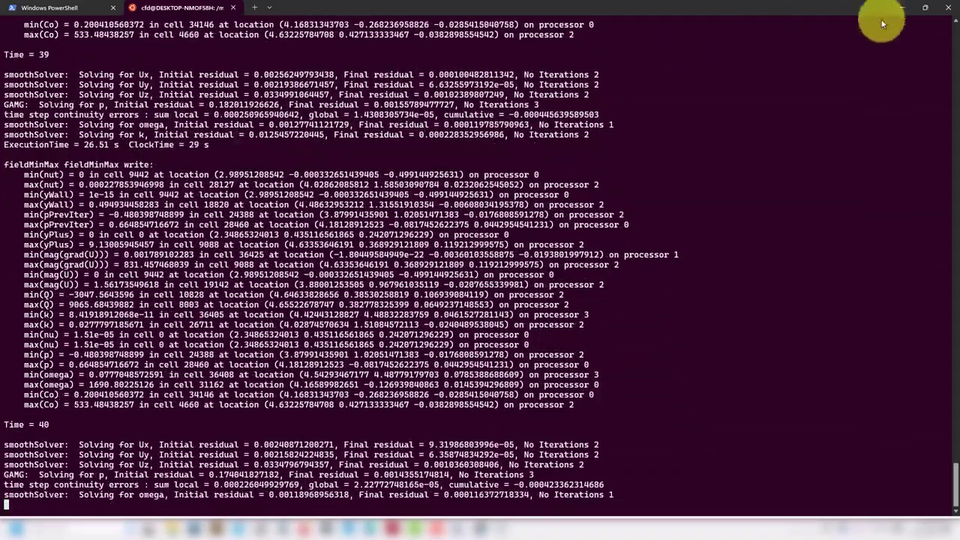
left_click(903, 8)
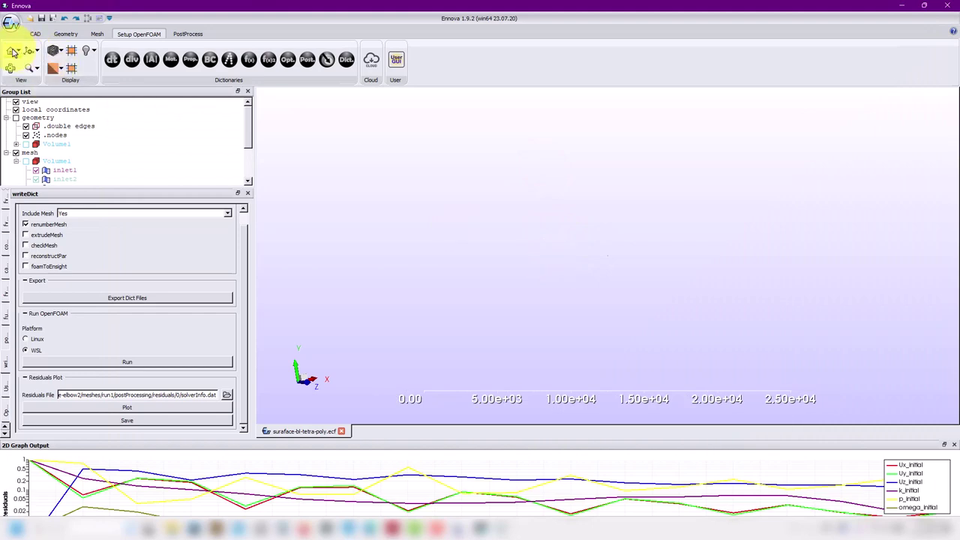
- Float a resized residuals graph over the upper viewport and replot it three times to nearly 60 iterations
left_click(11, 51)
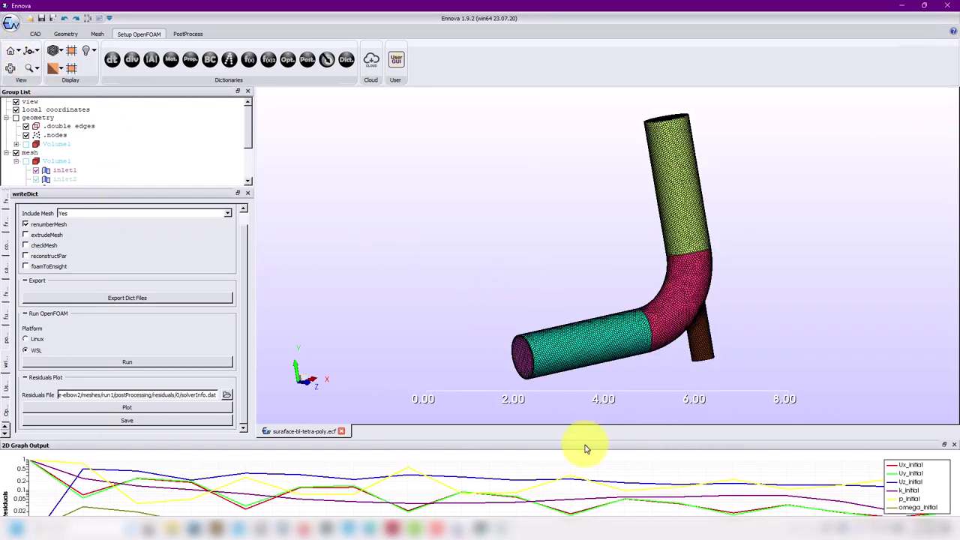
left_click_drag(559, 447, 497, 214)
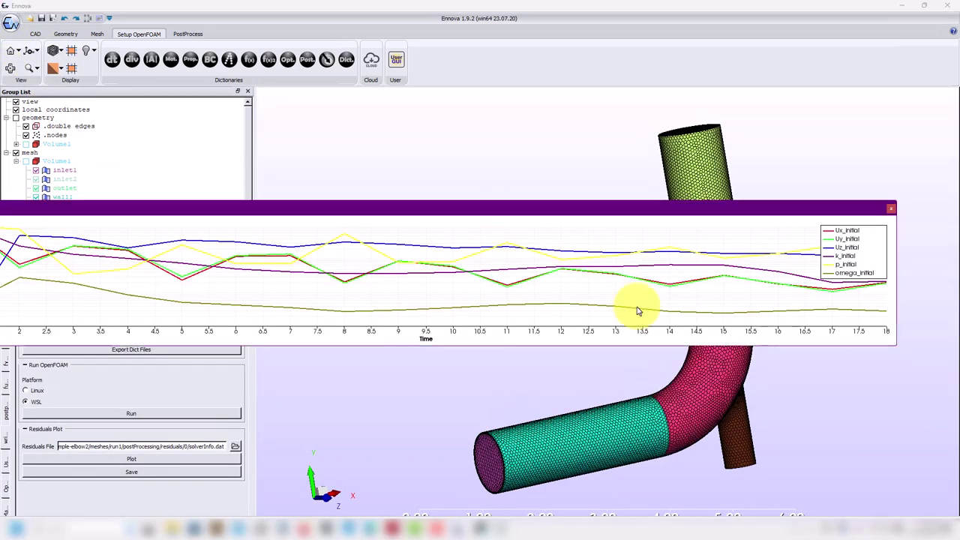
left_click_drag(895, 348, 493, 440)
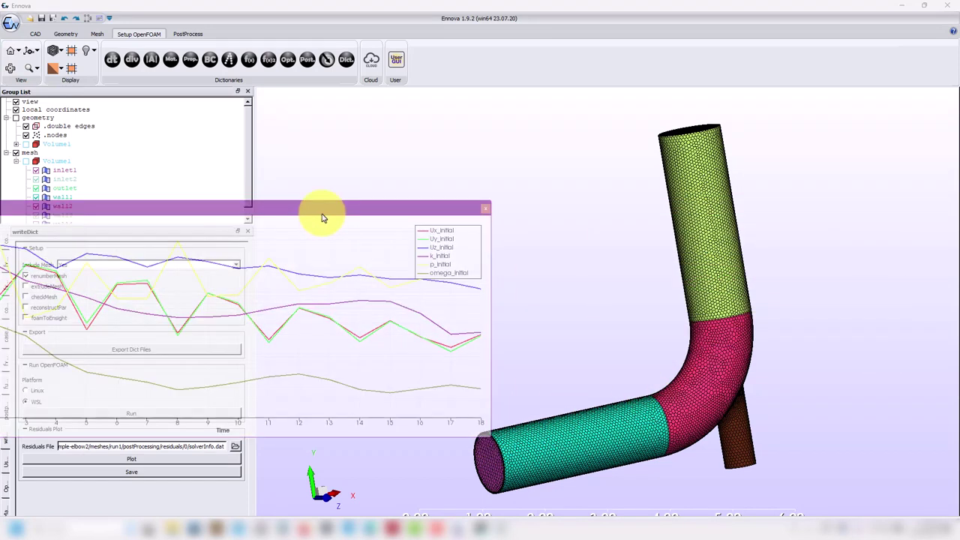
left_click_drag(321, 213, 696, 129)
left_click(185, 460)
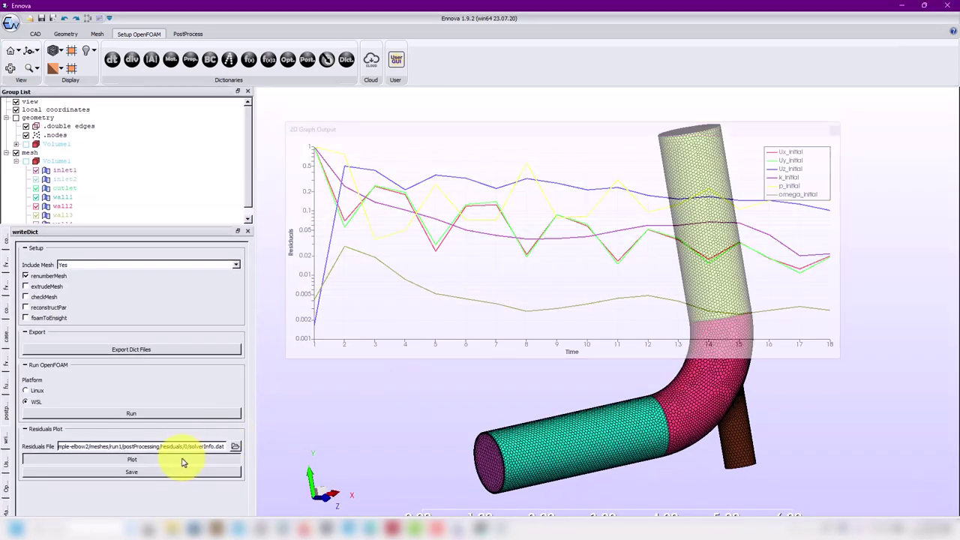
left_click(184, 462)
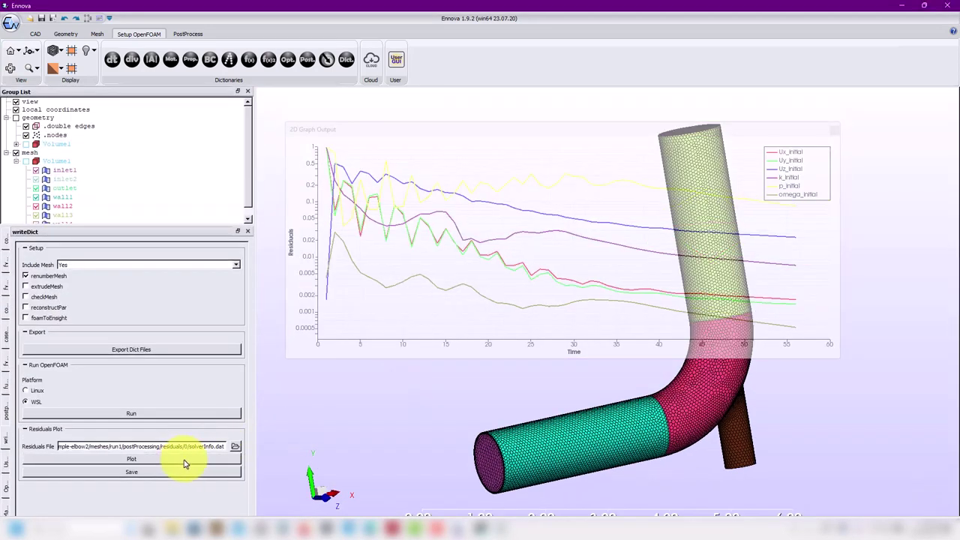
left_click(184, 460)
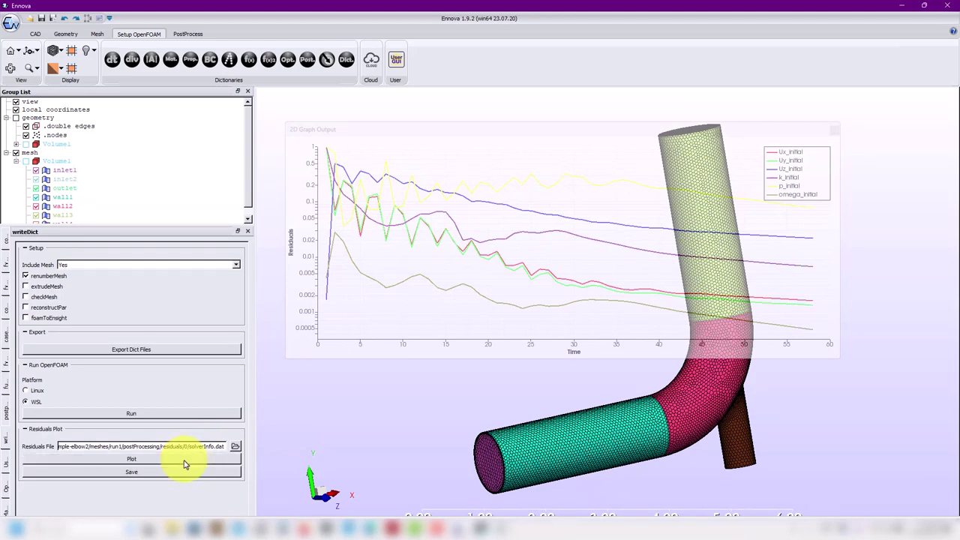
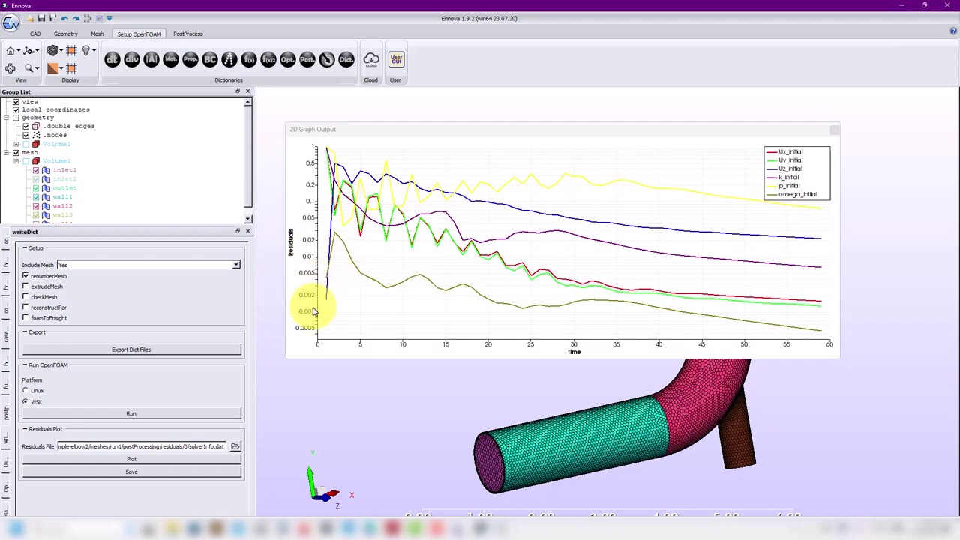
- Move the 2D Graph Output aside and replot the residuals with the latest solver data
mouse_move(774, 310)
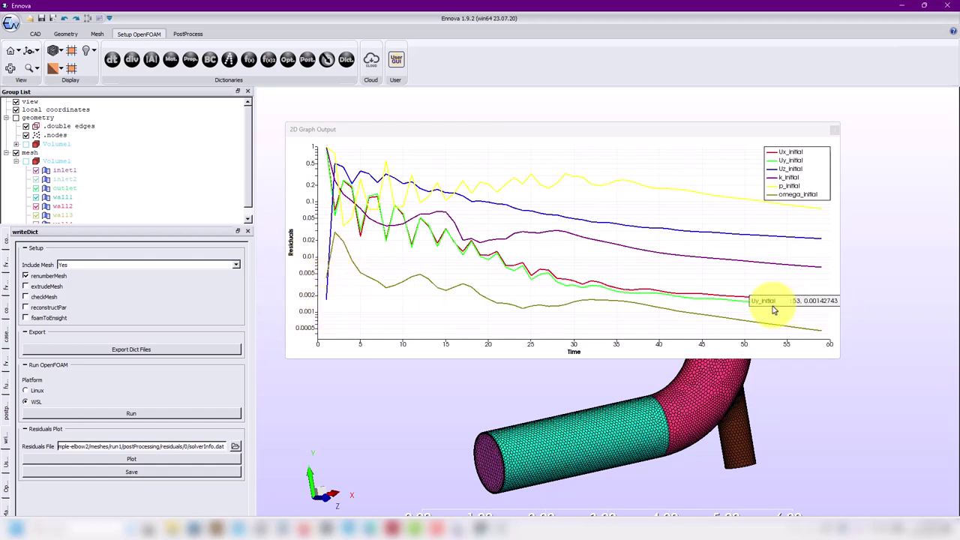
left_click(484, 529)
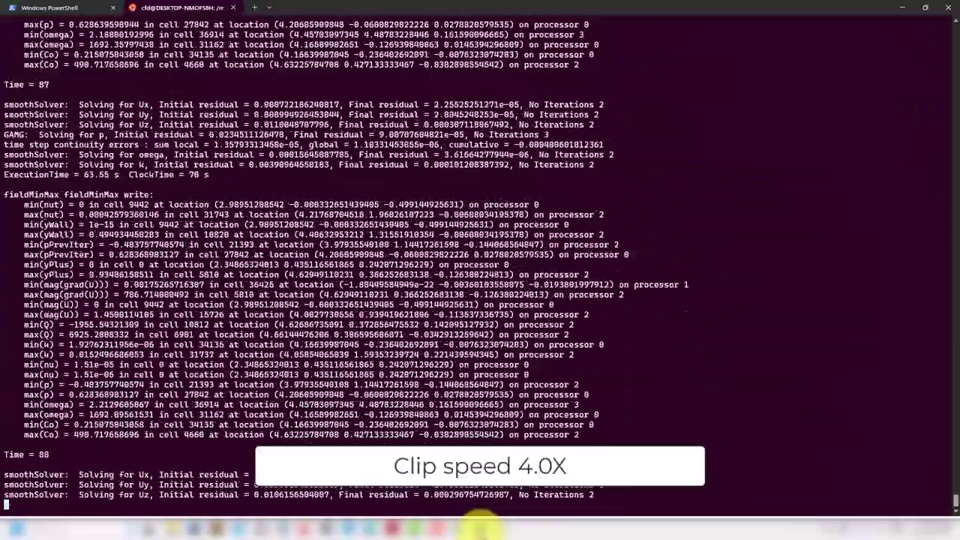
left_click(484, 529)
left_click(922, 10)
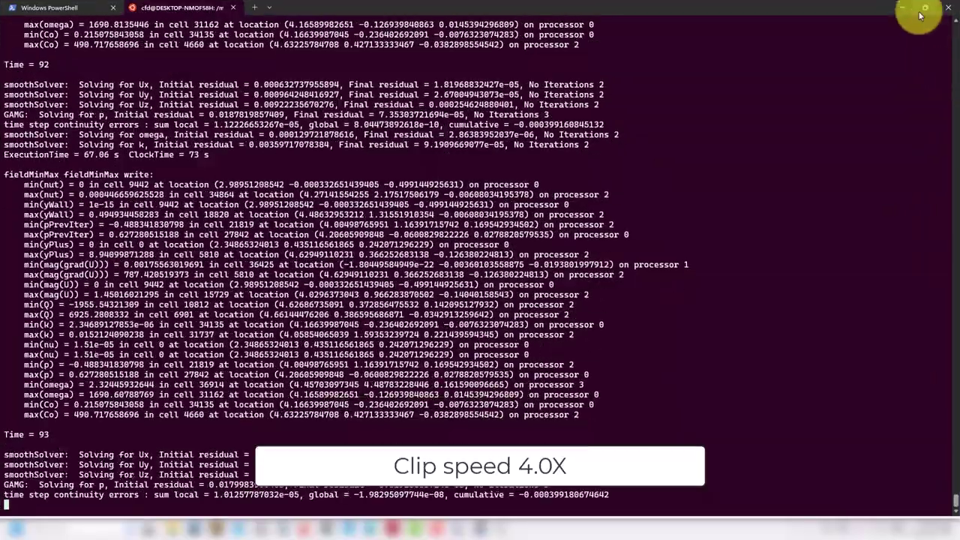
left_click(484, 529)
left_click_drag(822, 251, 844, 280)
left_click(192, 459)
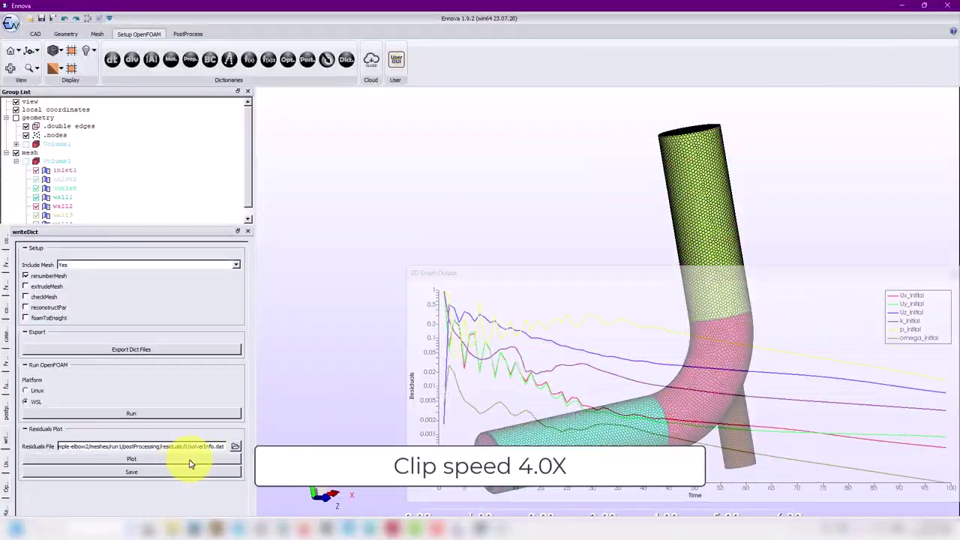
- Bring the WSL solver terminal forward, maximise it, and interrupt the output with Ctrl+C
left_click(501, 529)
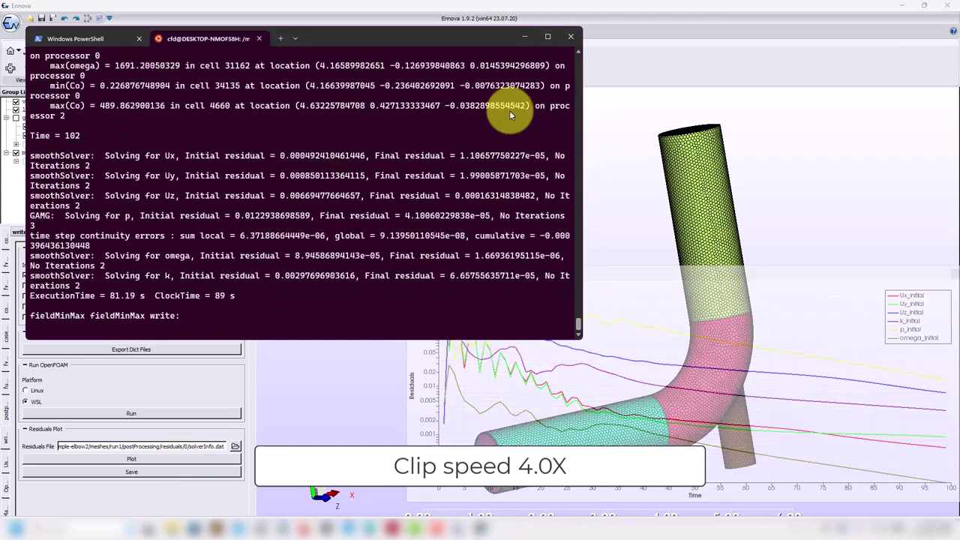
left_click(306, 381)
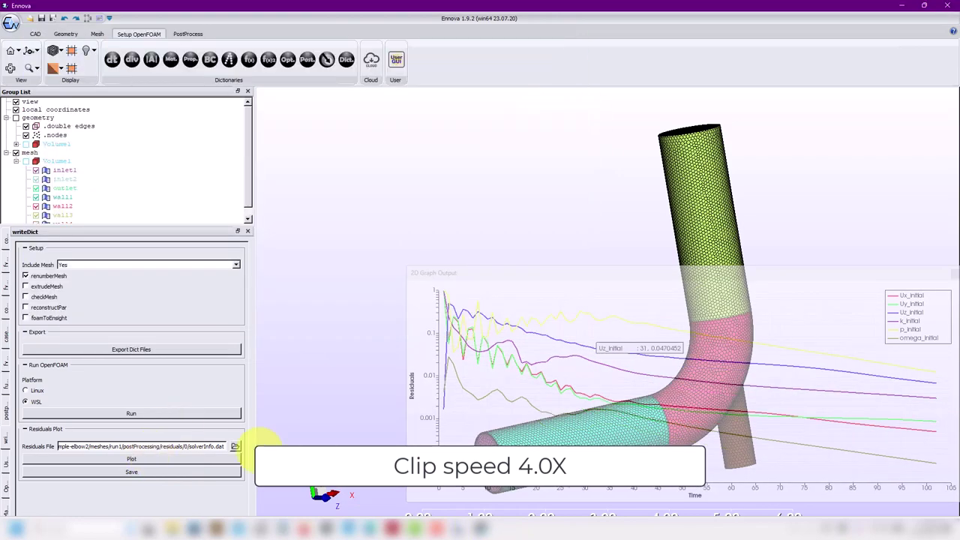
left_click(482, 528)
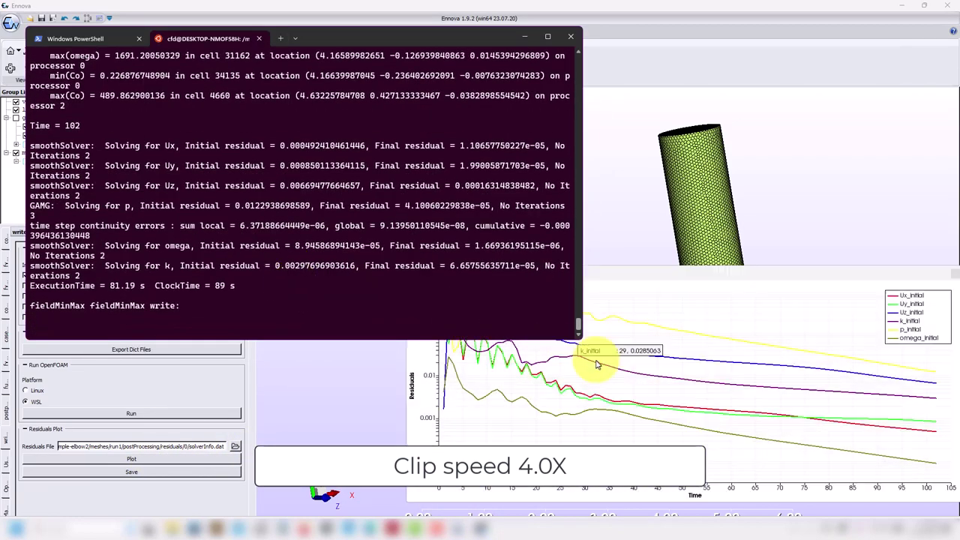
left_click(607, 365)
left_click(497, 529)
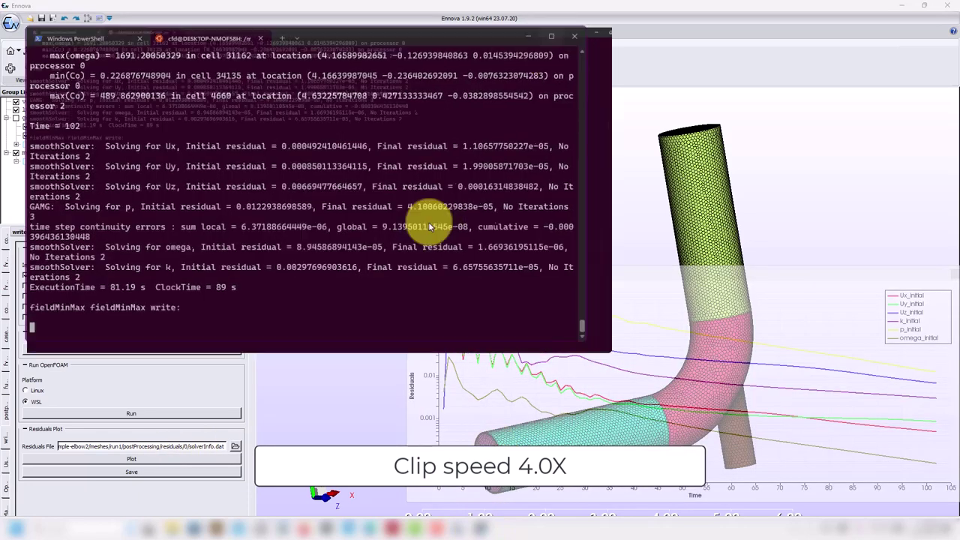
key("super+Up")
key("ctrl+c")
- Run htop and ls, then follow log.simpleFoam with tail -f and stop it
type("htop")
key("Return")
type("q")
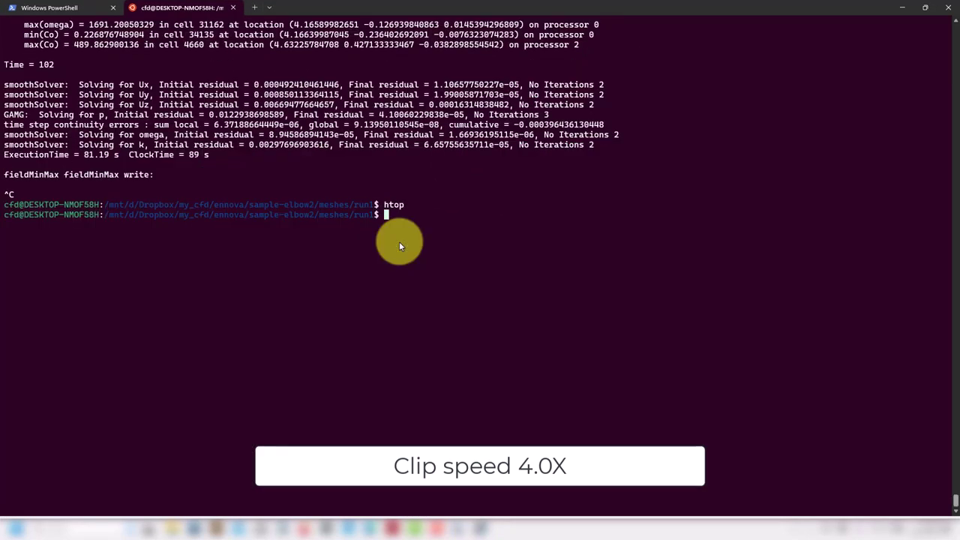
type("ls")
key("Return")
type("tail -f log.simpleFoam")
key("Return")
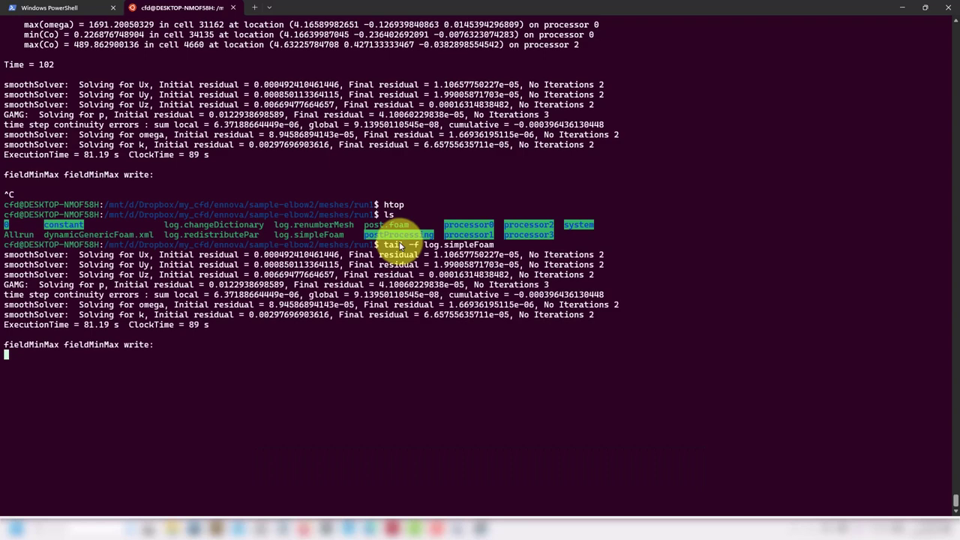
key("ctrl+c")
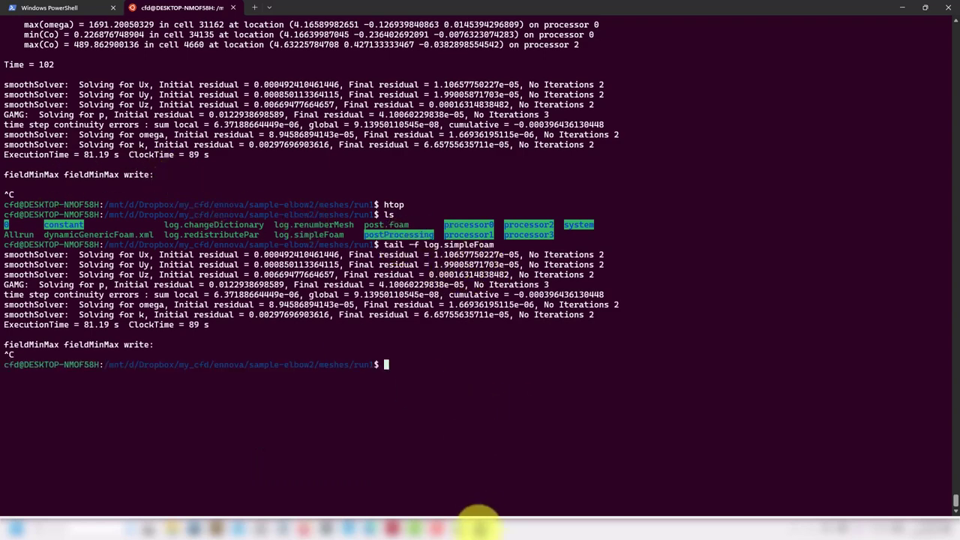
- Switch between Ennova and the WSL terminal, leaving the terminal in front
left_click(479, 530)
left_click(479, 531)
left_click(479, 530)
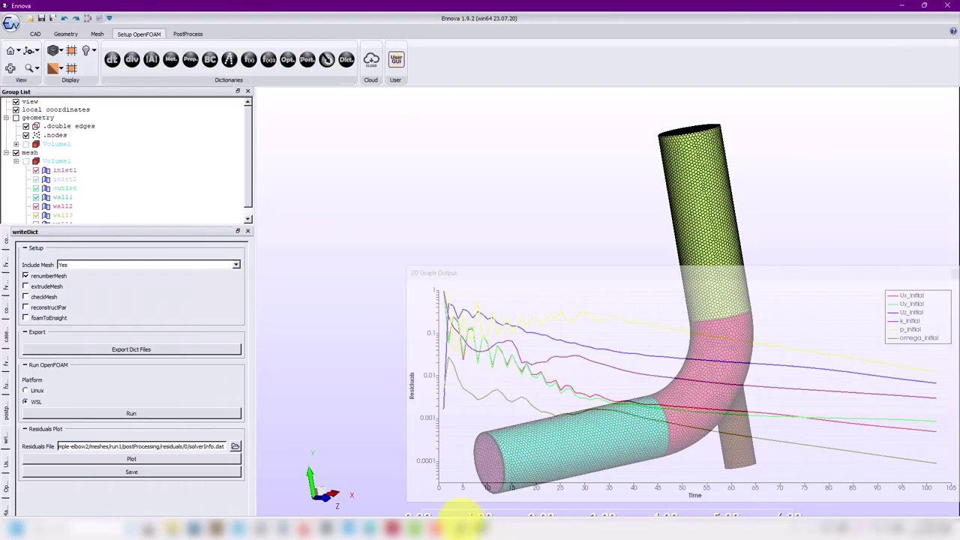
left_click(482, 529)
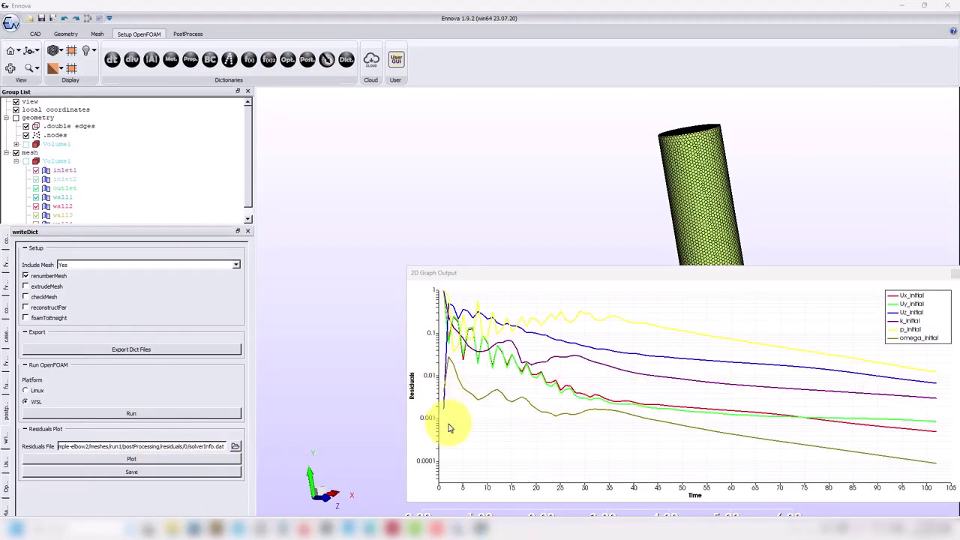
mouse_move(484, 528)
left_click(476, 503)
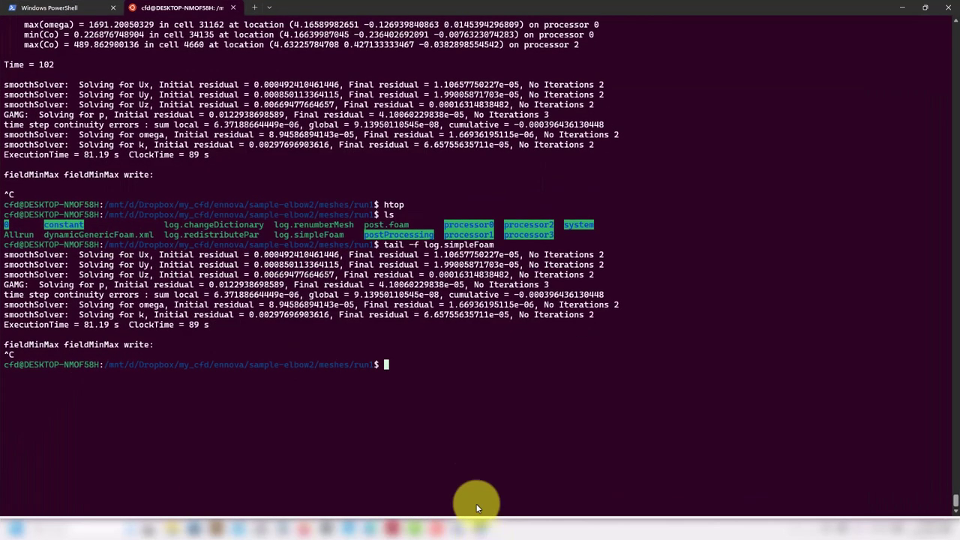
- List the case folder and processor1's time folders, then launch paraFoam -builtin
type("ls")
key("Return")
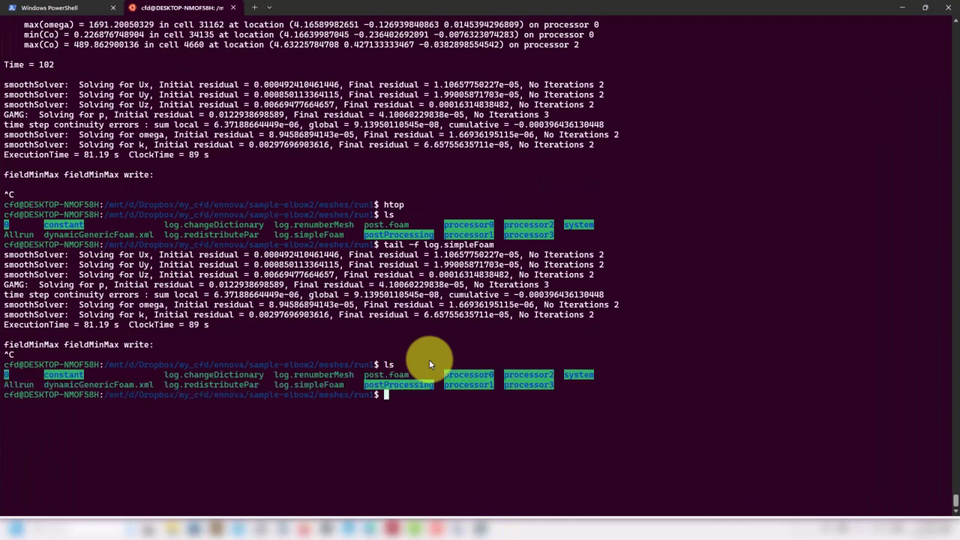
type("ls processor1")
key("Tab")
type("1")
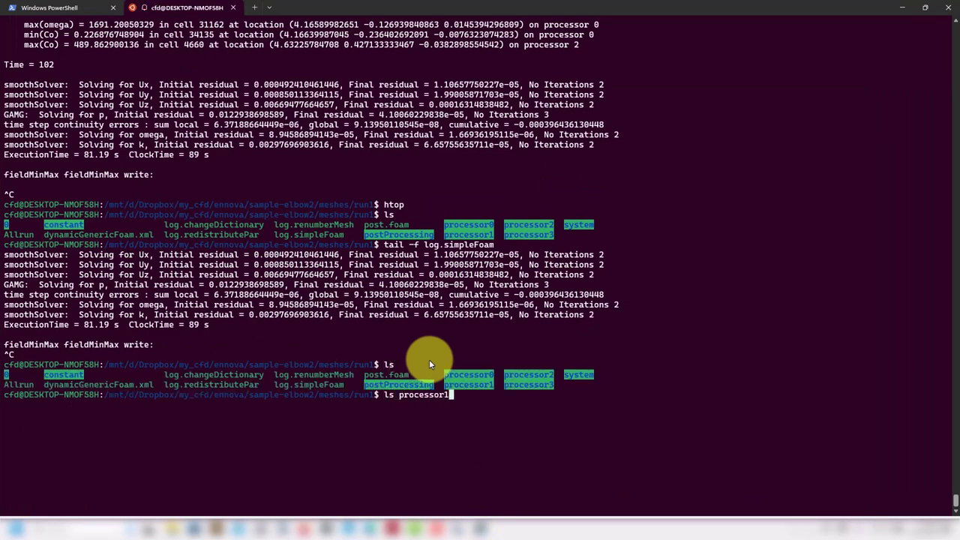
key("Return")
type("para")
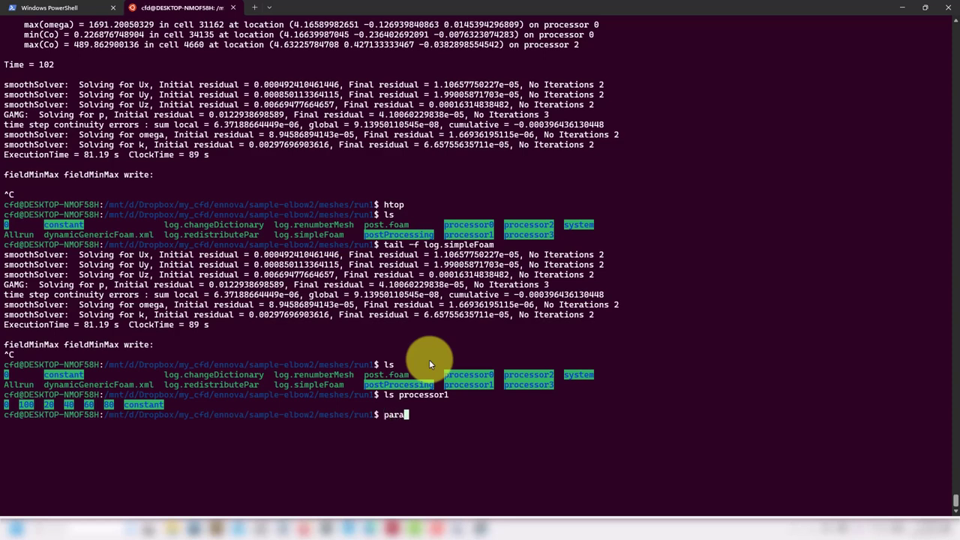
type("Foam -")
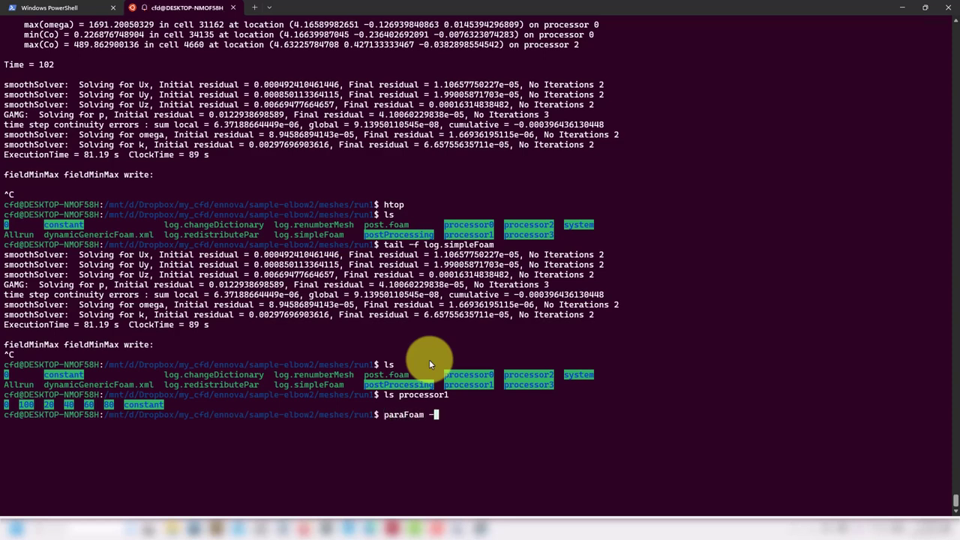
type("builtin")
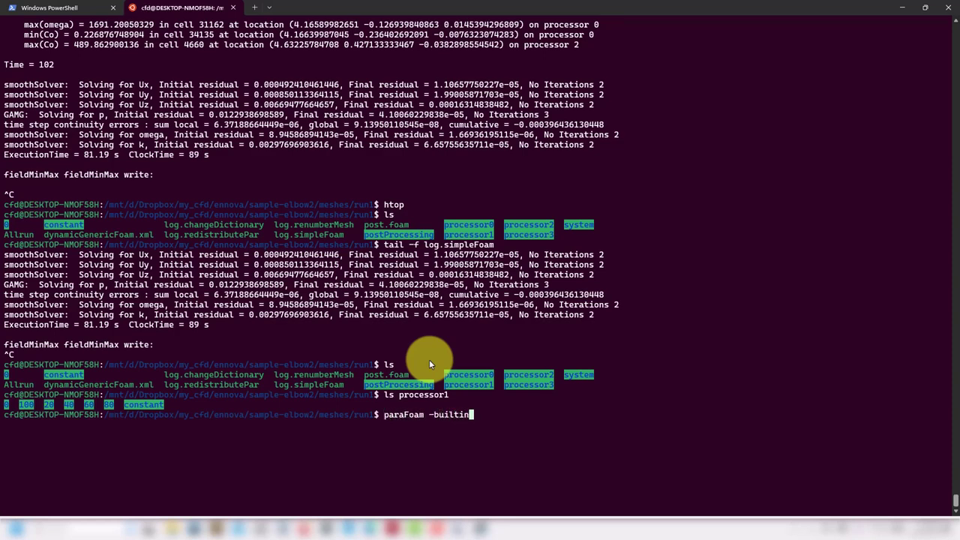
key("Return")
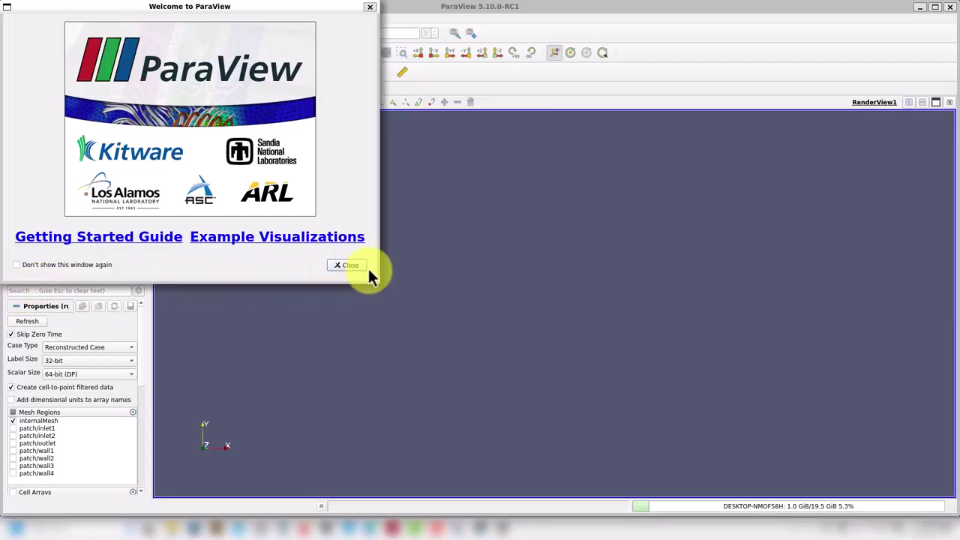
- Load run1.foam and display the pipe as Surface With Edges
left_click(349, 265)
left_click(31, 276)
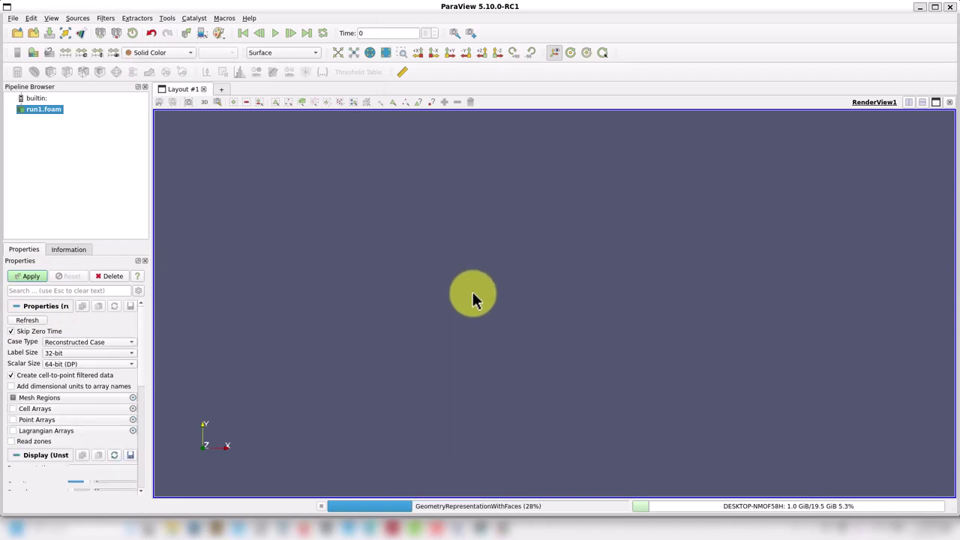
left_click_drag(472, 290, 480, 360)
left_click(295, 54)
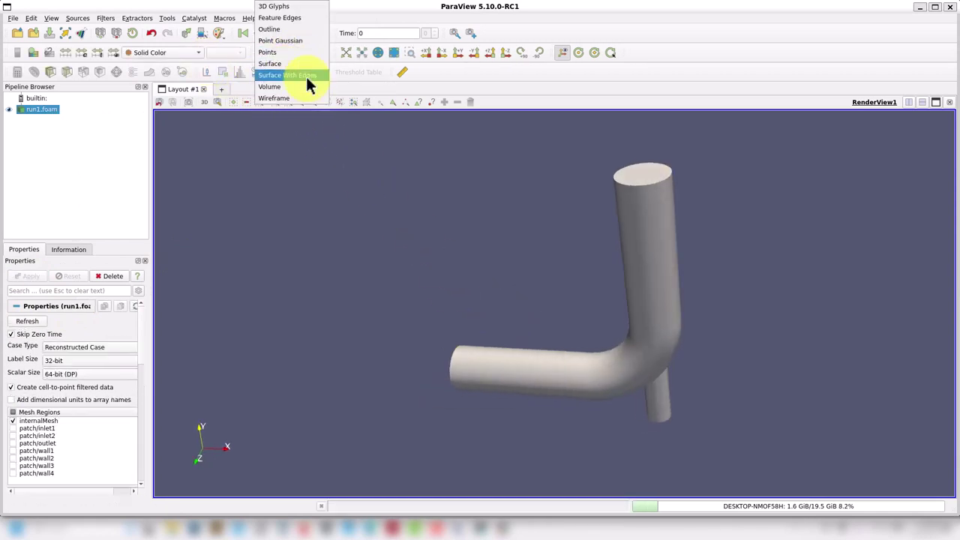
left_click(305, 75)
scroll(663, 293, "up", 5)
left_click_drag(637, 347, 275, 373)
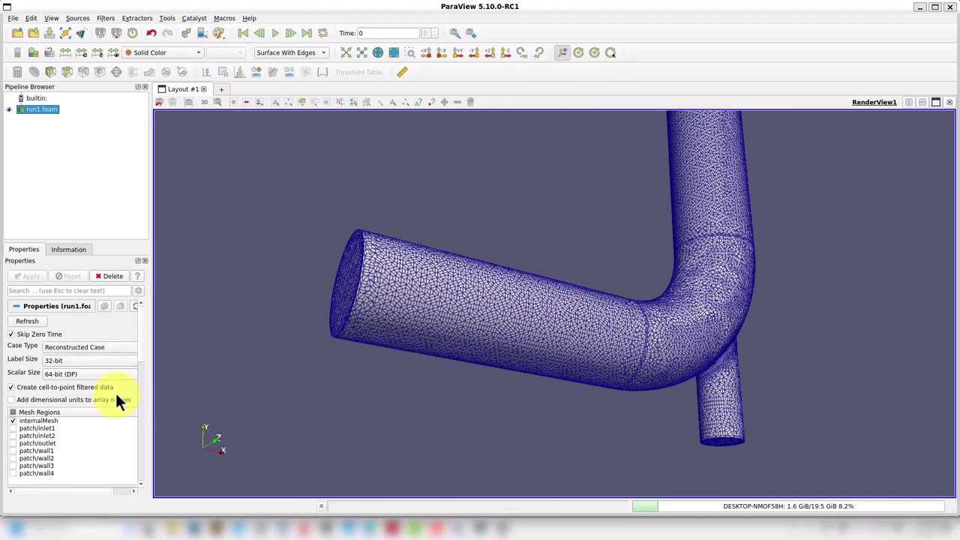
scroll(105, 465, "down", 10)
scroll(51, 449, "up", 10)
scroll(28, 390, "down", 3)
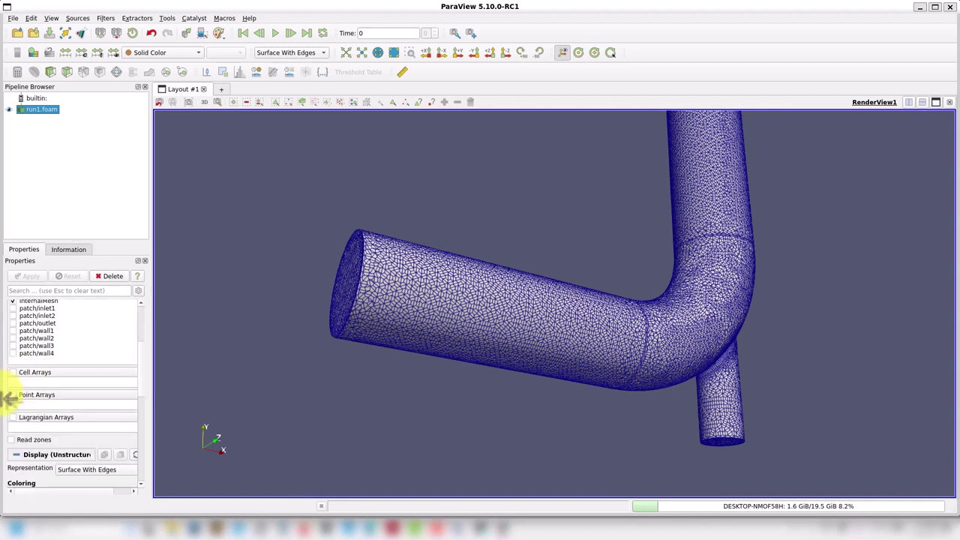
scroll(143, 369, "up", 3)
- Reload the run1 case as a Decomposed Case
left_click(116, 347)
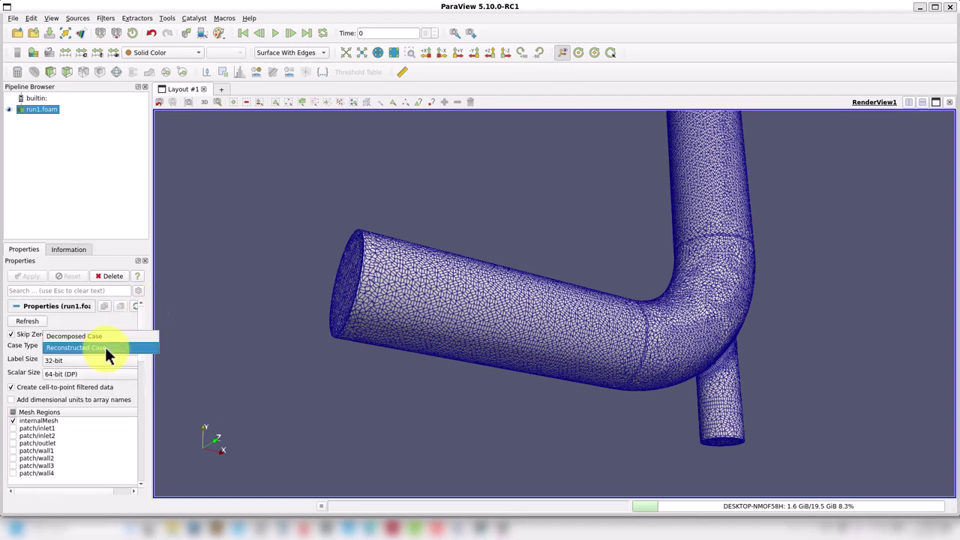
left_click(108, 336)
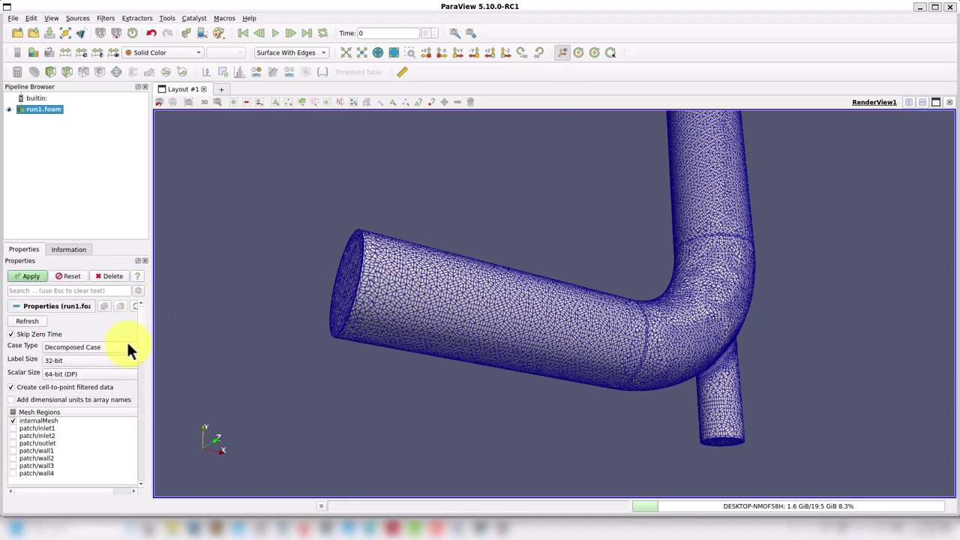
left_click(32, 277)
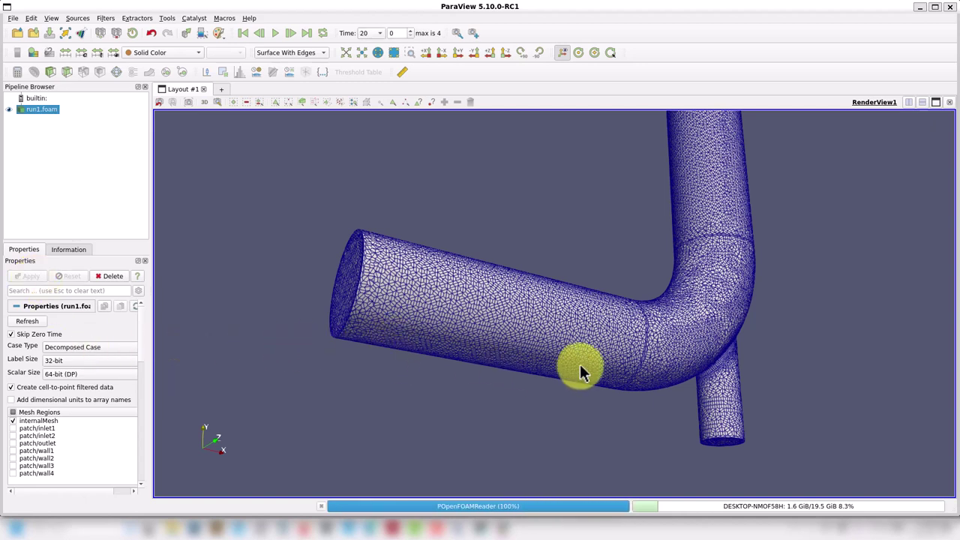
left_click_drag(584, 374, 577, 373)
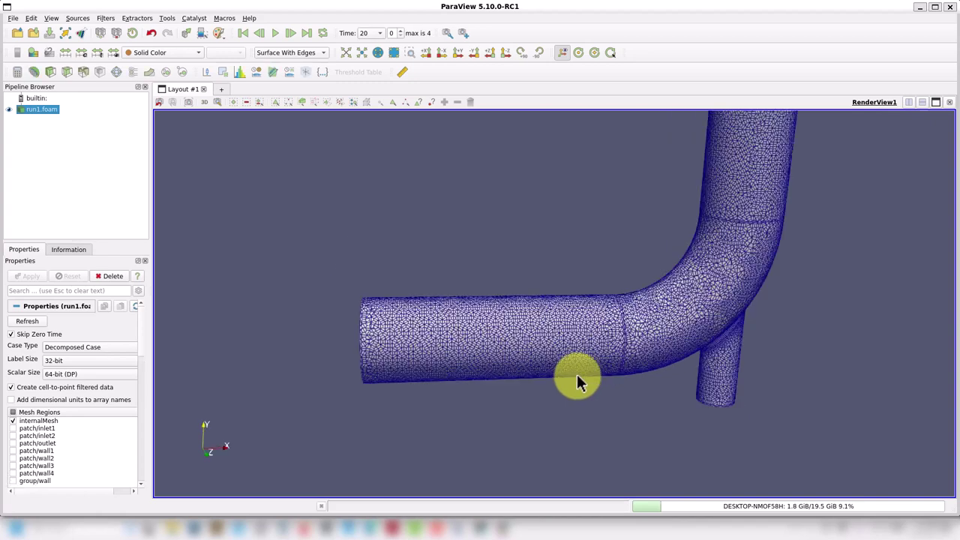
- Add a Z-normal slice coloured by U at the last time step, then close ParaView
left_click(69, 72)
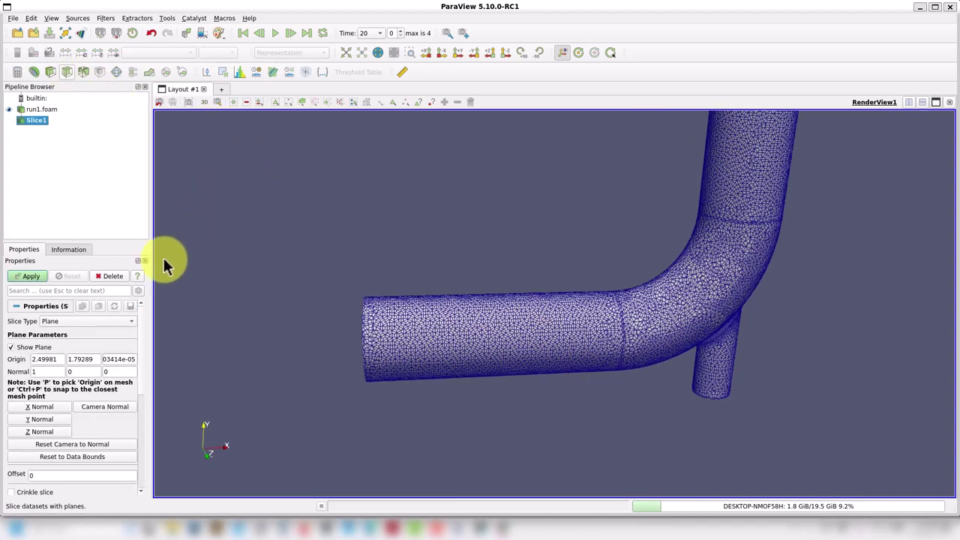
left_click(45, 419)
left_click(45, 431)
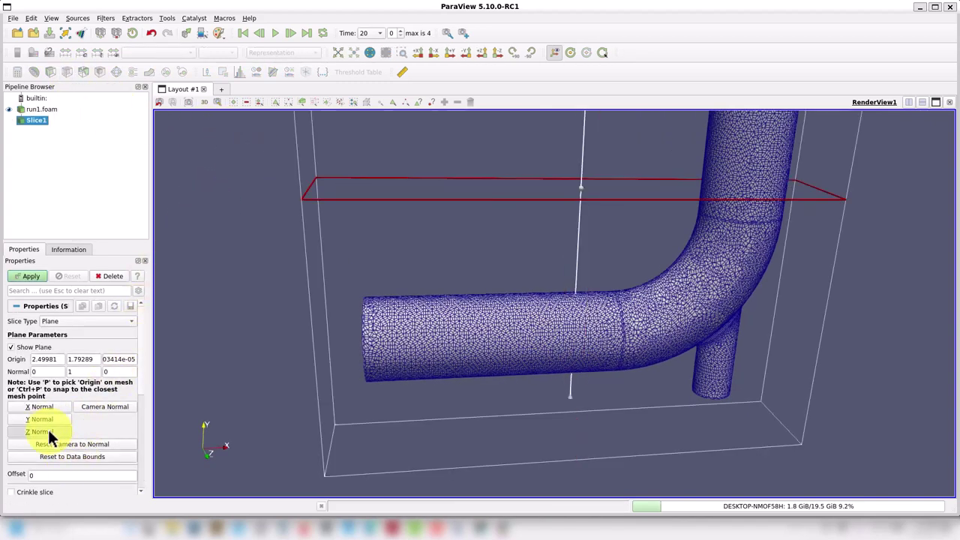
left_click(31, 276)
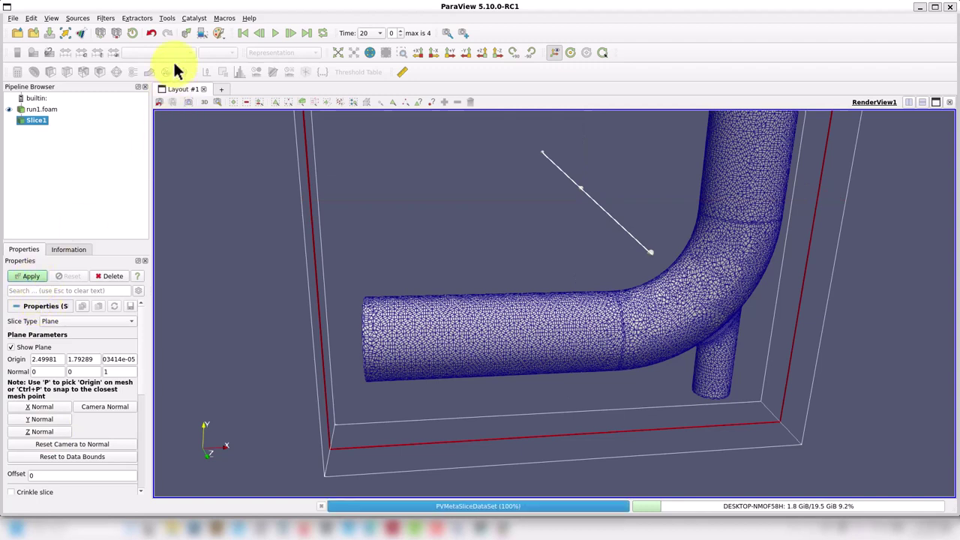
left_click(177, 52)
left_click(175, 41)
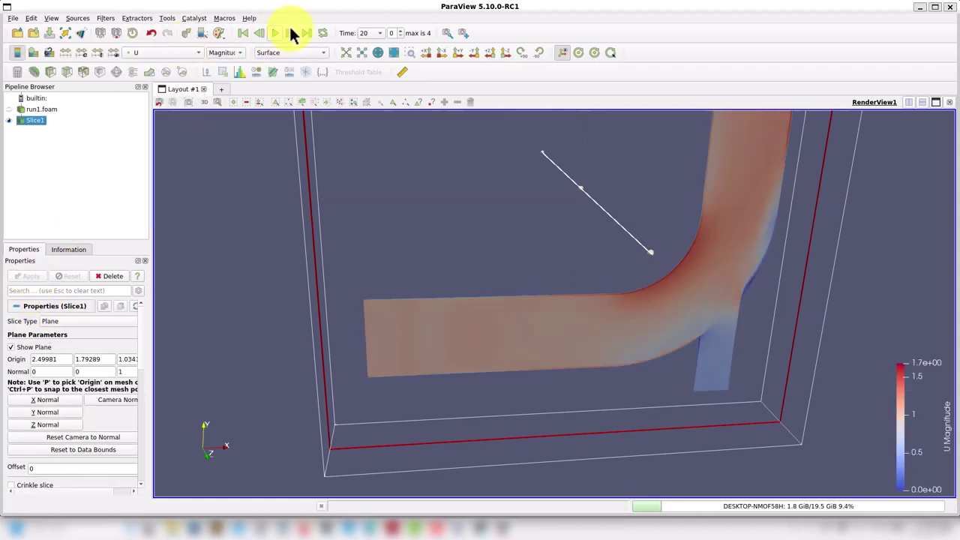
left_click(306, 35)
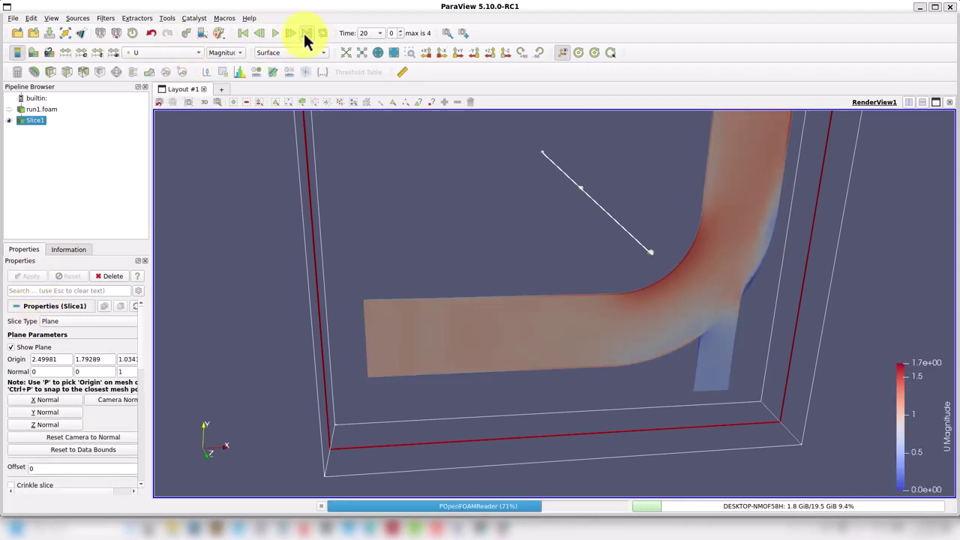
left_click_drag(236, 203, 951, 53)
left_click(950, 6)
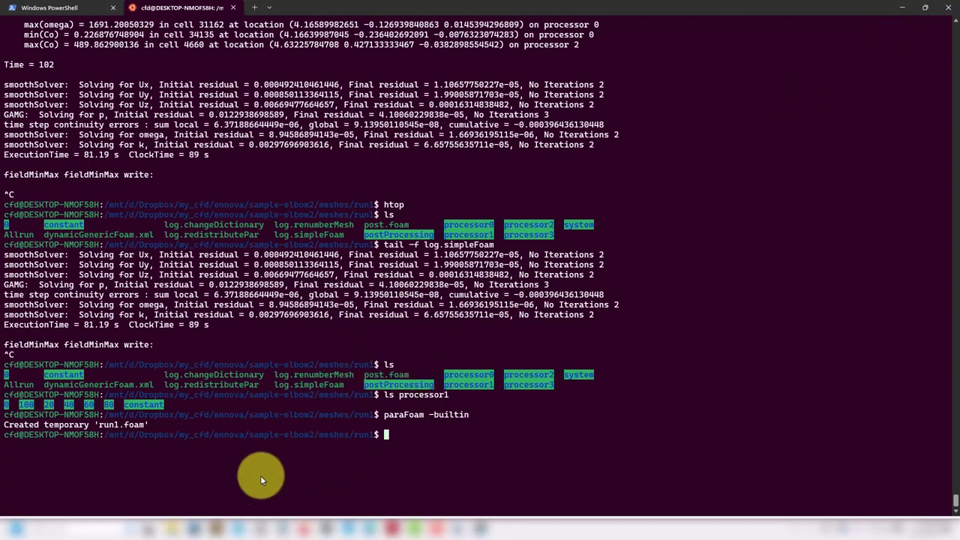
- Search 'paravi' to launch ParaView 5.11.0, then raise the run1 folder in File Explorer
left_click(90, 525)
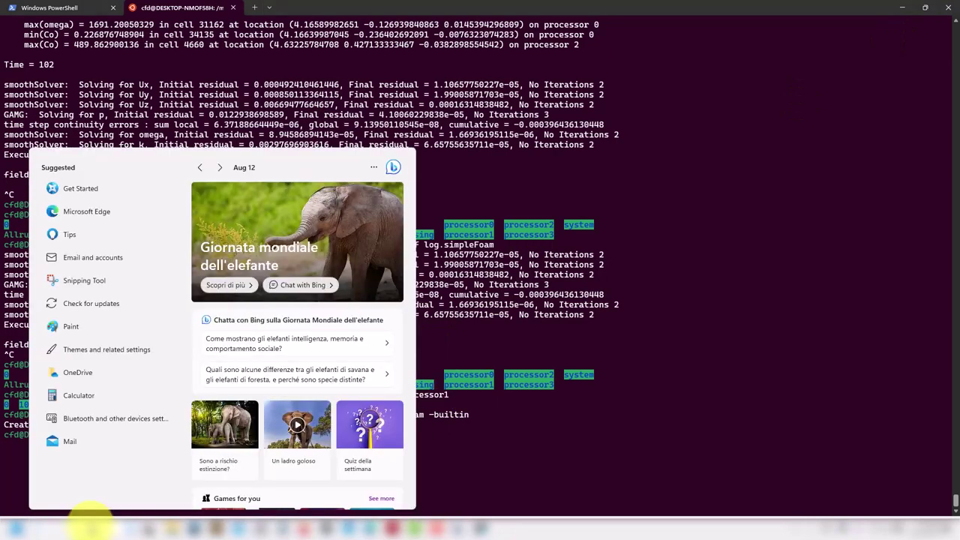
type("paravi")
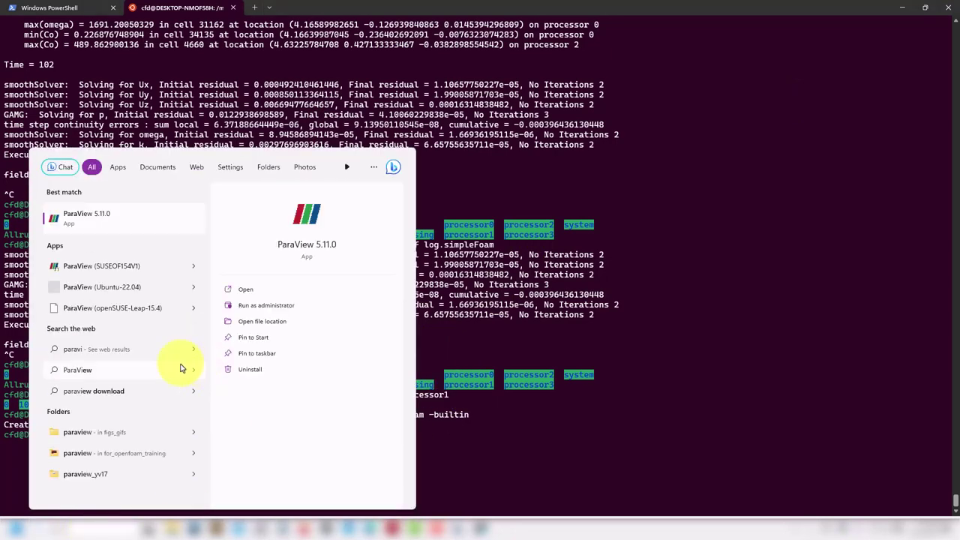
left_click(126, 224)
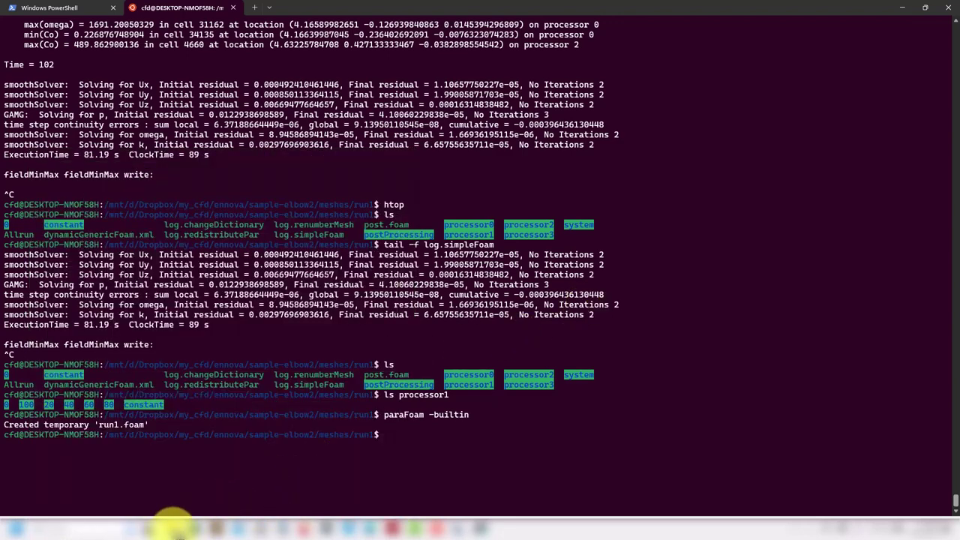
mouse_move(172, 525)
left_click(155, 488)
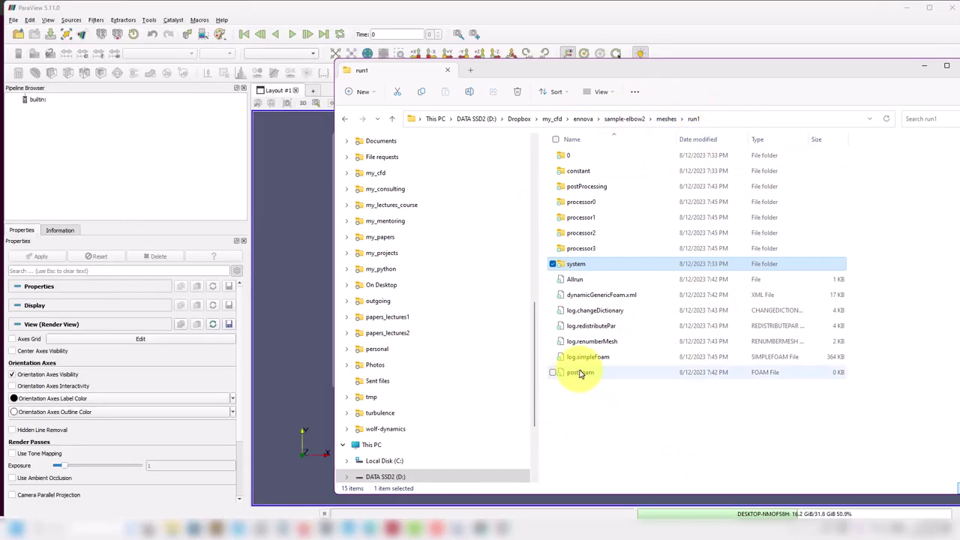
- Copy the run1 folder path from Explorer, then bring ParaView 5.11 forward and close its Welcome dialog
left_click(742, 120)
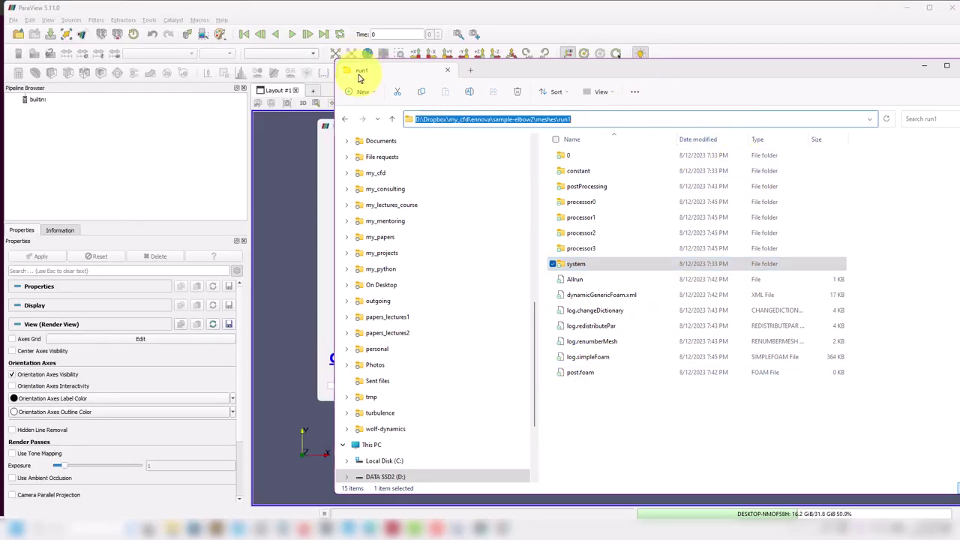
left_click(291, 162)
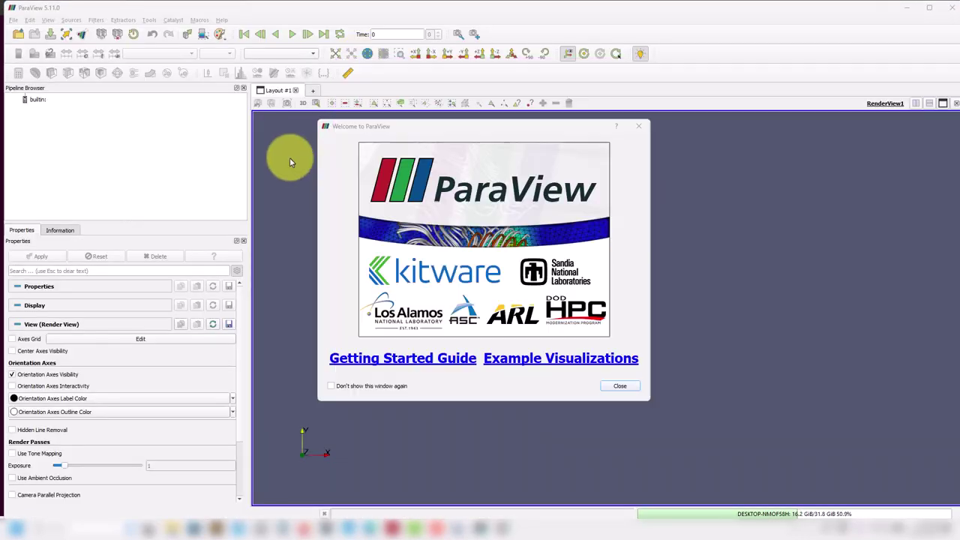
left_click(620, 386)
- Open post.foam by pasting the run1 path into the file dialog, apply it, and rotate the pipe
left_click(18, 33)
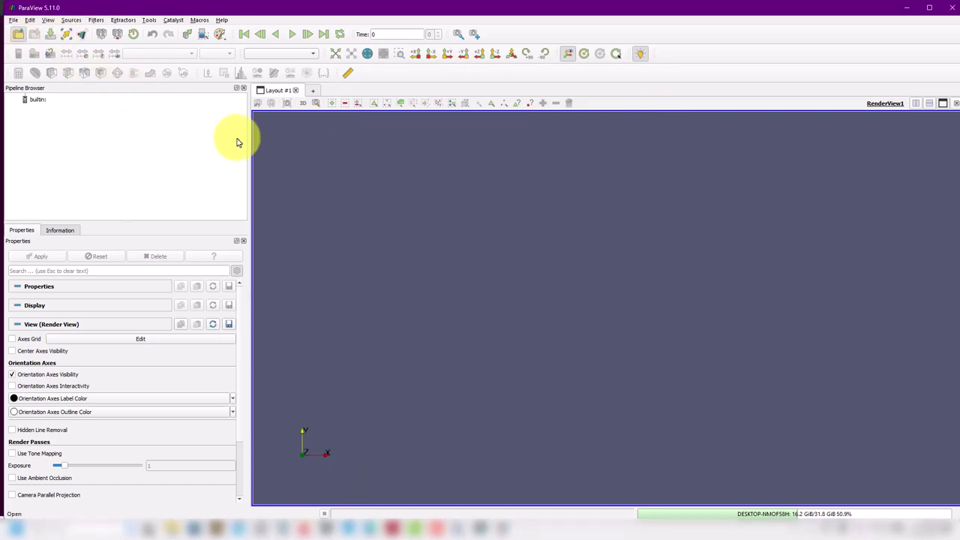
left_click(547, 343)
key("ctrl+v")
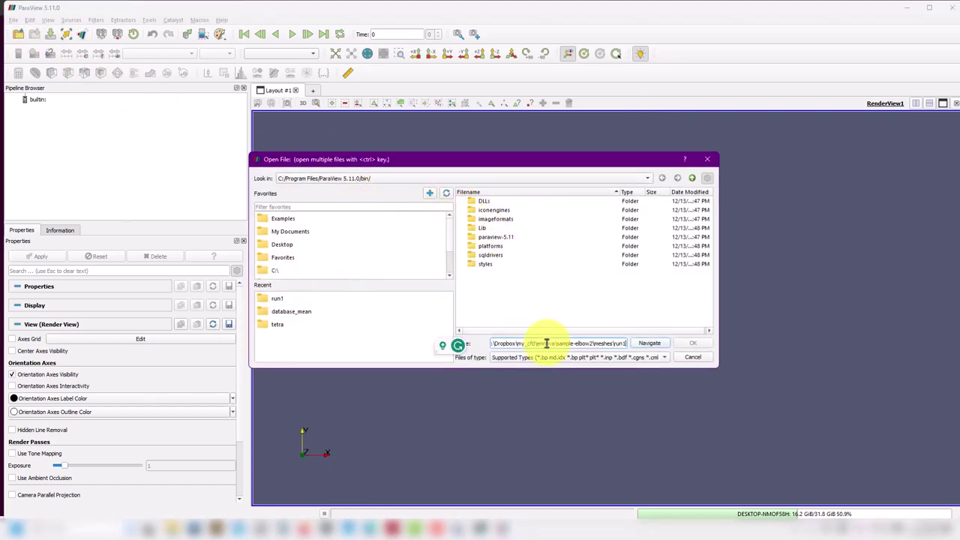
key("Return")
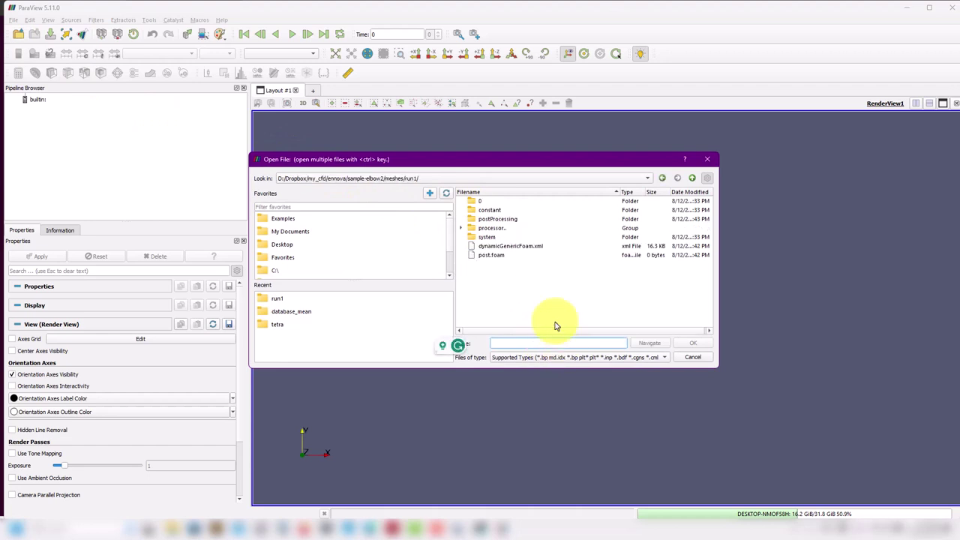
left_click(491, 255)
left_click(707, 345)
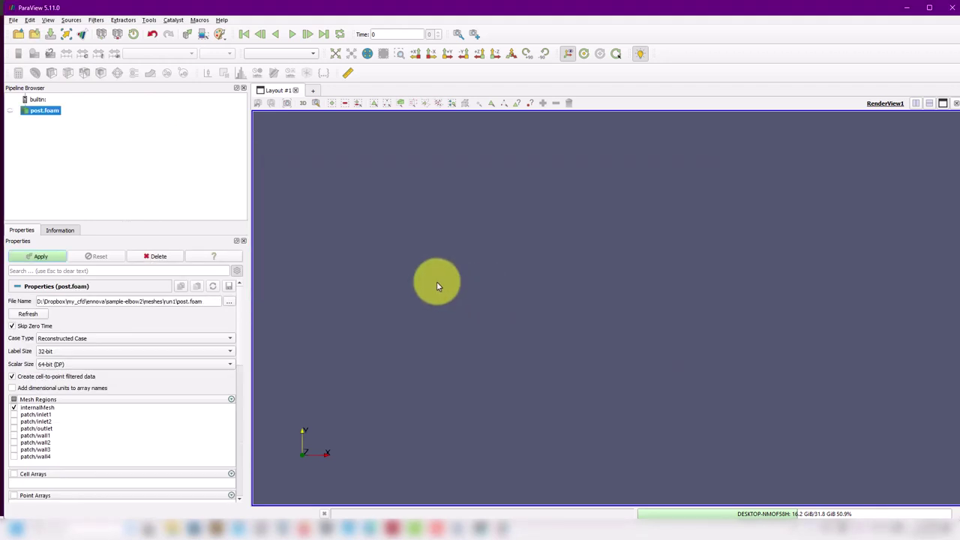
left_click(40, 256)
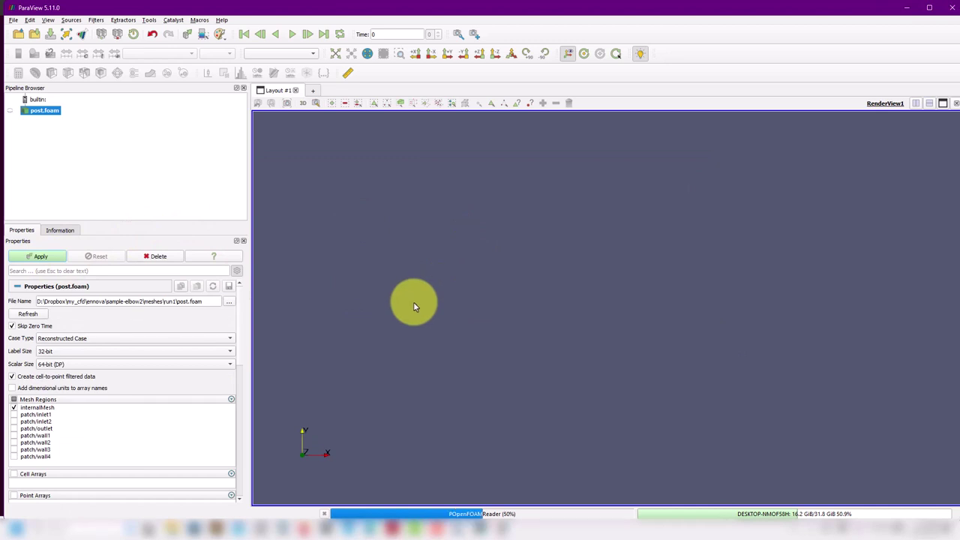
left_click_drag(568, 337, 371, 214)
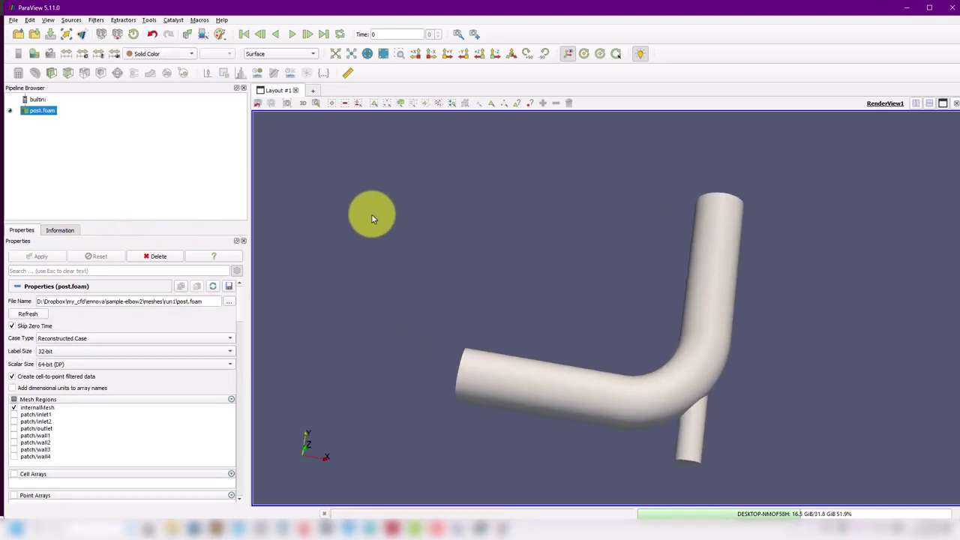
- Show the mesh as Surface With Edges with Cache mesh and Decompose polyhedra turned off
left_click(278, 54)
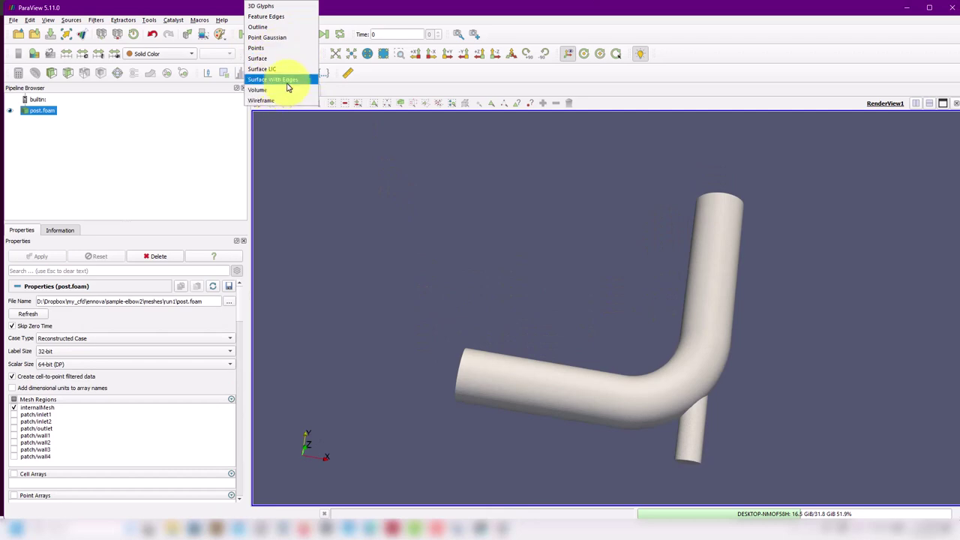
left_click(283, 79)
scroll(598, 232, "up", 3)
scroll(242, 322, "down", 3)
scroll(241, 325, "down", 5)
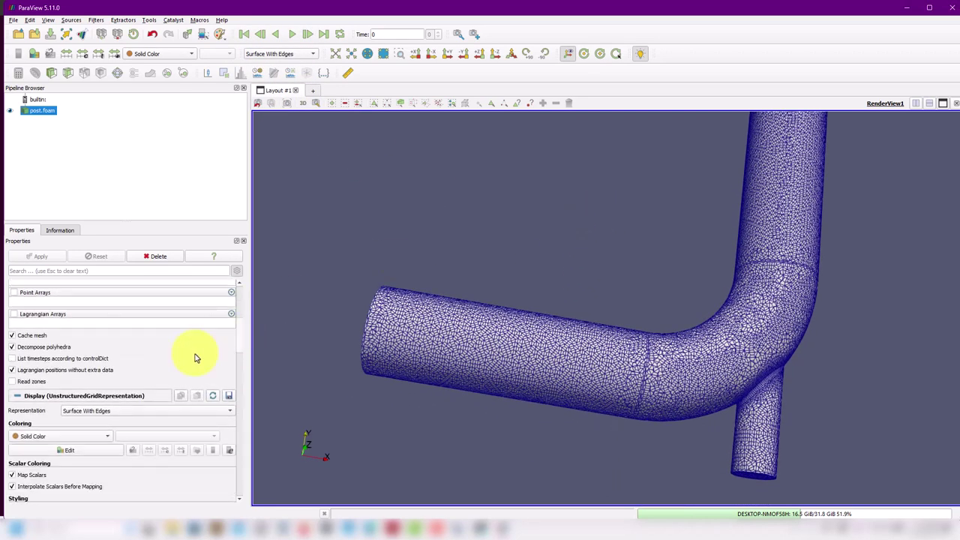
left_click(26, 342)
left_click(38, 256)
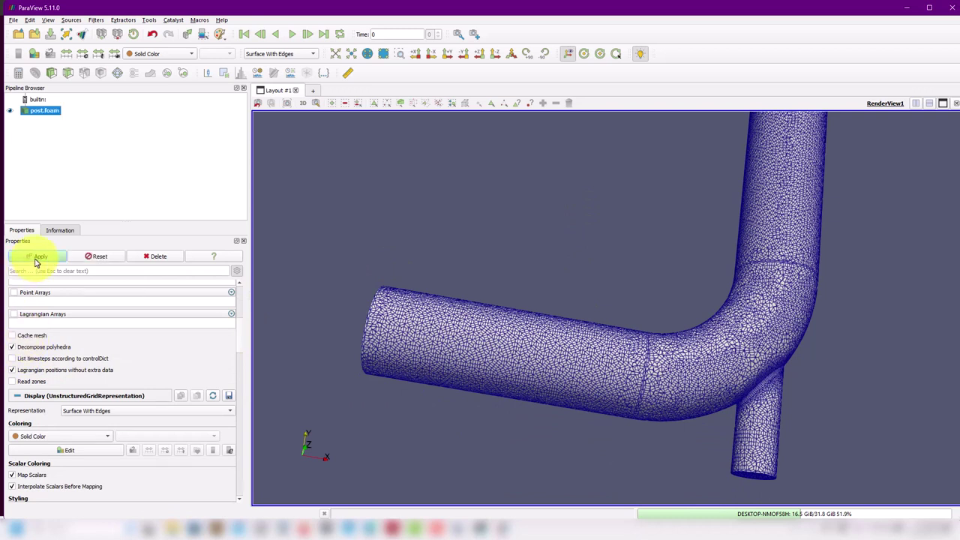
left_click(30, 347)
left_click(37, 256)
left_click_drag(400, 324, 600, 338)
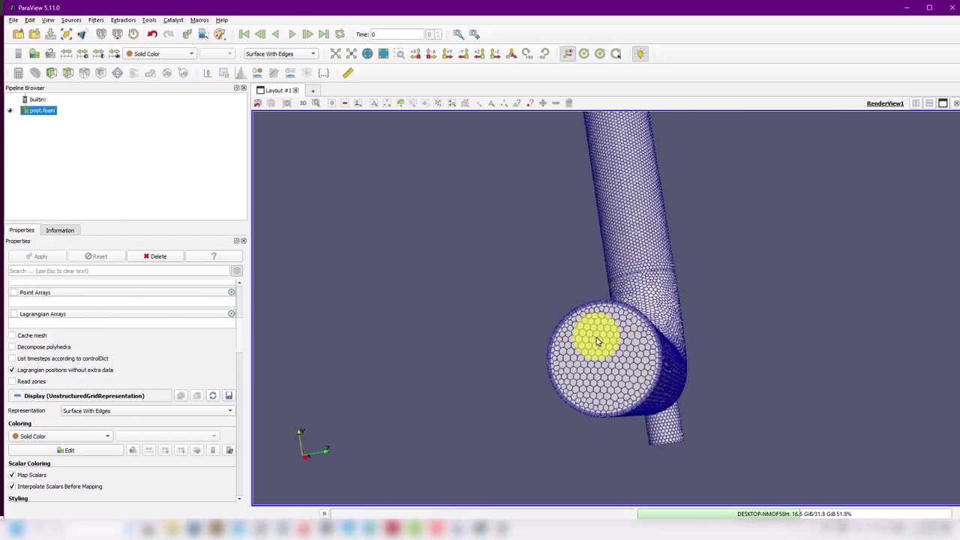
- Switch the Case Type to Decomposed Case and reapply to load the field arrays
left_click(182, 54)
left_click(181, 55)
scroll(238, 281, "up", 5)
left_click(197, 345)
left_click(101, 328)
left_click(37, 256)
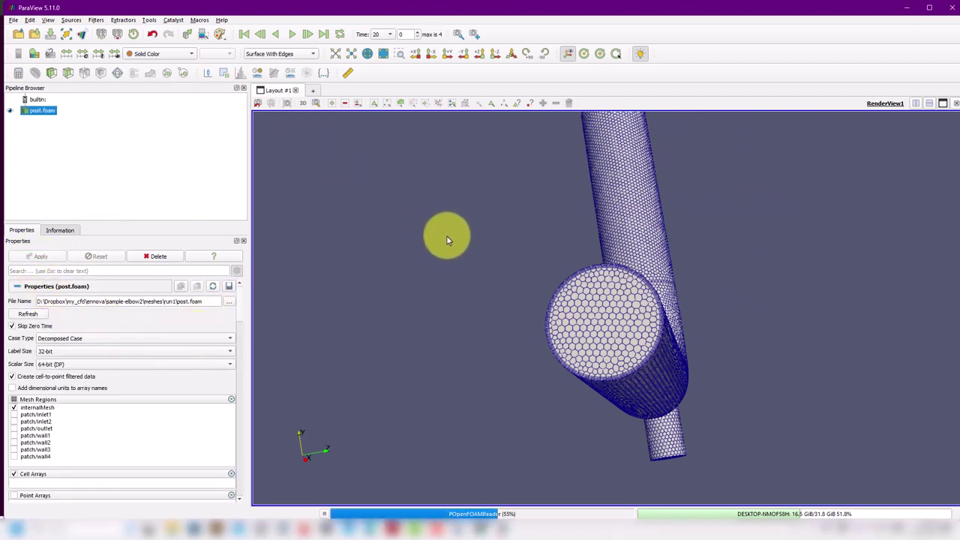
left_click_drag(612, 304, 480, 323)
left_click(184, 53)
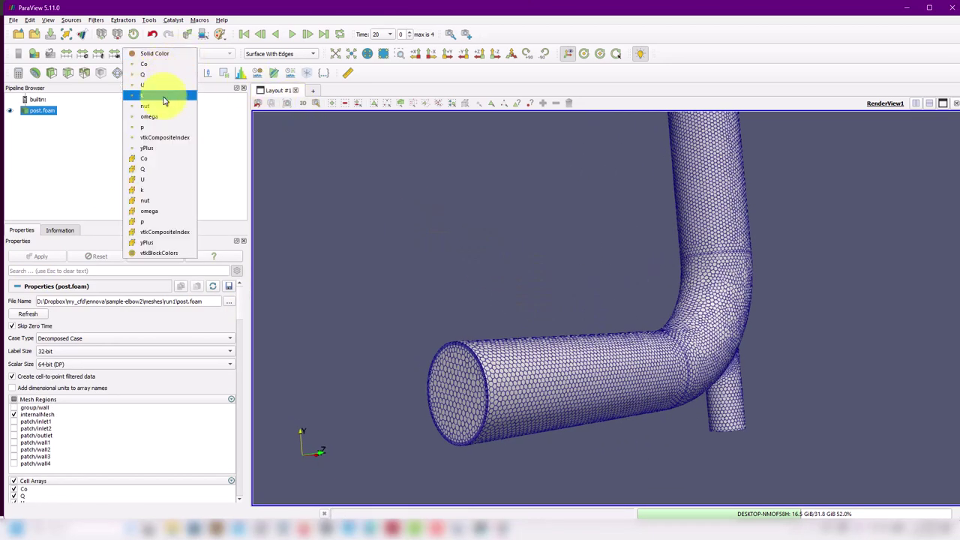
- Colour the elbow by yPlus at the final time step, then close ParaView and the run1 folder window
left_click(161, 64)
left_click(325, 37)
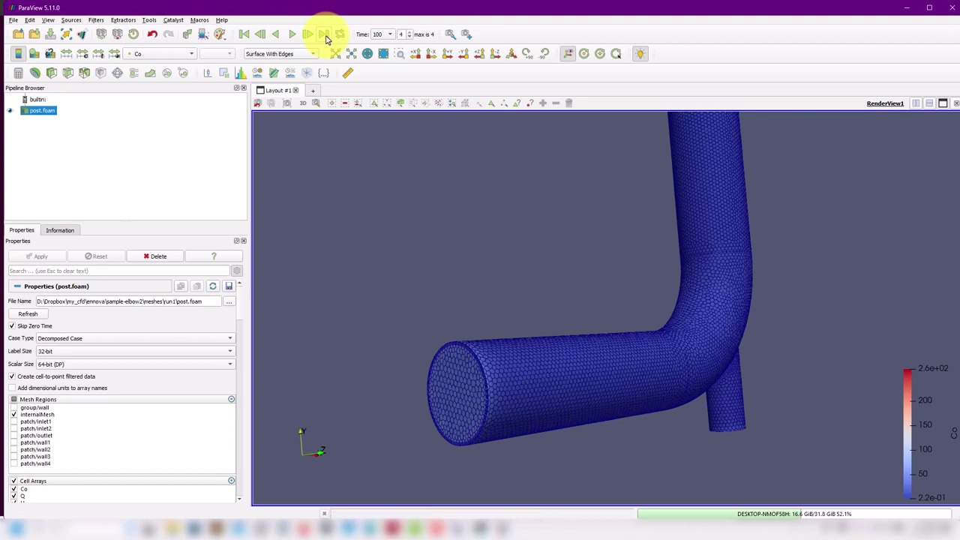
left_click(160, 54)
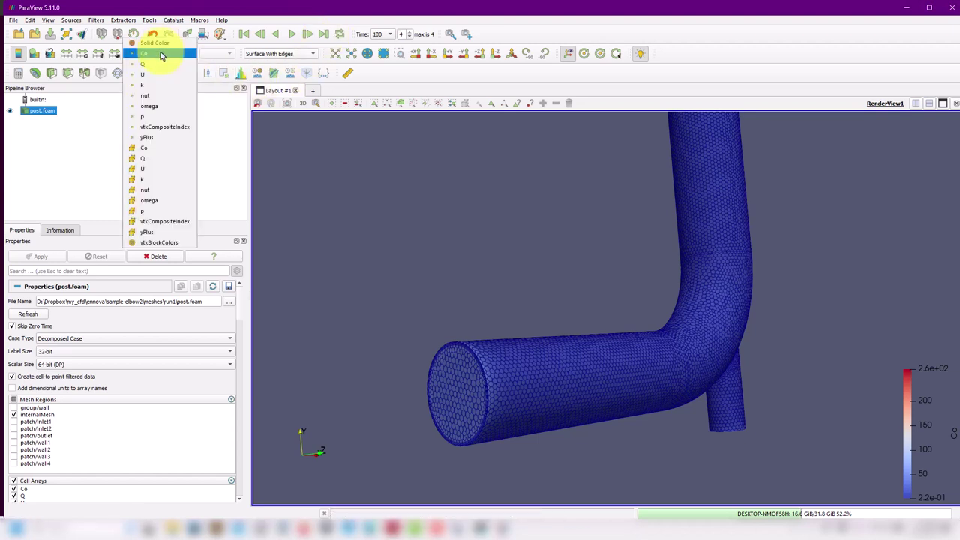
left_click(161, 138)
left_click_drag(594, 266, 499, 266)
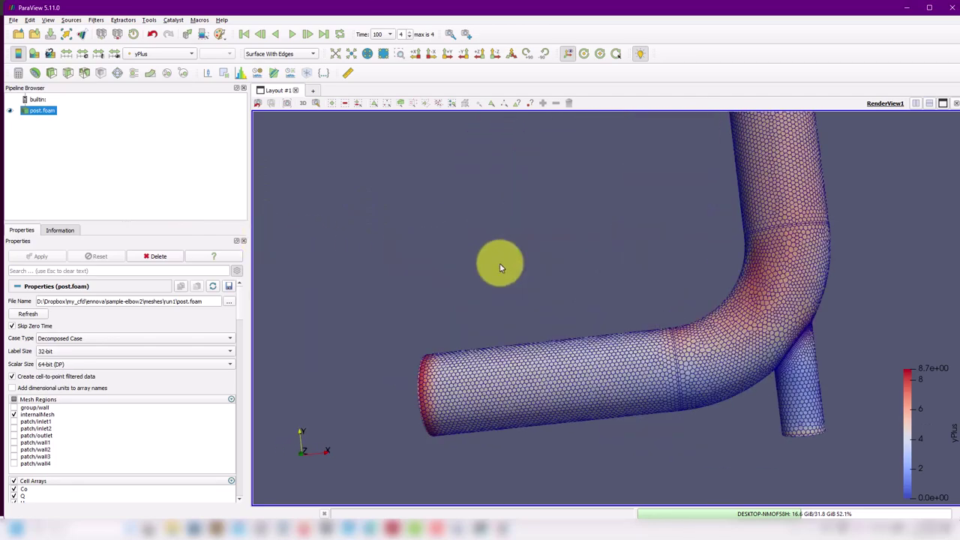
left_click(951, 6)
left_click(925, 65)
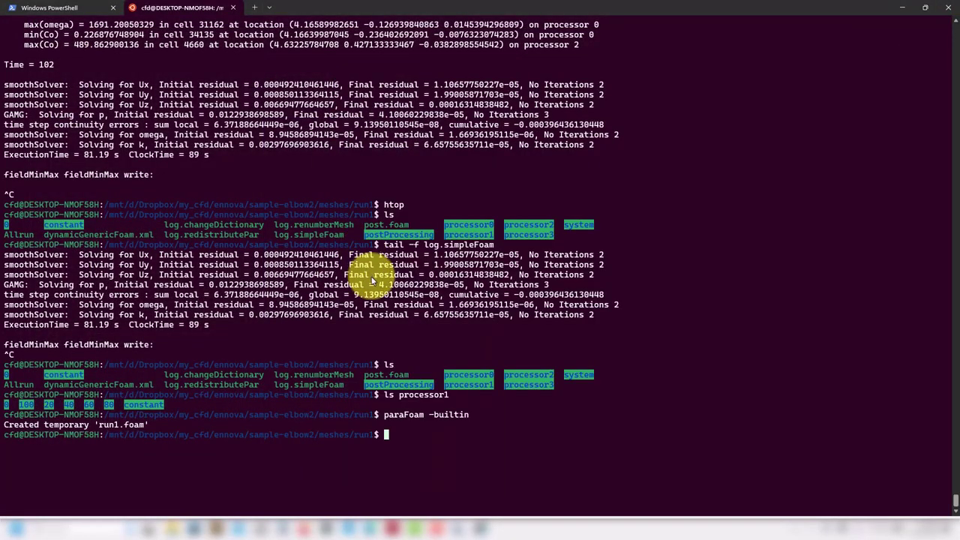
- Bring Ennova forward, close the 2D Graph Output panel, and switch to the PostProcess ribbon
left_click(457, 527)
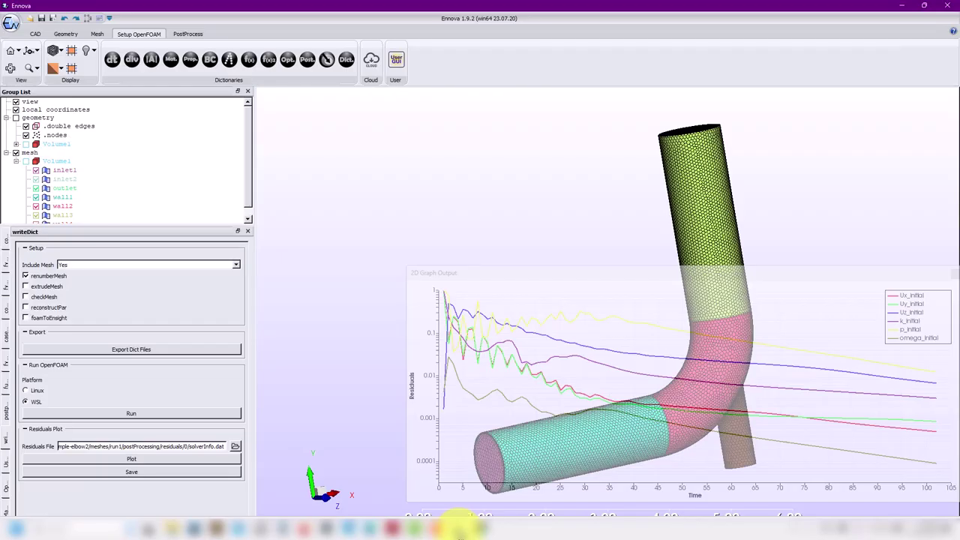
left_click(953, 273)
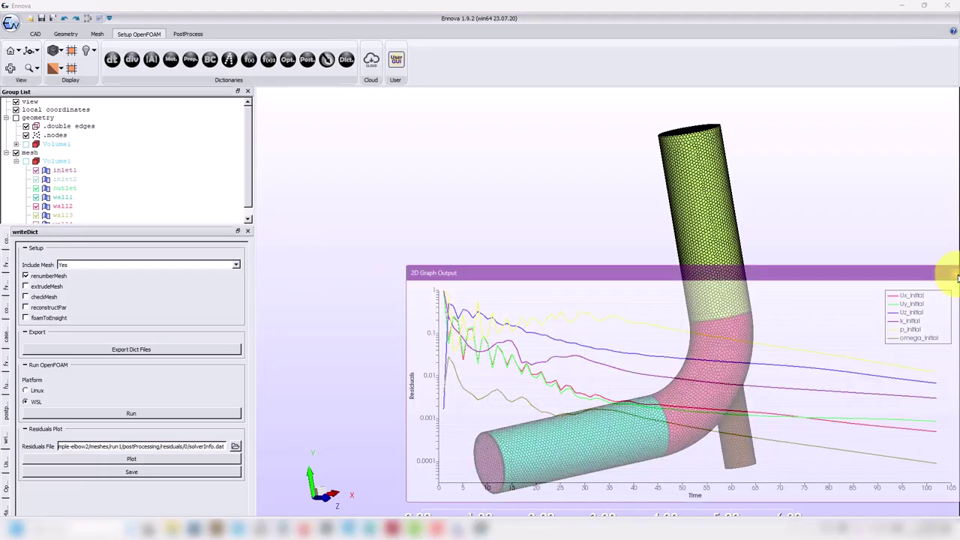
left_click(200, 35)
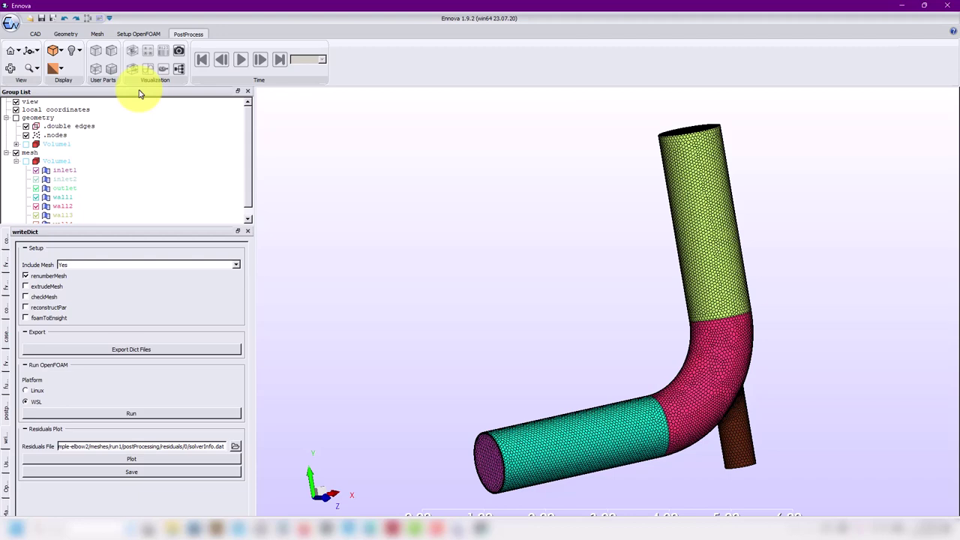
- Open post.foam from the run1 folder and expand the Results parts list
left_click(31, 20)
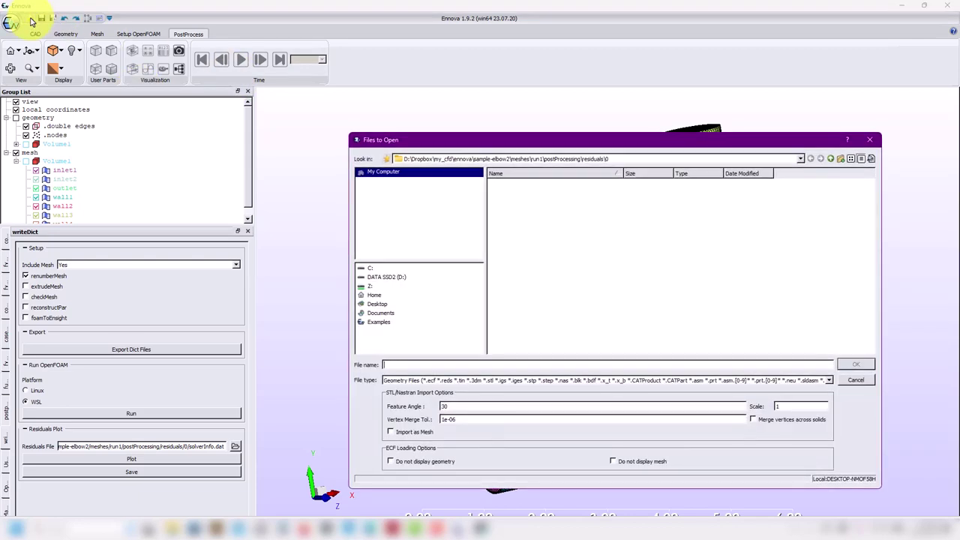
left_click(832, 159)
left_click(832, 159)
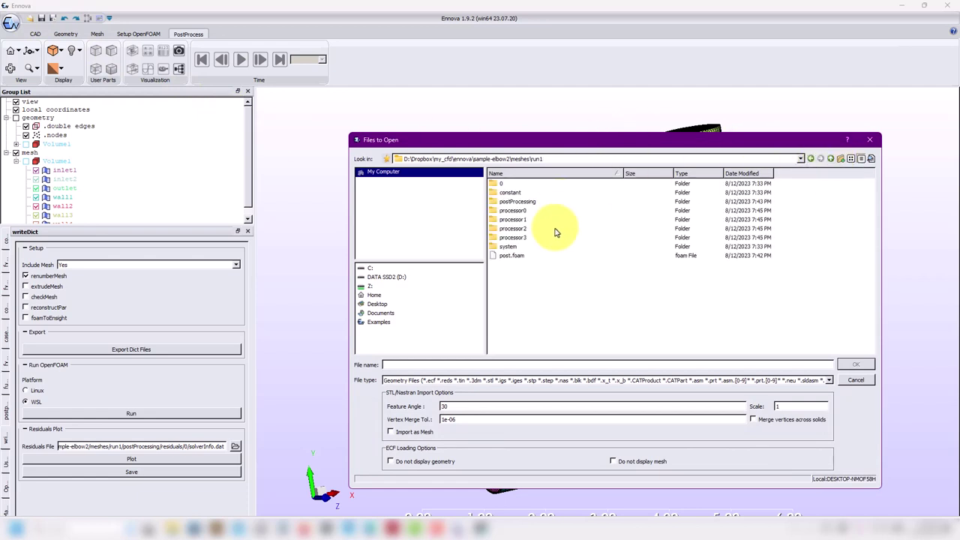
left_click(511, 255)
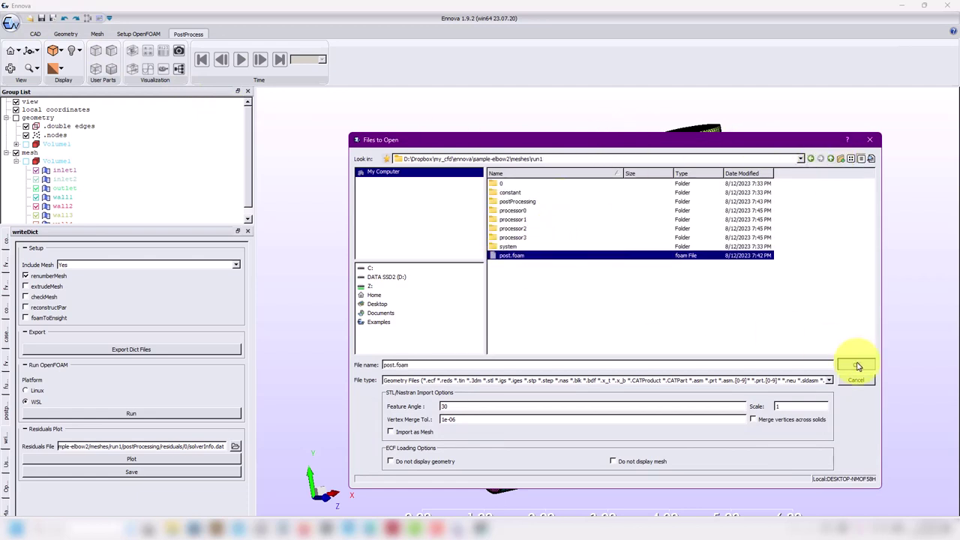
left_click(859, 366)
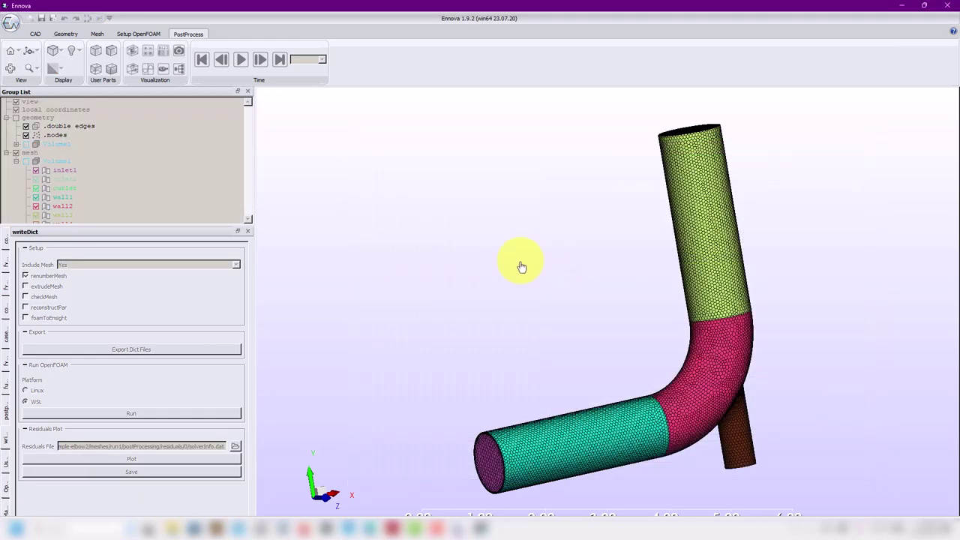
left_click_drag(465, 246, 555, 284)
left_click(6, 125)
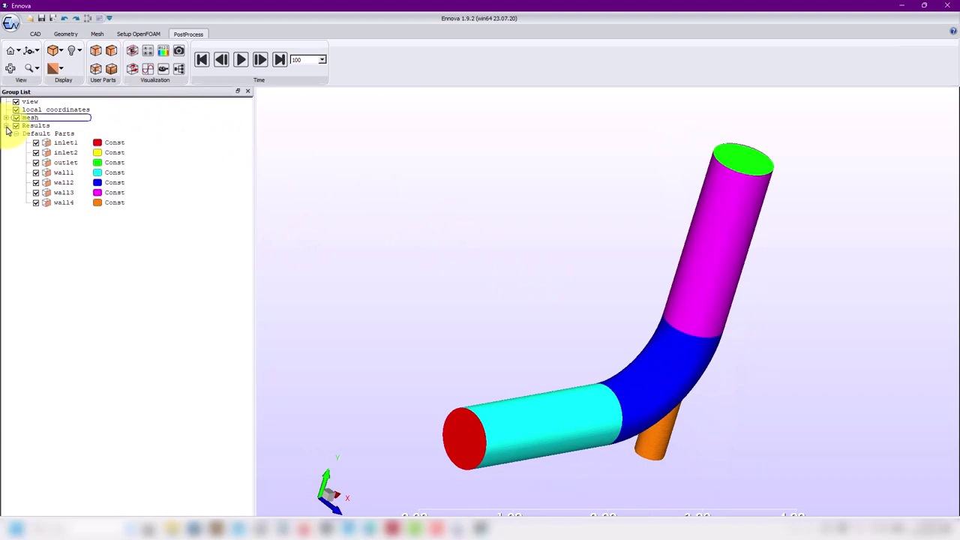
- Create slice Slice_0 through the elbow with normal 0,0,1, coloured by Co (0.317–204)
left_click(6, 117)
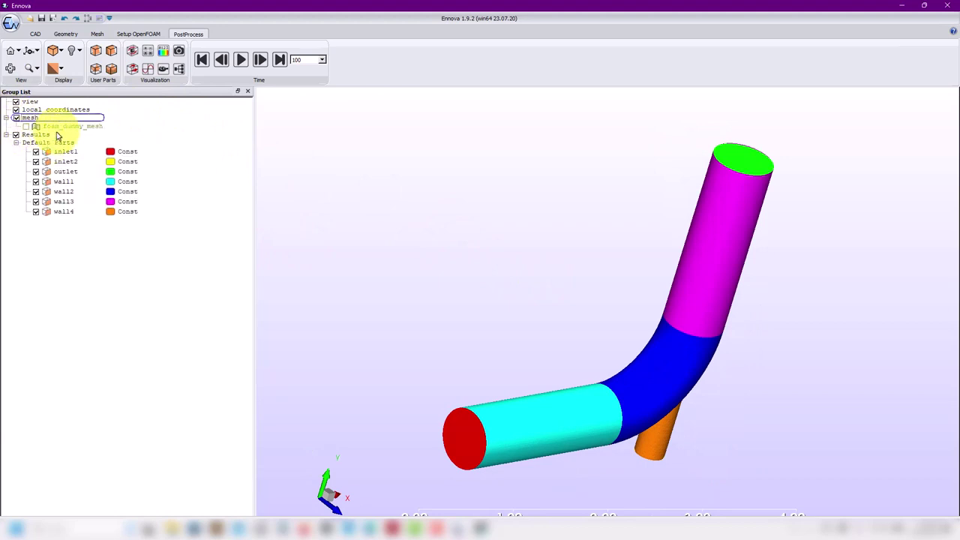
left_click(97, 53)
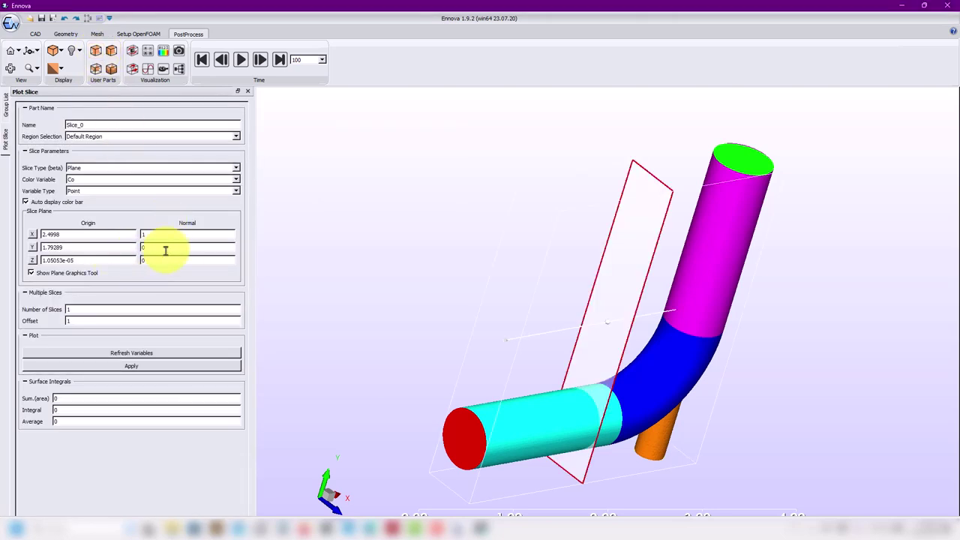
left_click(146, 234)
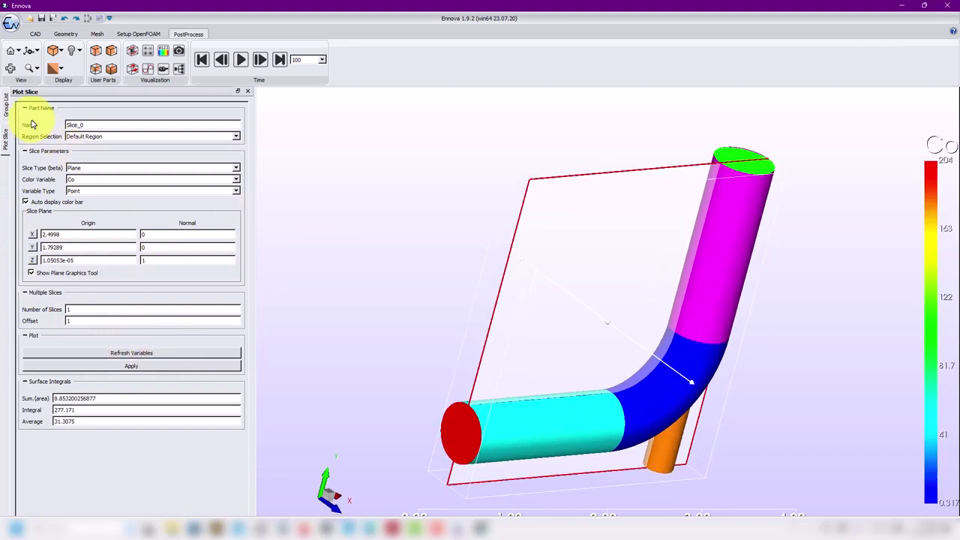
left_click(6, 102)
left_click(49, 152)
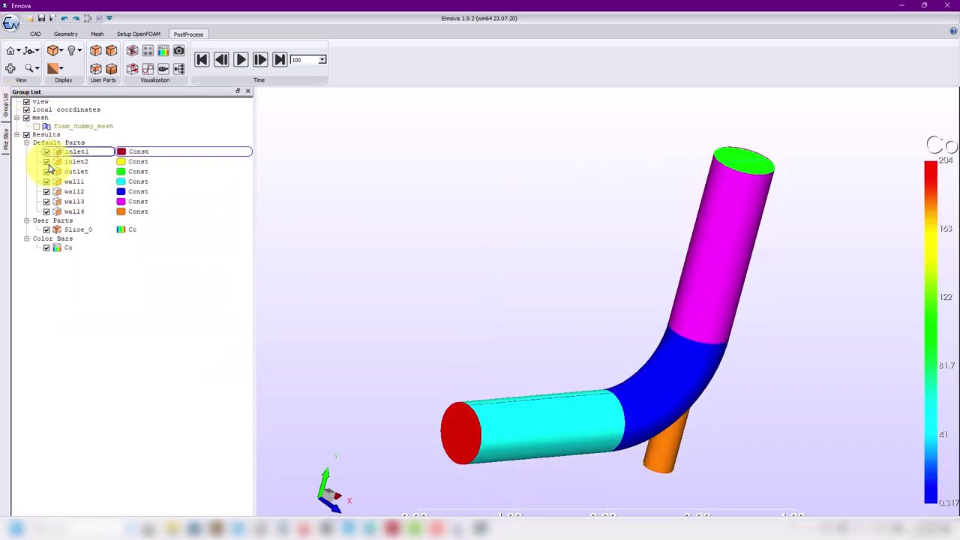
- Hide the wall1, wall2, wall3 and wall4 parts in the Group List
left_click(44, 182)
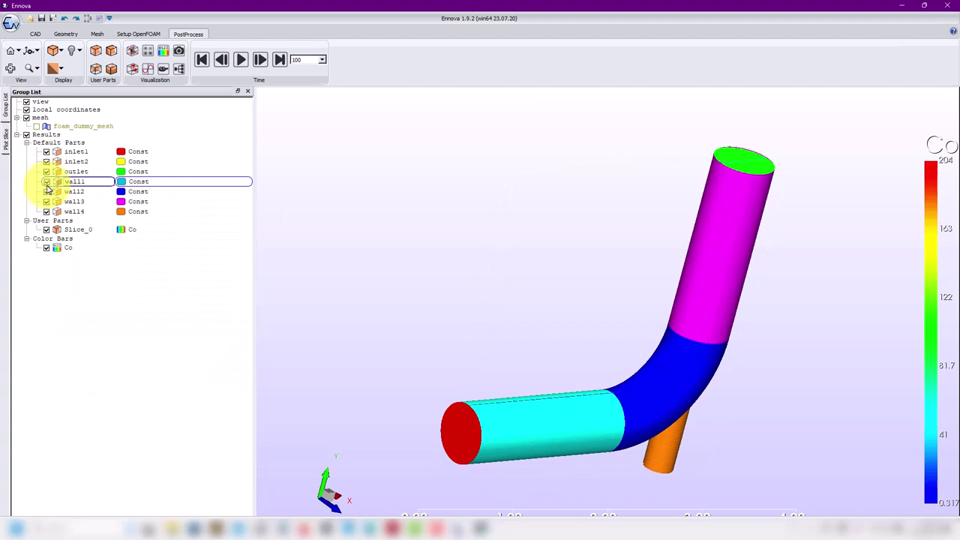
left_click(47, 181)
left_click(46, 192)
left_click(47, 201)
left_click(46, 211)
- Face the slice front-on, jump to the last time step, and bring up Slice_0's options
left_click_drag(436, 252, 494, 276)
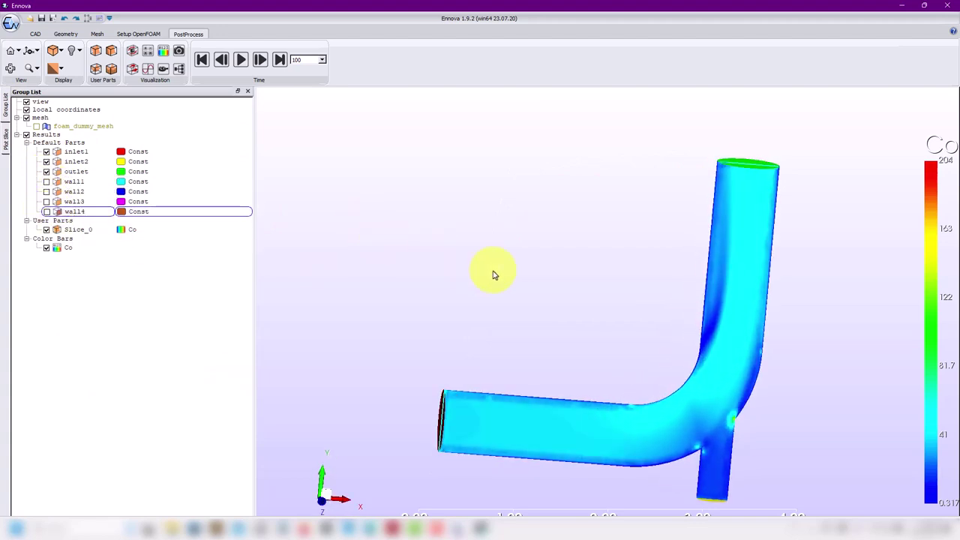
left_click(279, 63)
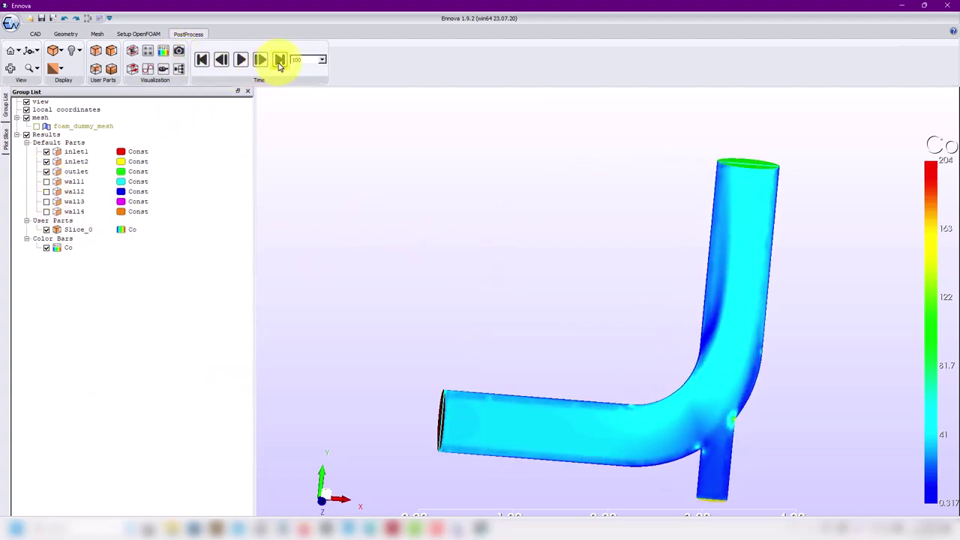
left_click(76, 232)
left_click(65, 251)
left_click(78, 232)
right_click(78, 232)
- Colour Slice_0 by the U_x scalar field
mouse_move(103, 279)
mouse_move(162, 280)
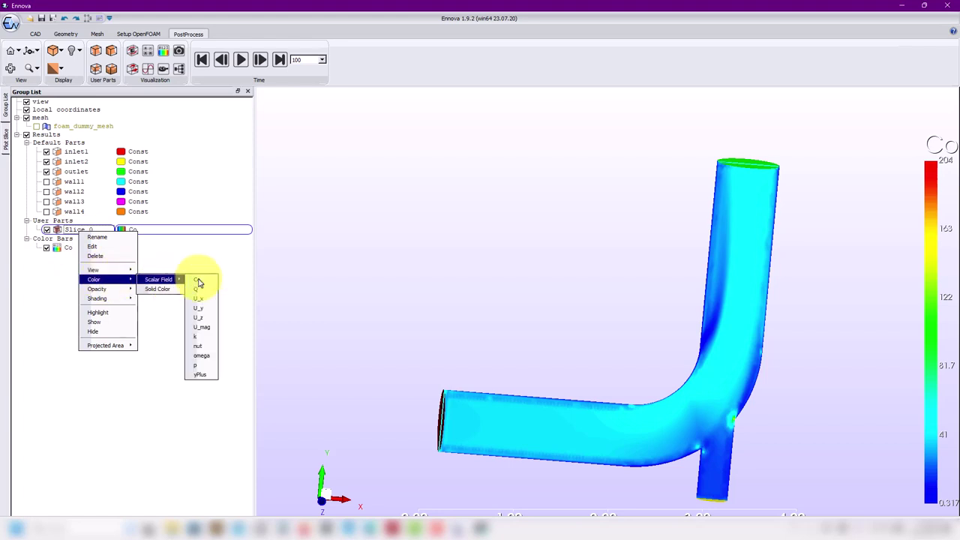
left_click(199, 298)
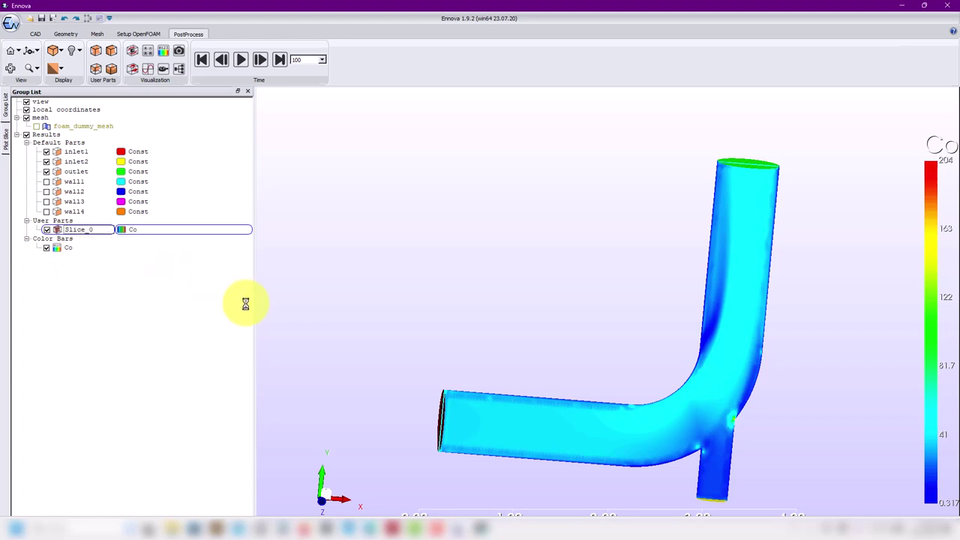
- Change Slice_0's colouring to the pressure scalar field p
right_click(133, 230)
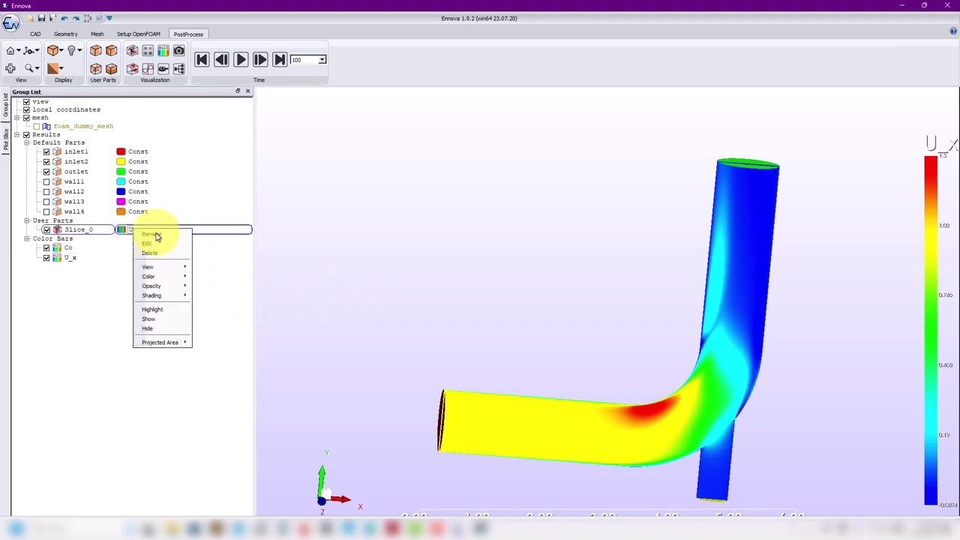
mouse_move(176, 270)
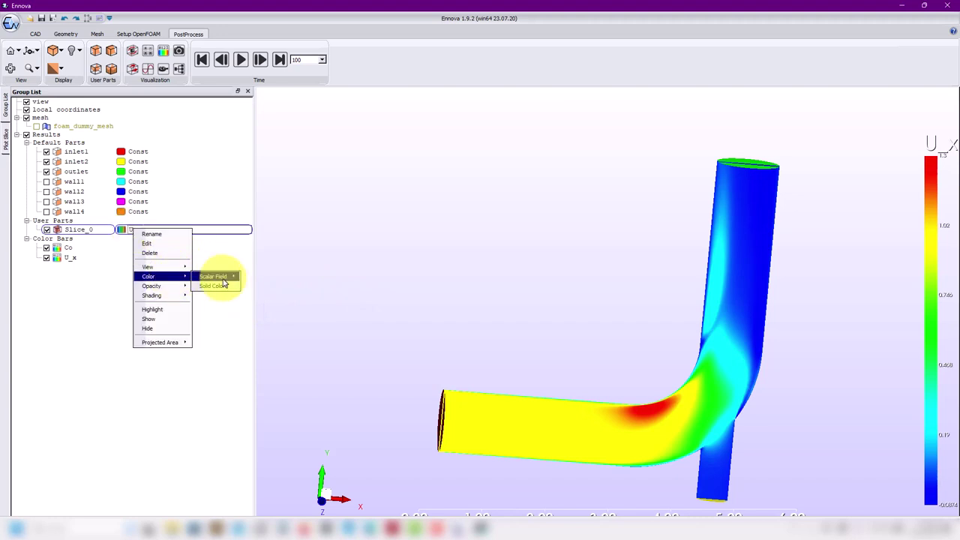
mouse_move(216, 277)
left_click(253, 363)
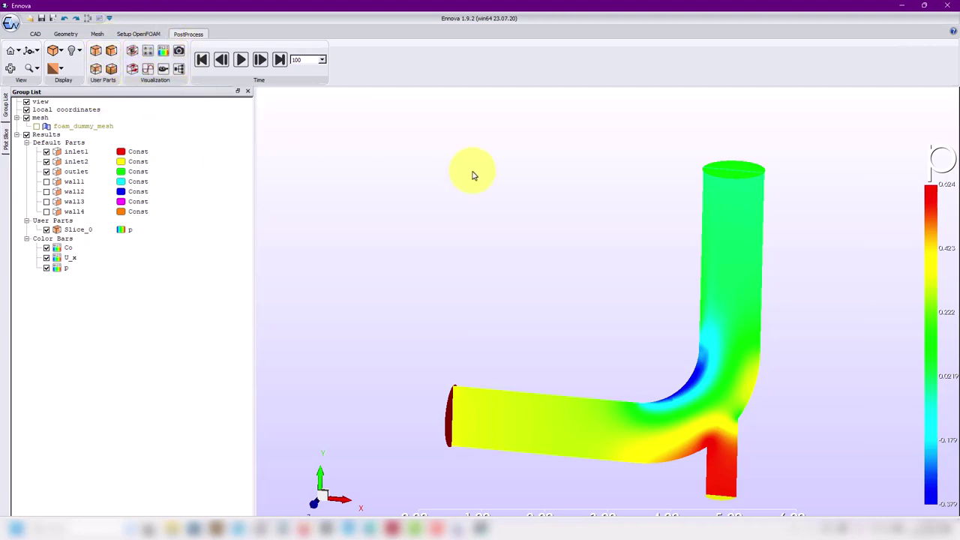
- Minimize Ennova to check the terminal, restore it, and switch to the Mesh ribbon tab
left_click(904, 8)
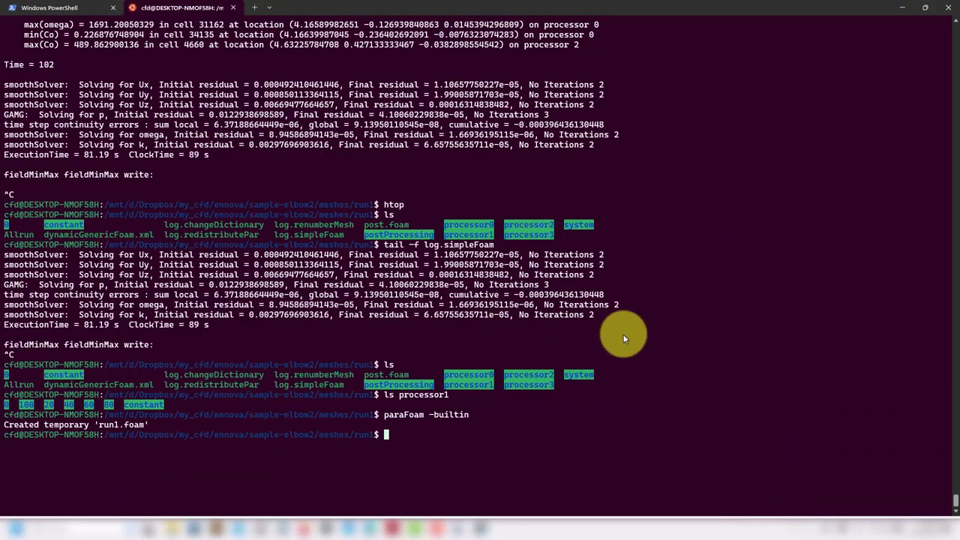
left_click(458, 528)
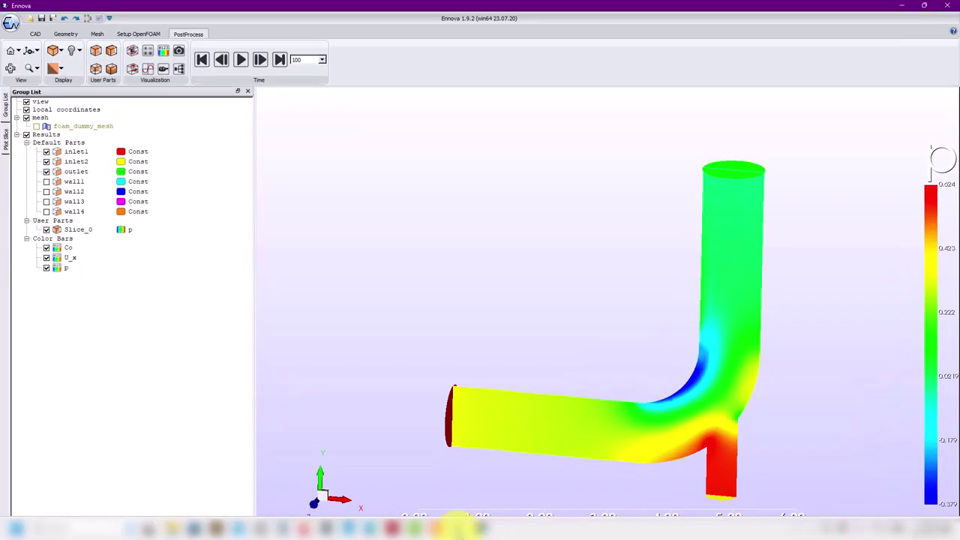
left_click(97, 35)
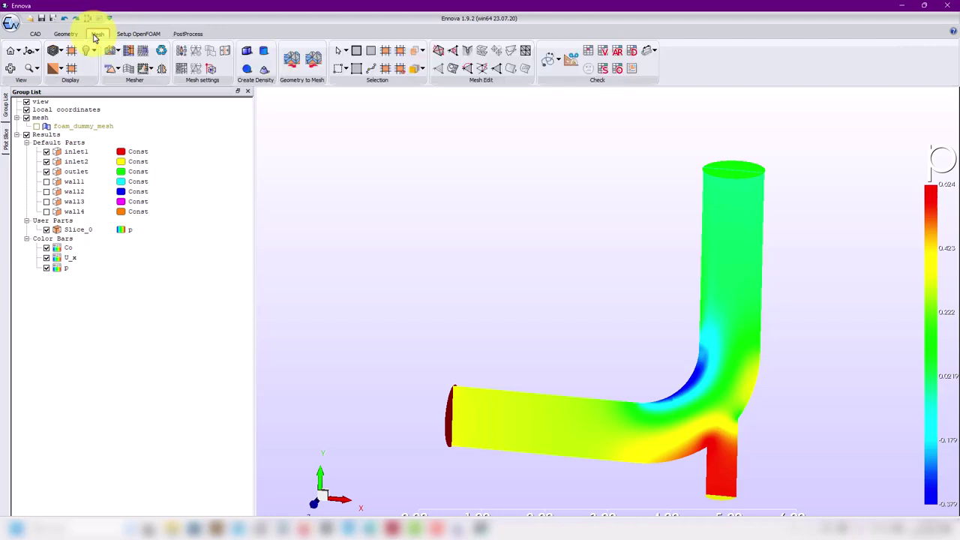